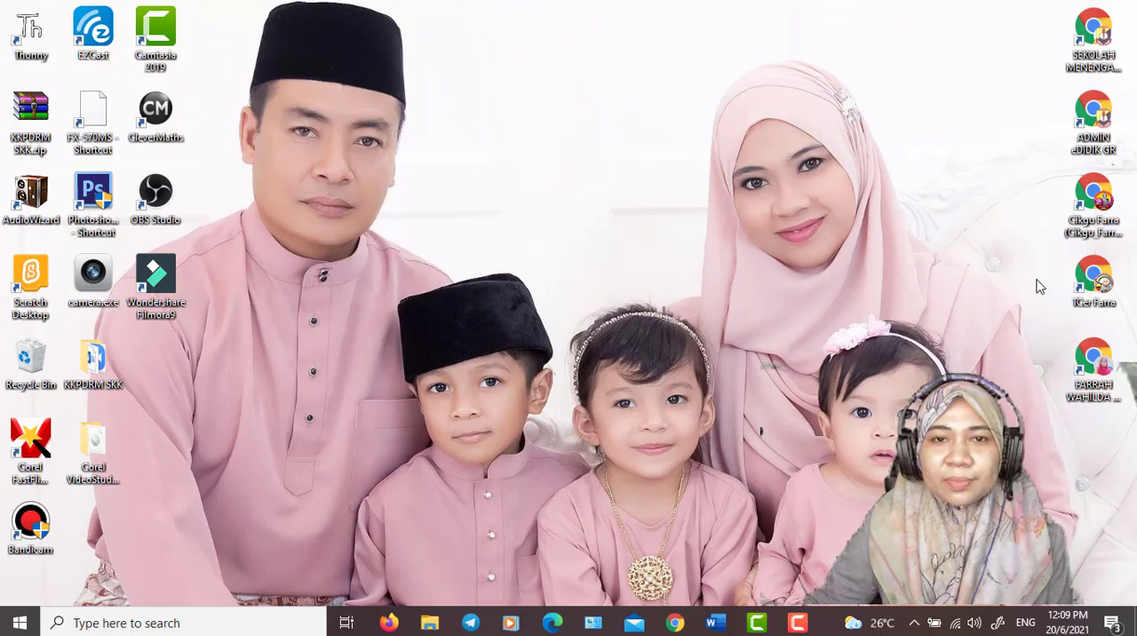
# - Open Google Drive's My Drive in a Chrome window with the work profile
pyautogui.doubleClick(1105, 282)
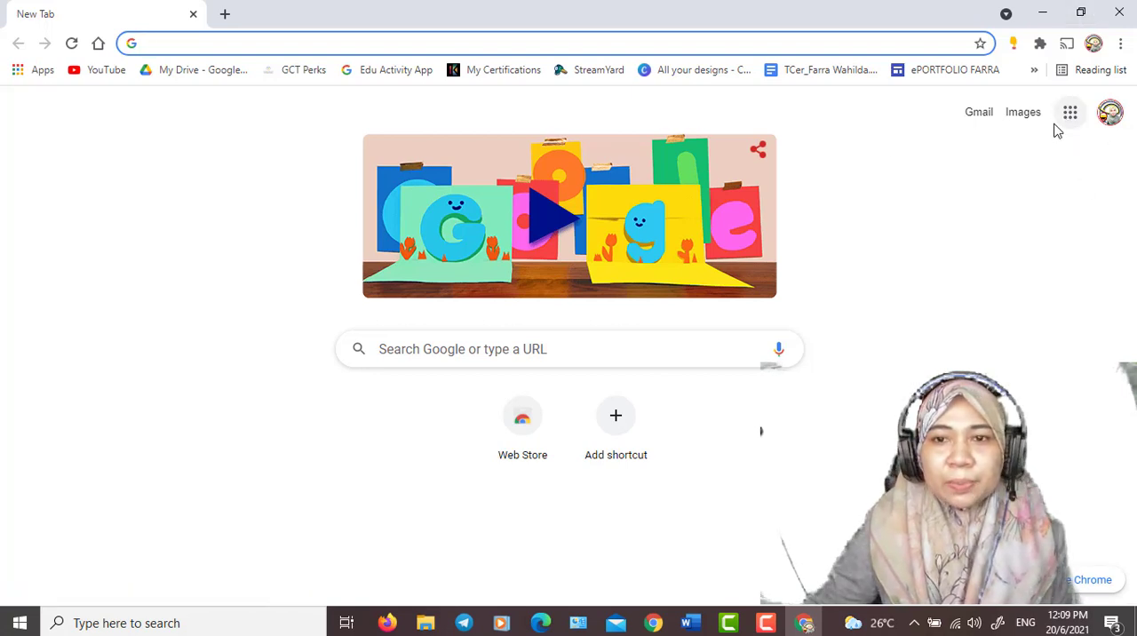
pyautogui.click(178, 75)
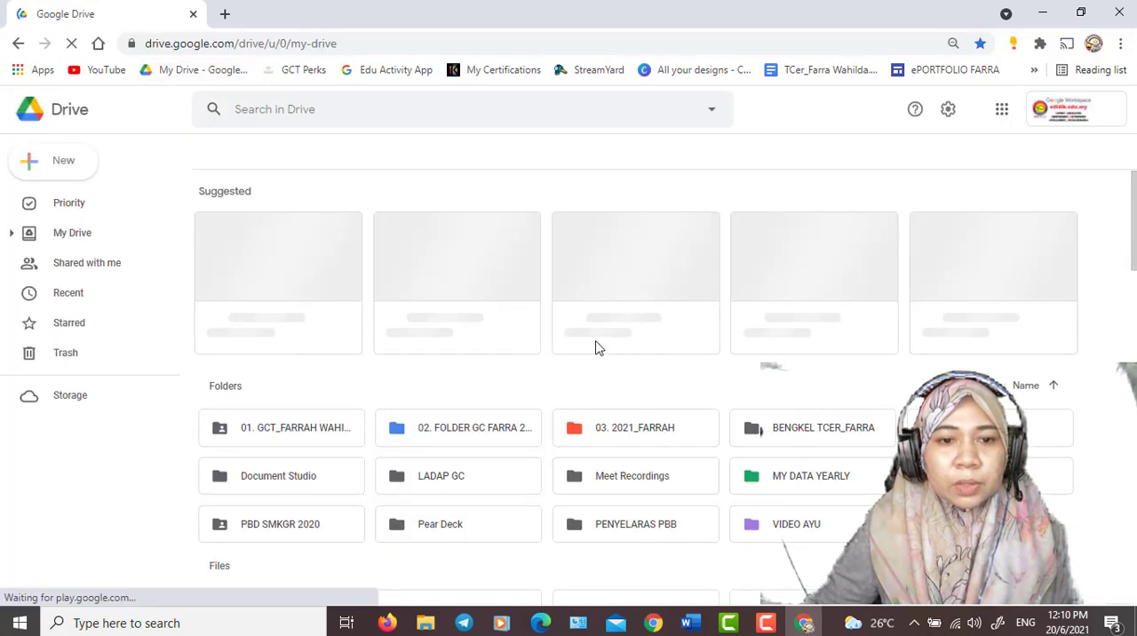
# - Create a folder named HASIL KERJA PELAJAR in My Drive and open it
pyautogui.click(55, 170)
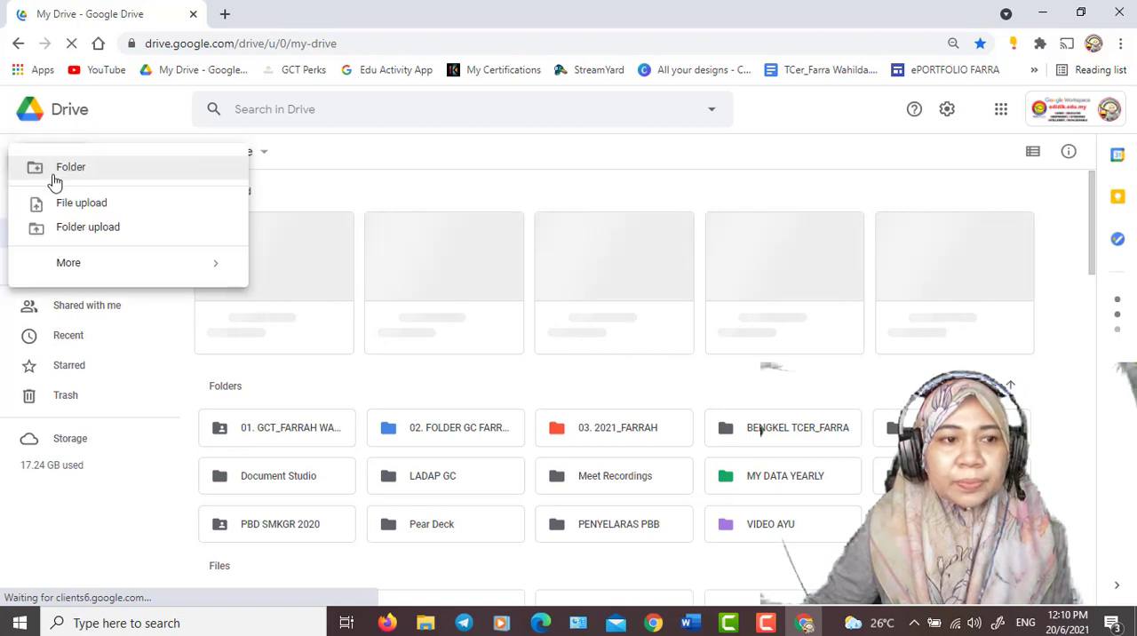
pyautogui.click(62, 172)
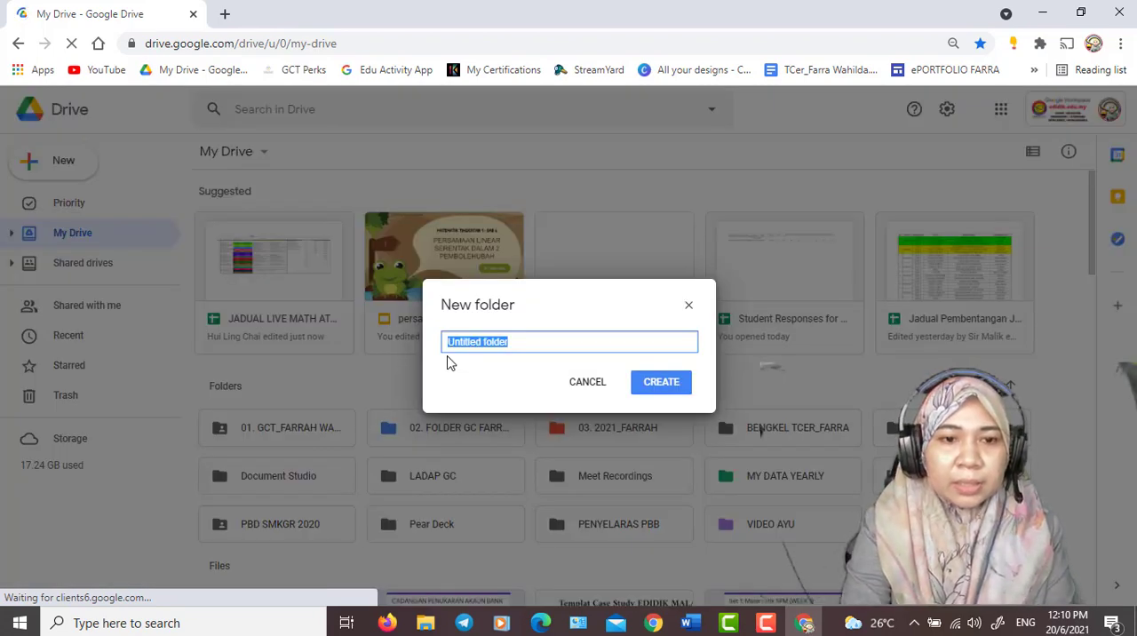
pyautogui.write('h')
pyautogui.press('BackSpace')
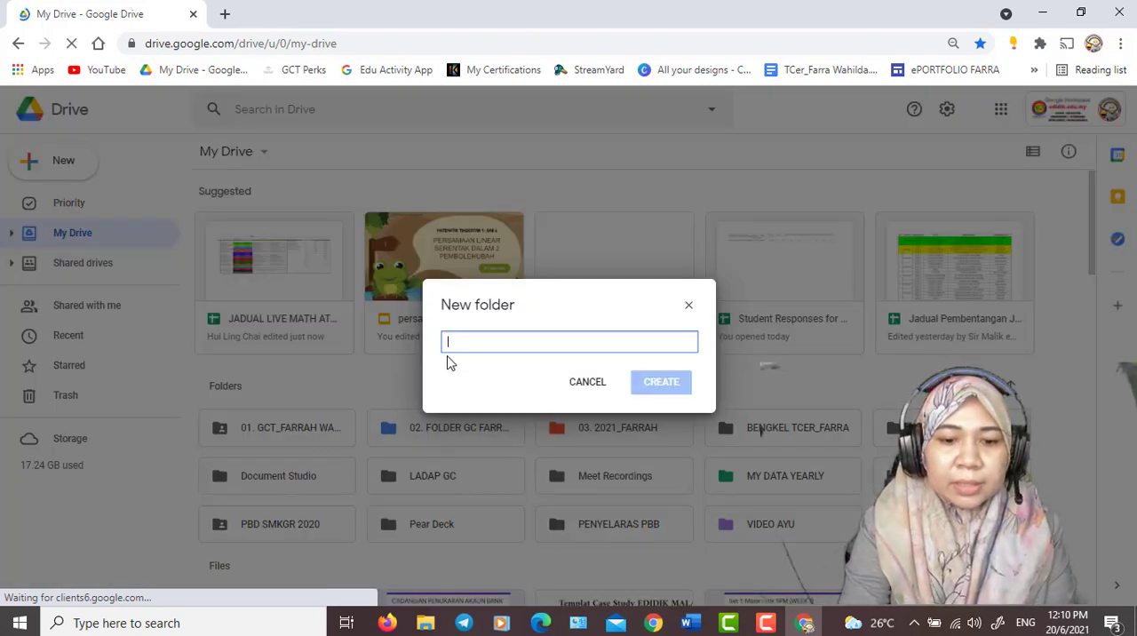
pyautogui.write('HASIL KERJA')
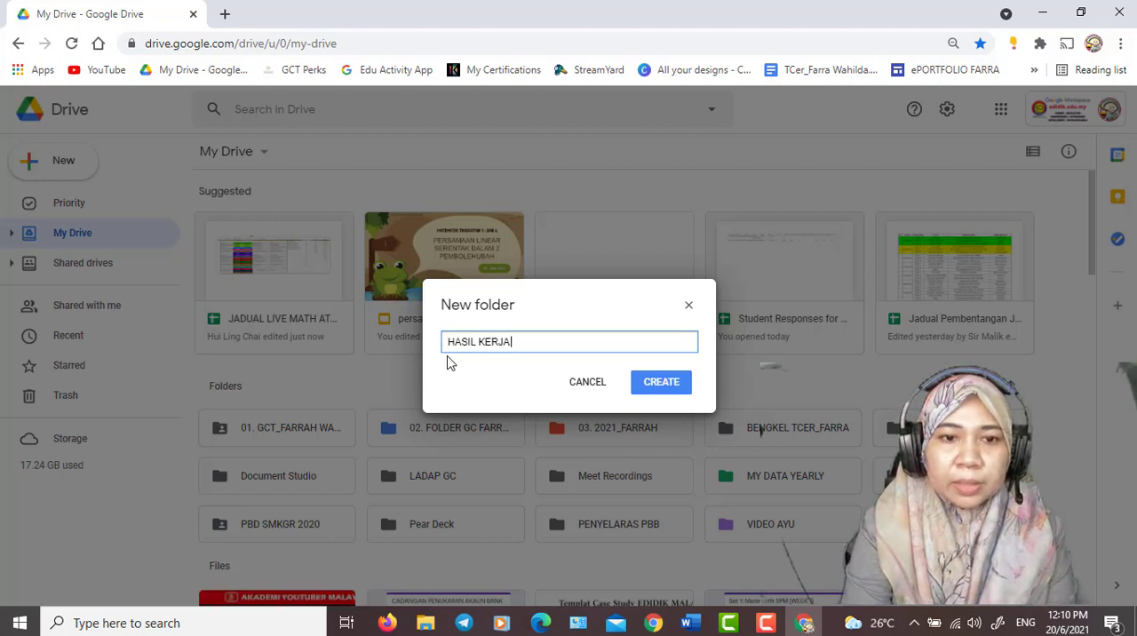
pyautogui.write(' PELAJAR')
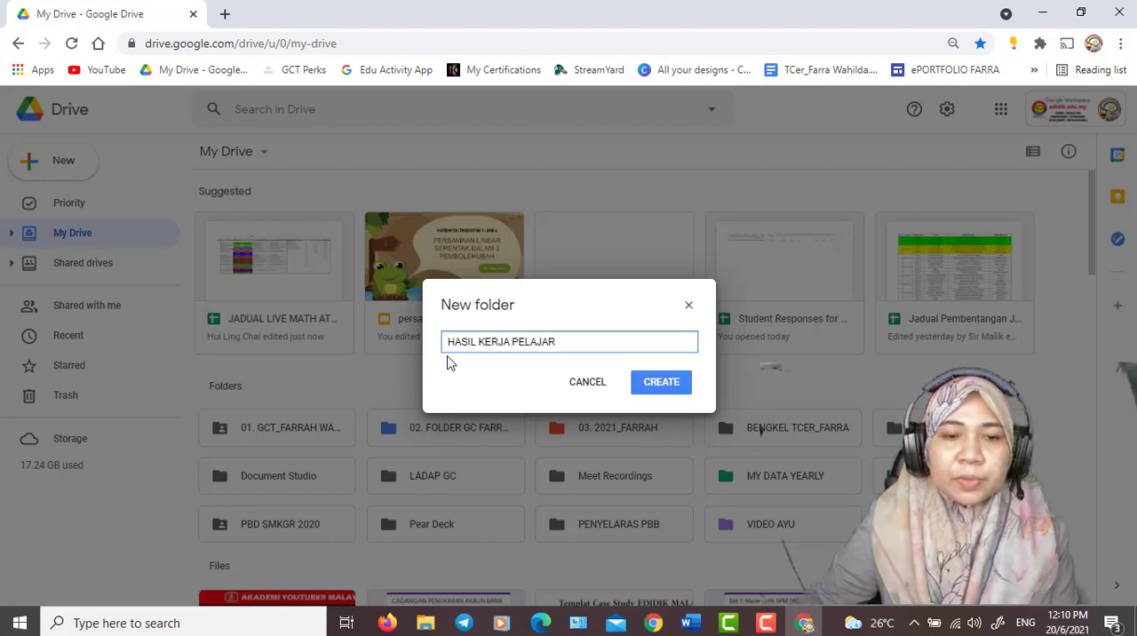
pyautogui.click(663, 394)
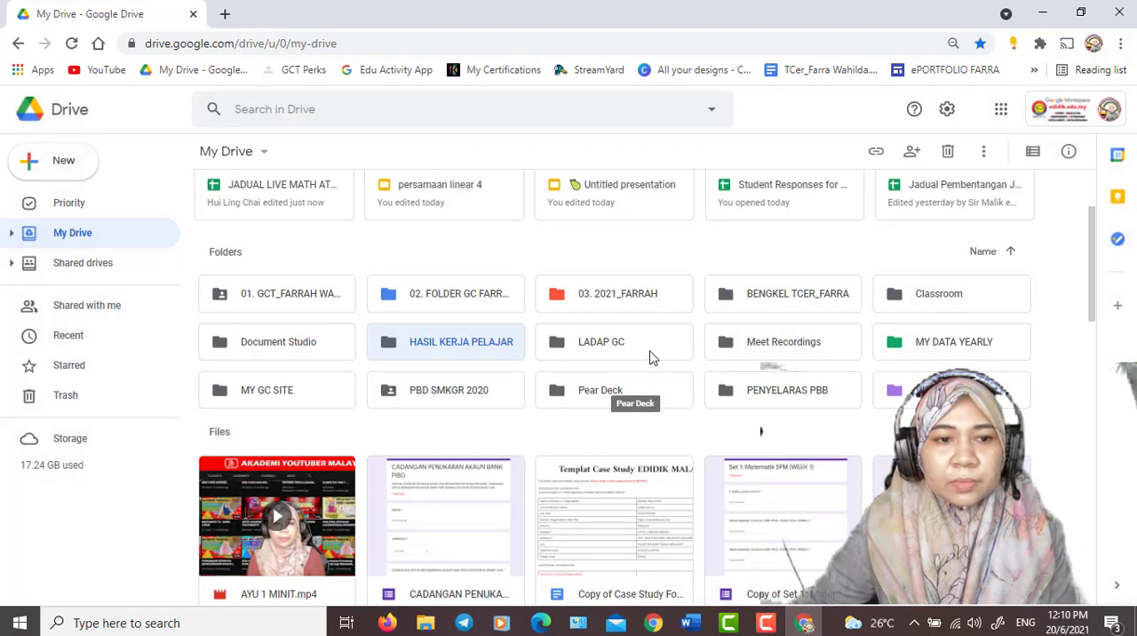
pyautogui.doubleClick(459, 345)
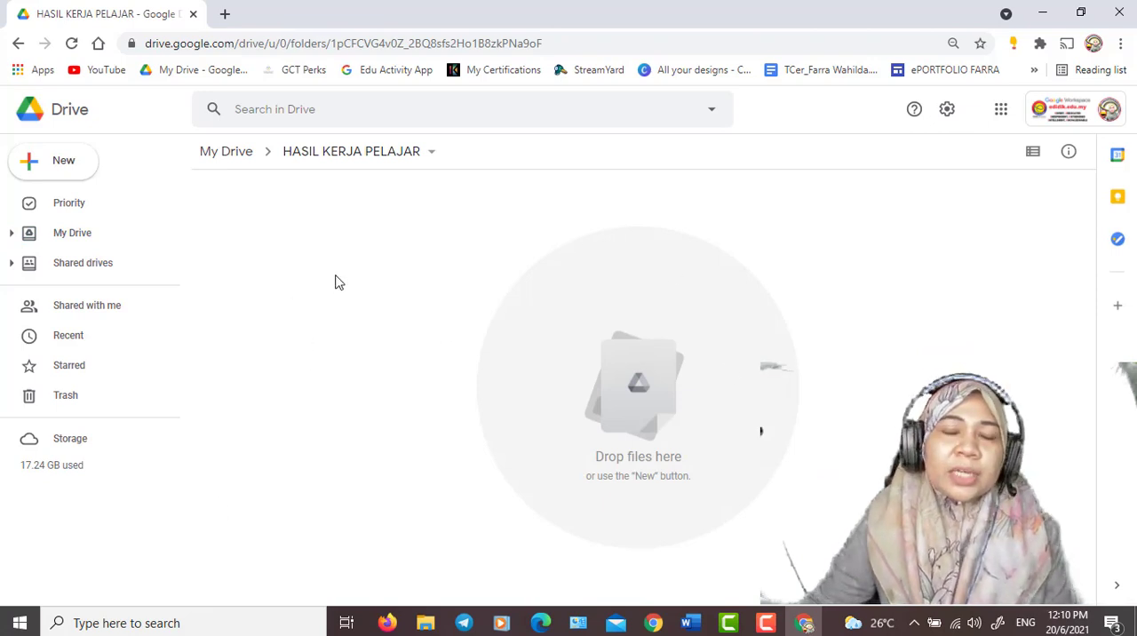
pyautogui.rightClick(286, 270)
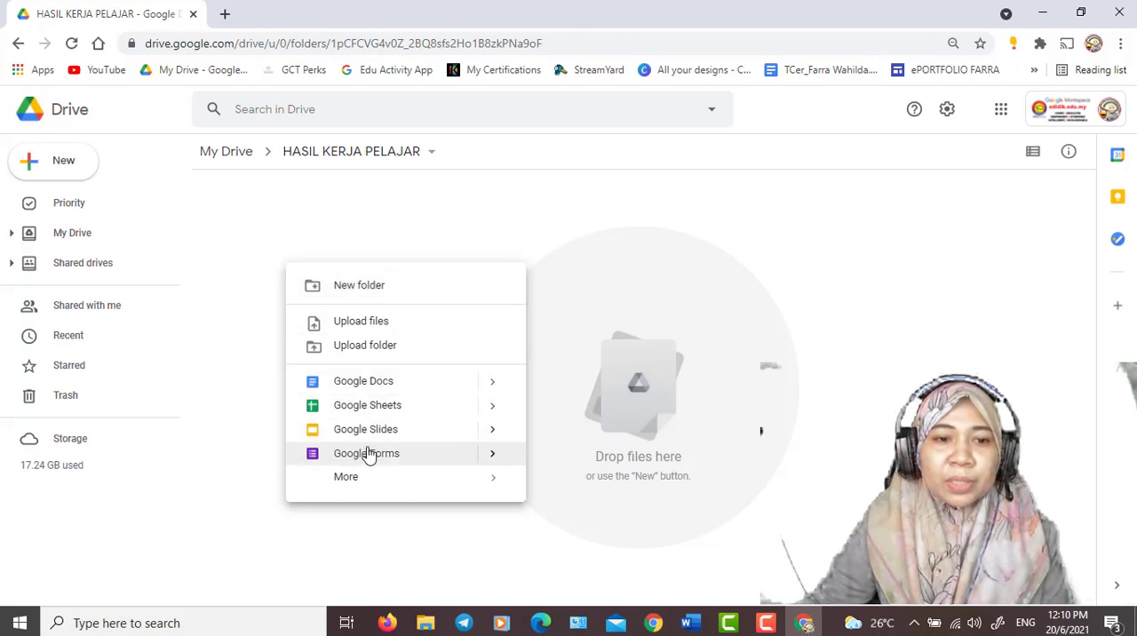
pyautogui.click(494, 455)
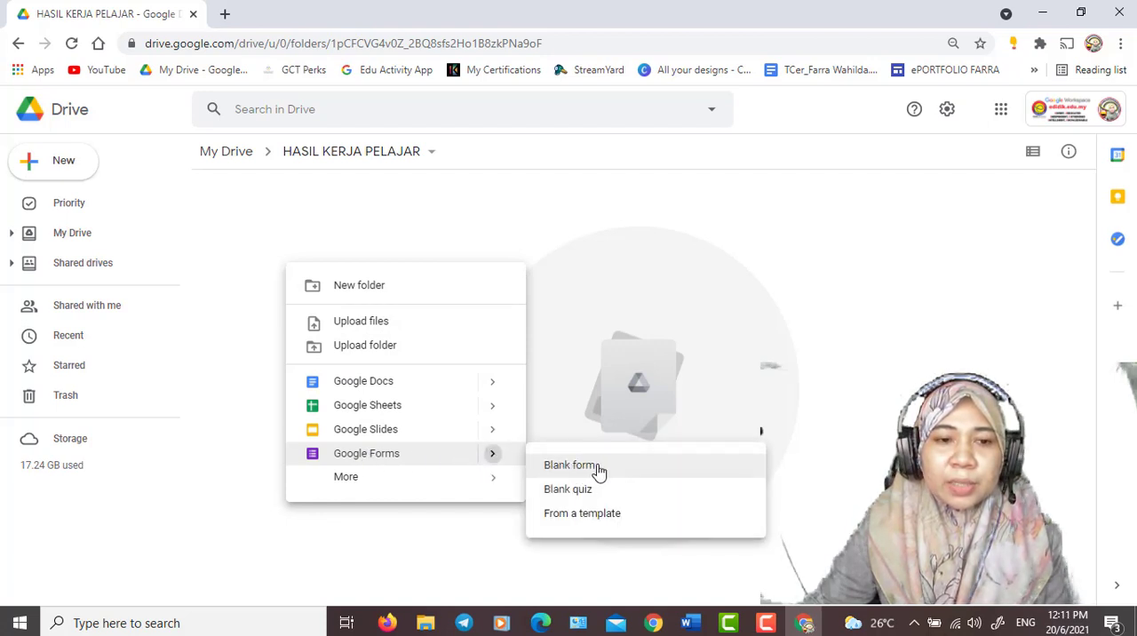
pyautogui.click(190, 380)
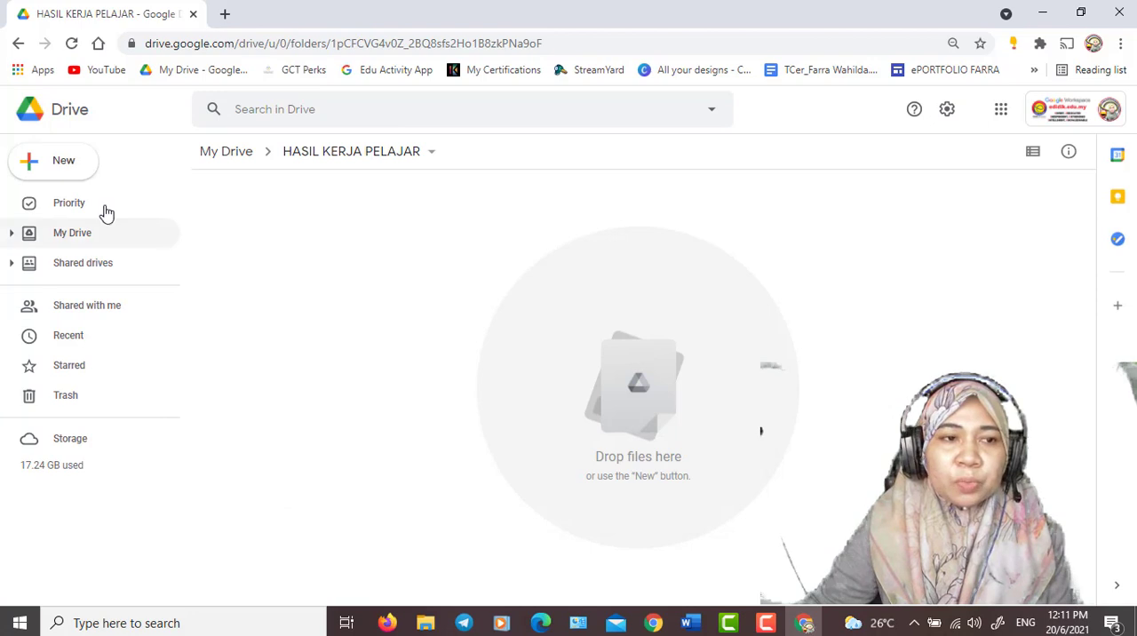
pyautogui.click(44, 171)
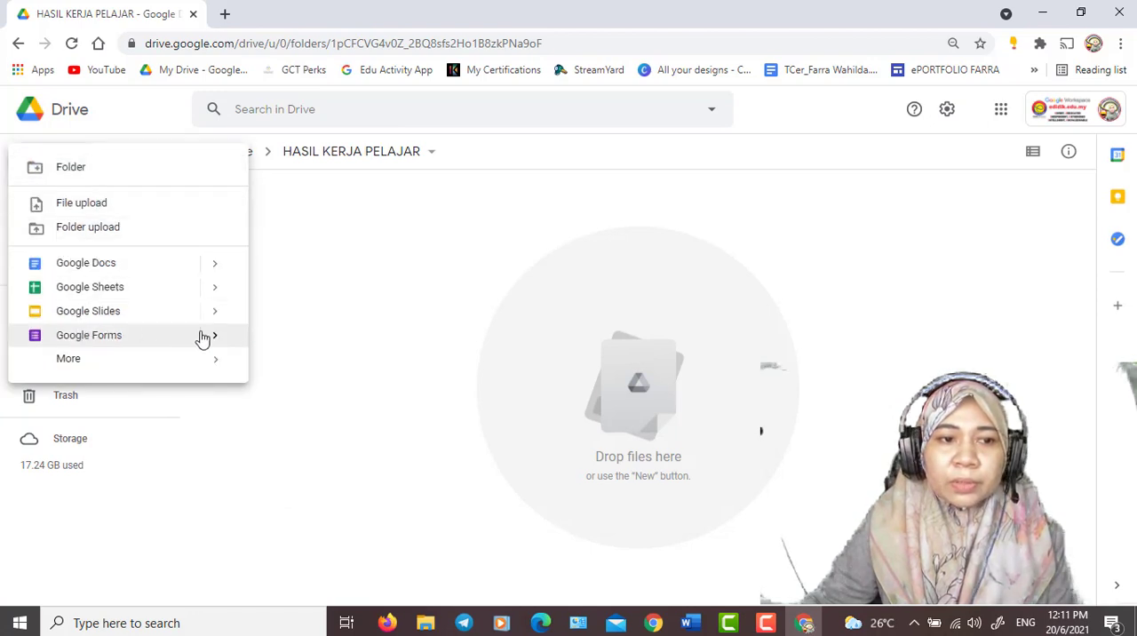
pyautogui.click(414, 287)
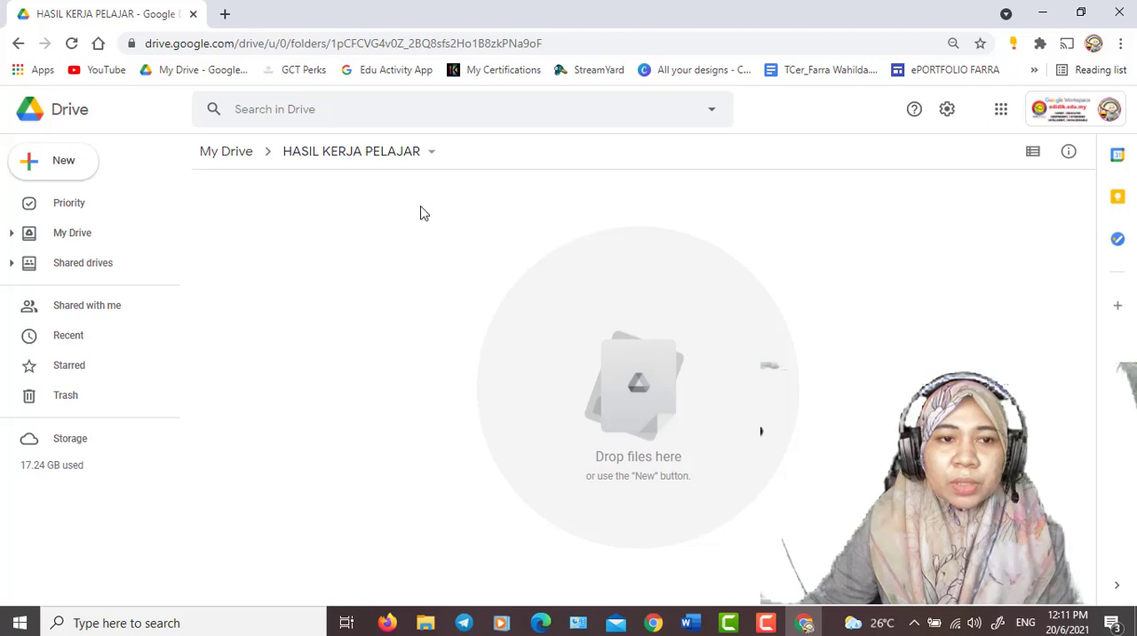
# - Create a blank Google Form in the folder and title it PENGHANTARAN TUGASAN KELAS CIKGU followed by the teacher's name
pyautogui.rightClick(379, 250)
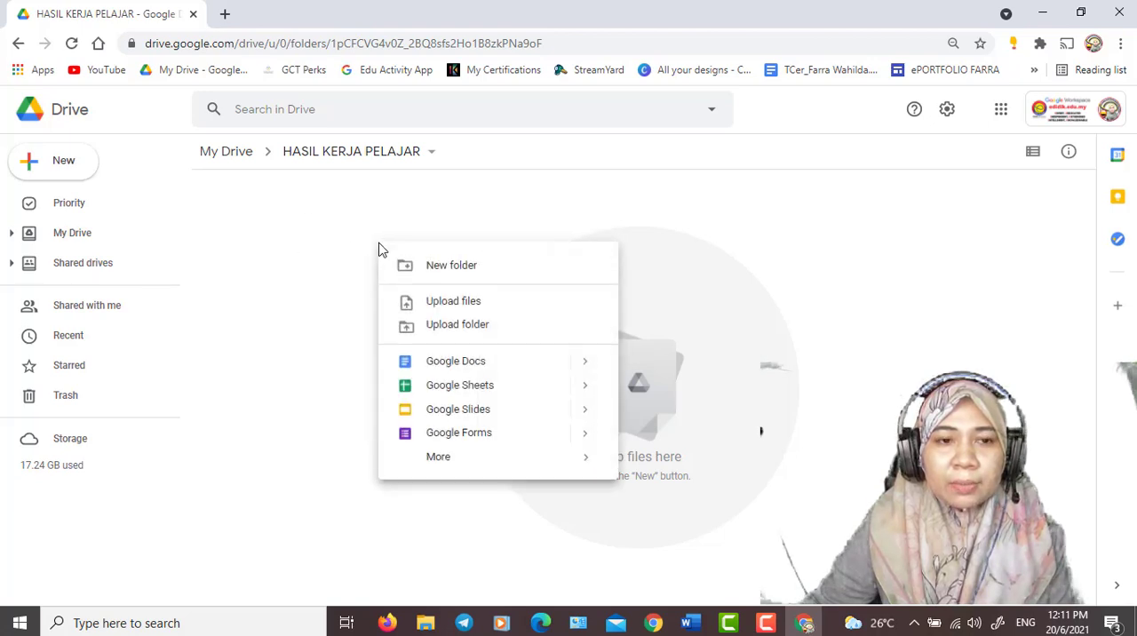
pyautogui.click(459, 433)
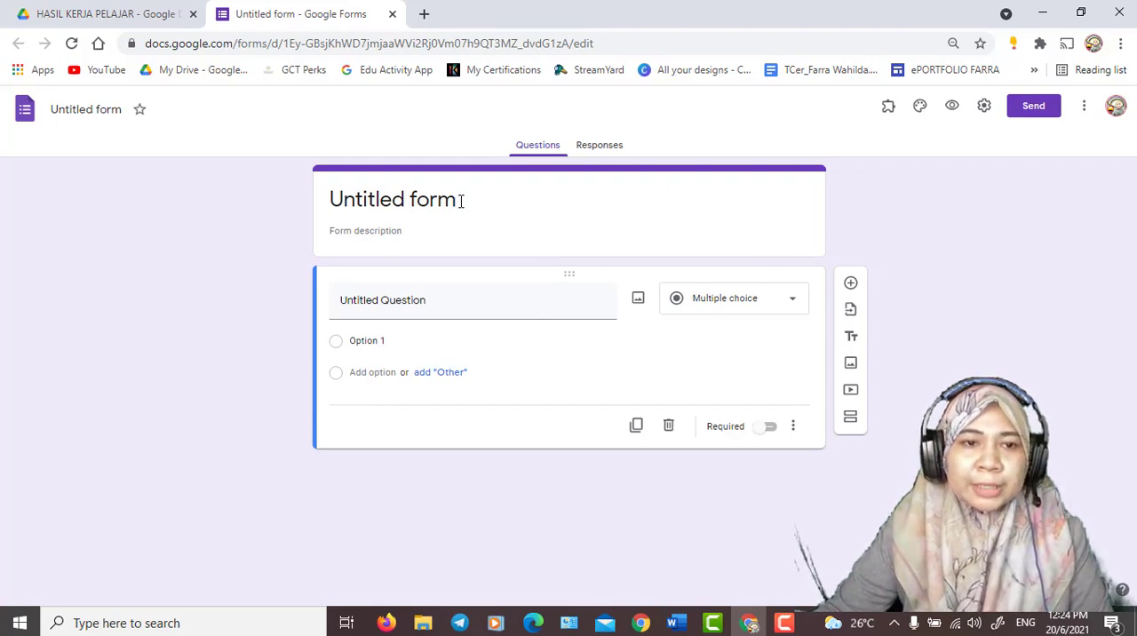
pyautogui.click(375, 203)
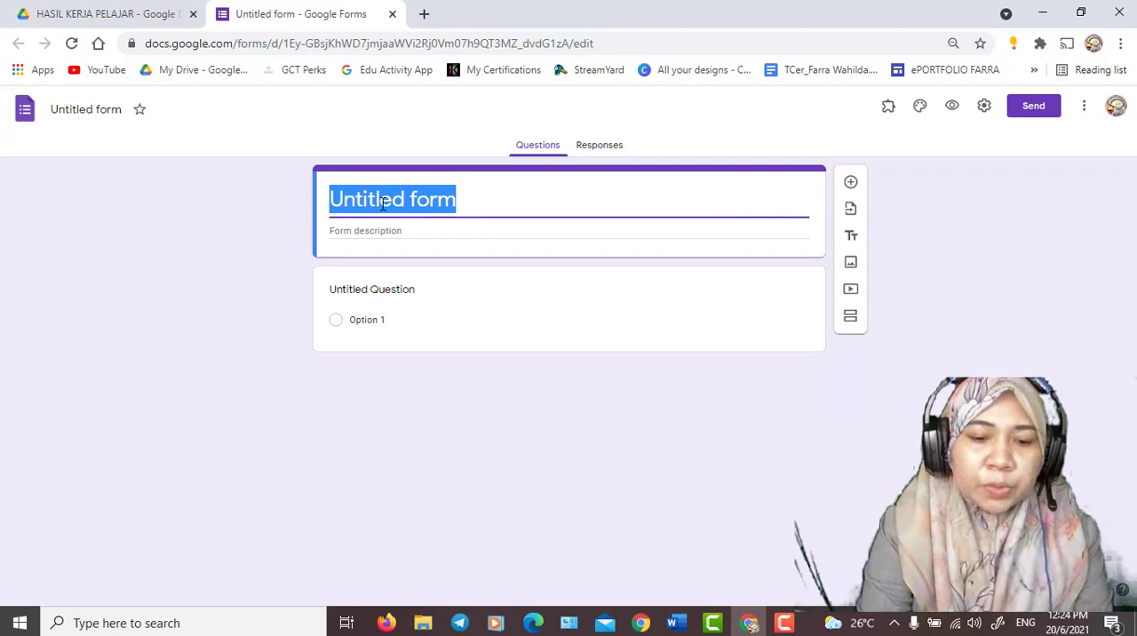
pyautogui.write('BOR')
pyautogui.press('BackSpace')
pyautogui.press('BackSpace')
pyautogui.press('BackSpace')
pyautogui.write('P')
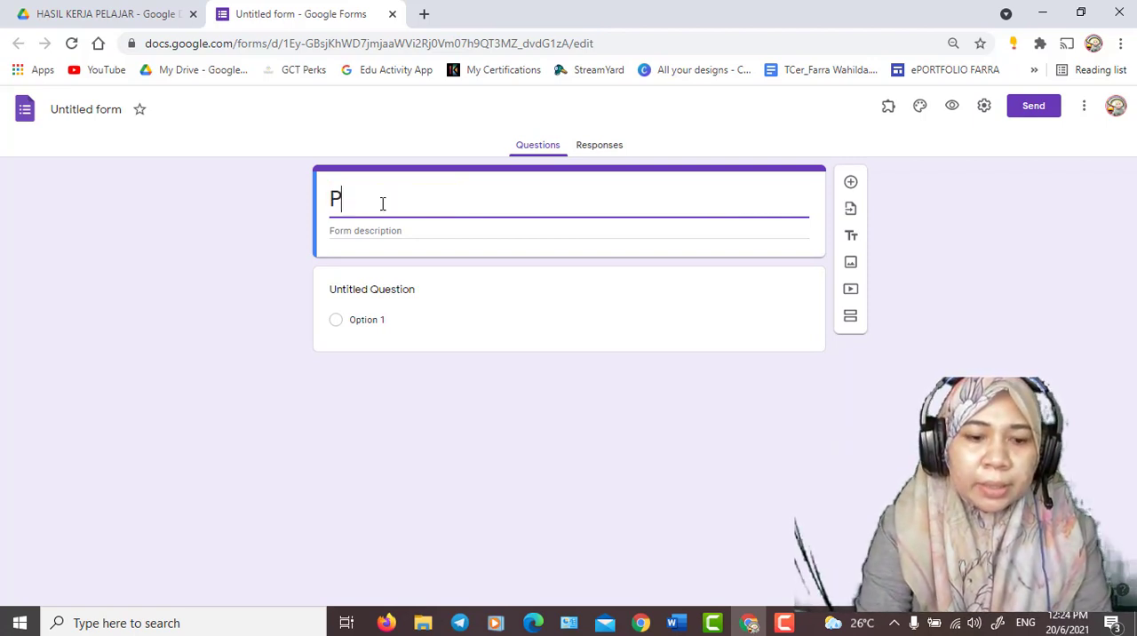
pyautogui.write('ENGHANT')
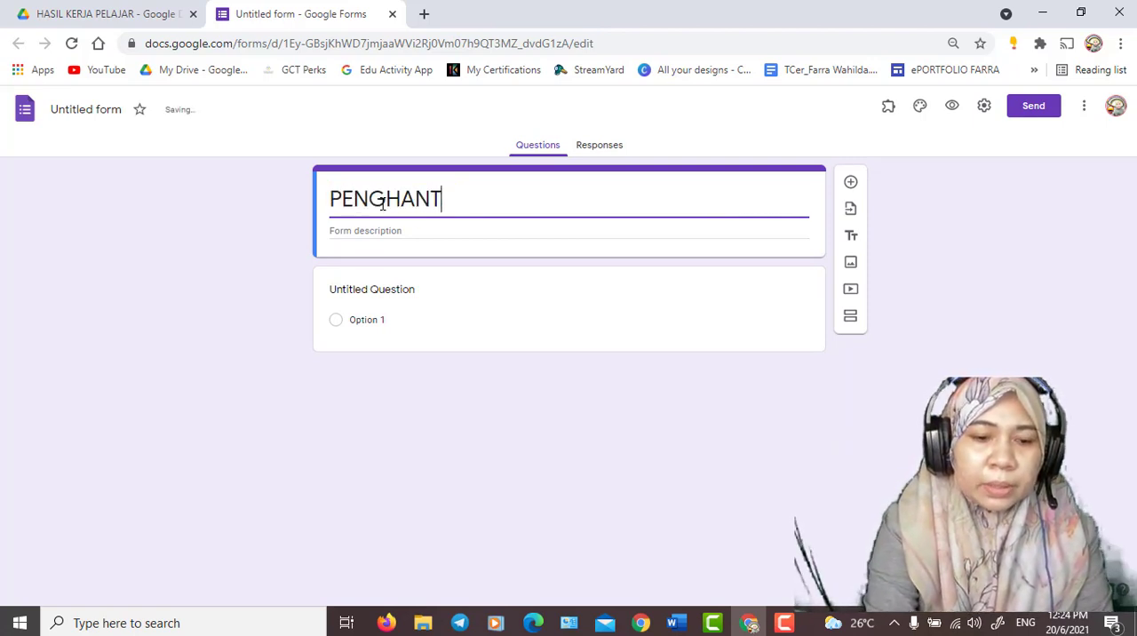
pyautogui.write('ARAN TUGAS')
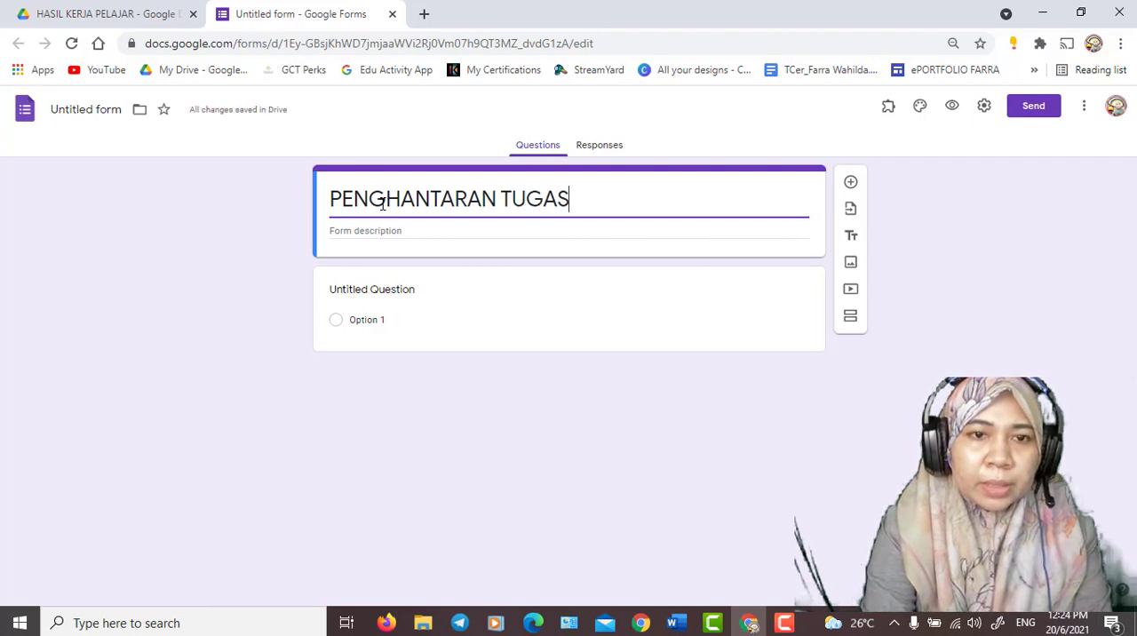
pyautogui.write('AN KELA')
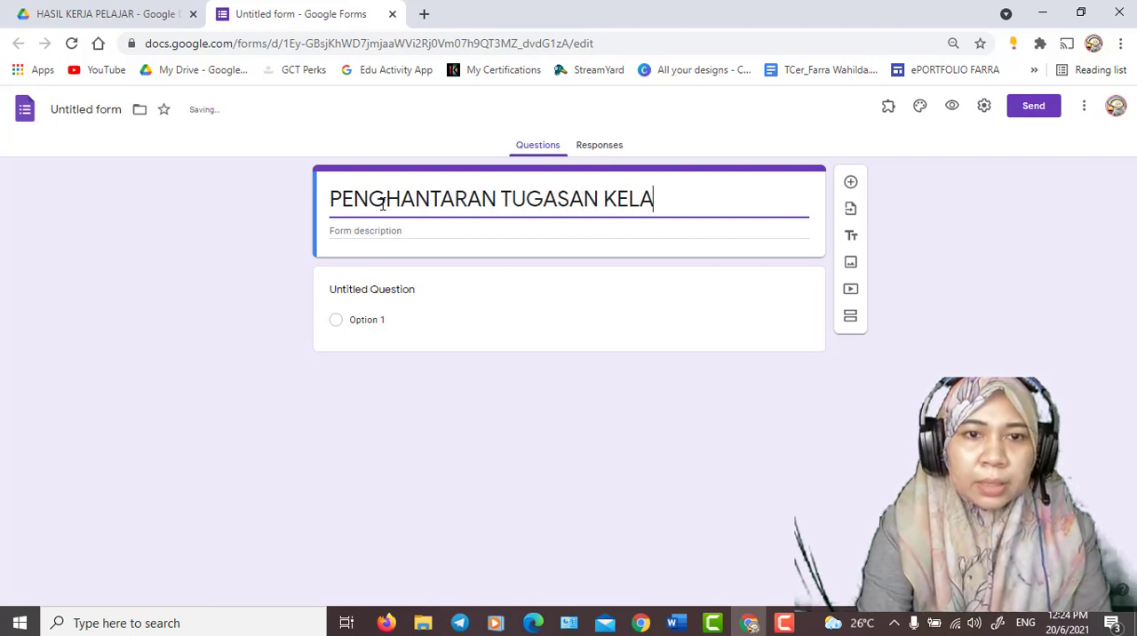
pyautogui.write('S CIKGU ')
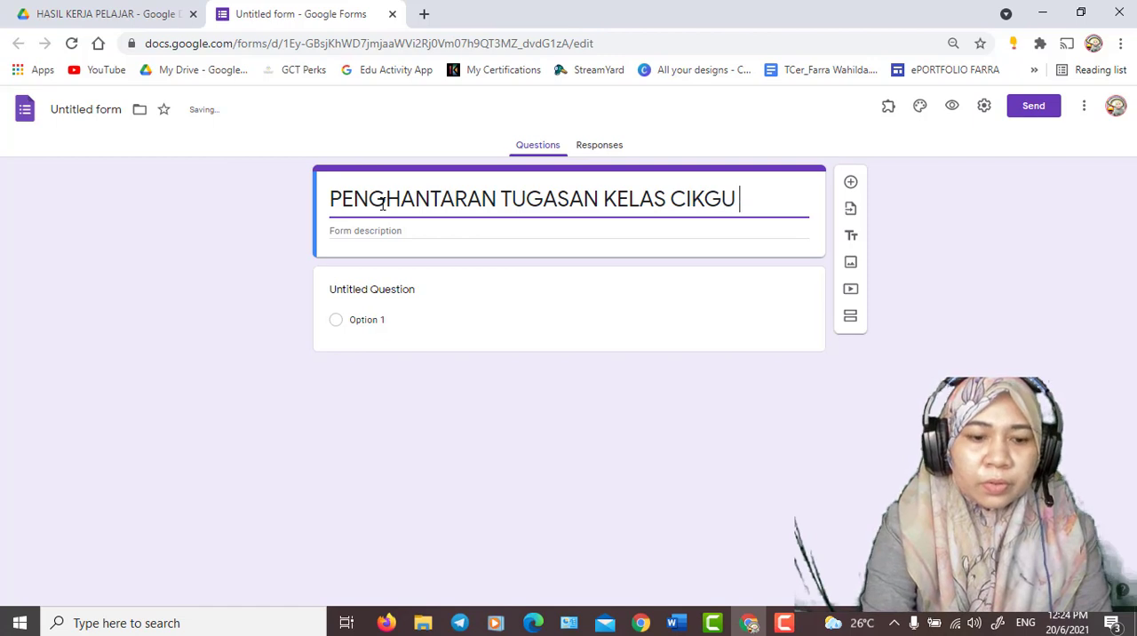
pyautogui.write('FARRAH')
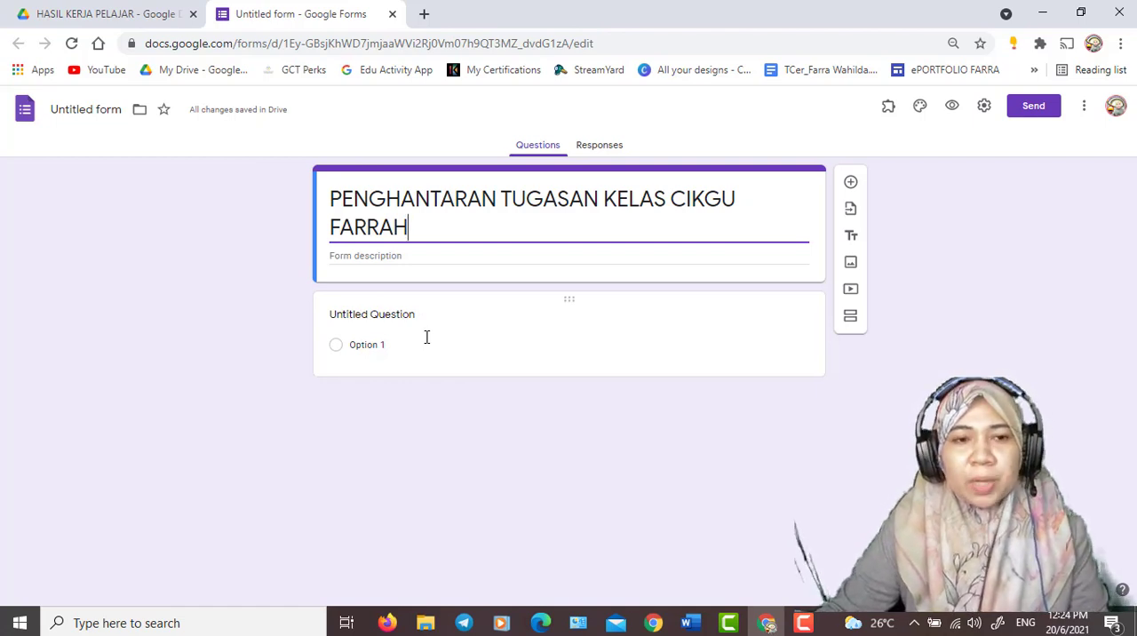
# - Name the form's first question NAMA, using the short answer type
pyautogui.click(371, 318)
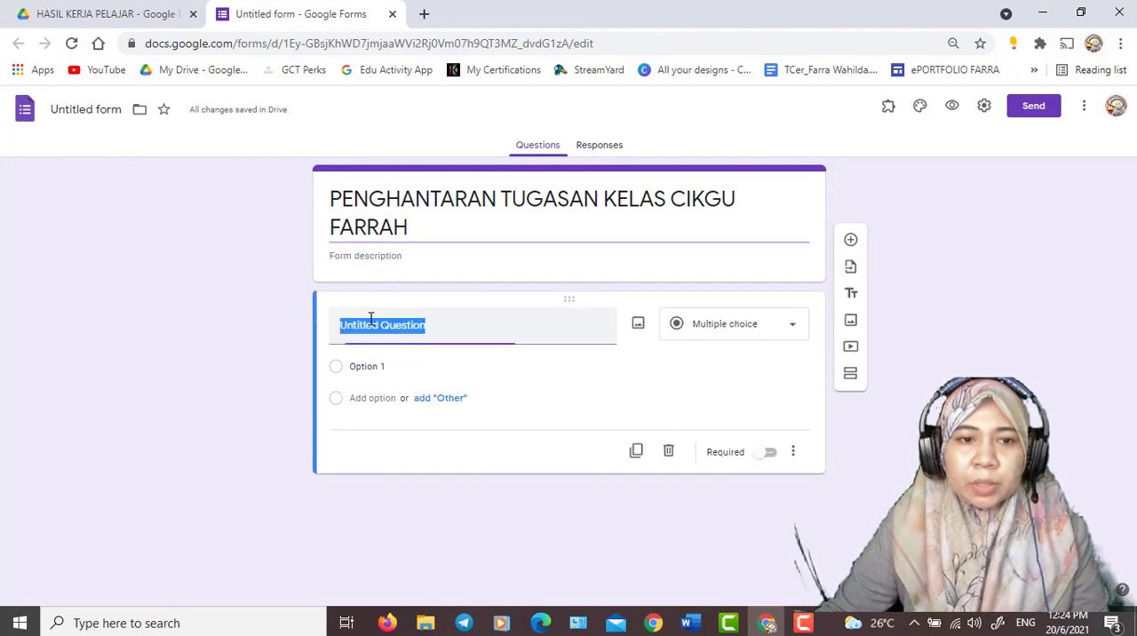
pyautogui.write('NAMA')
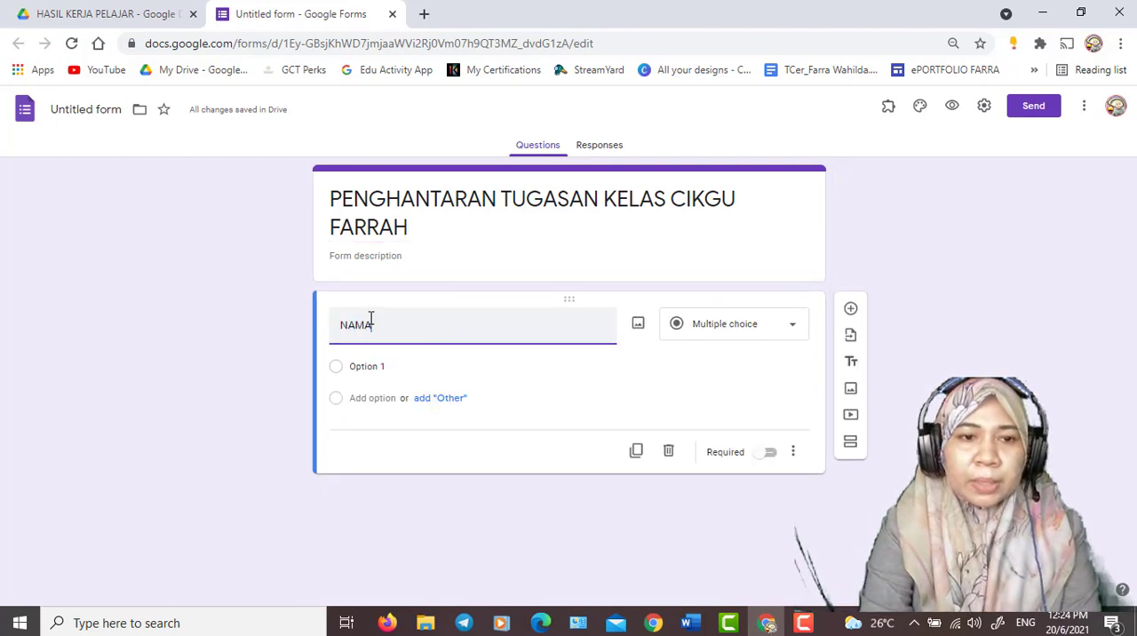
pyautogui.click(609, 371)
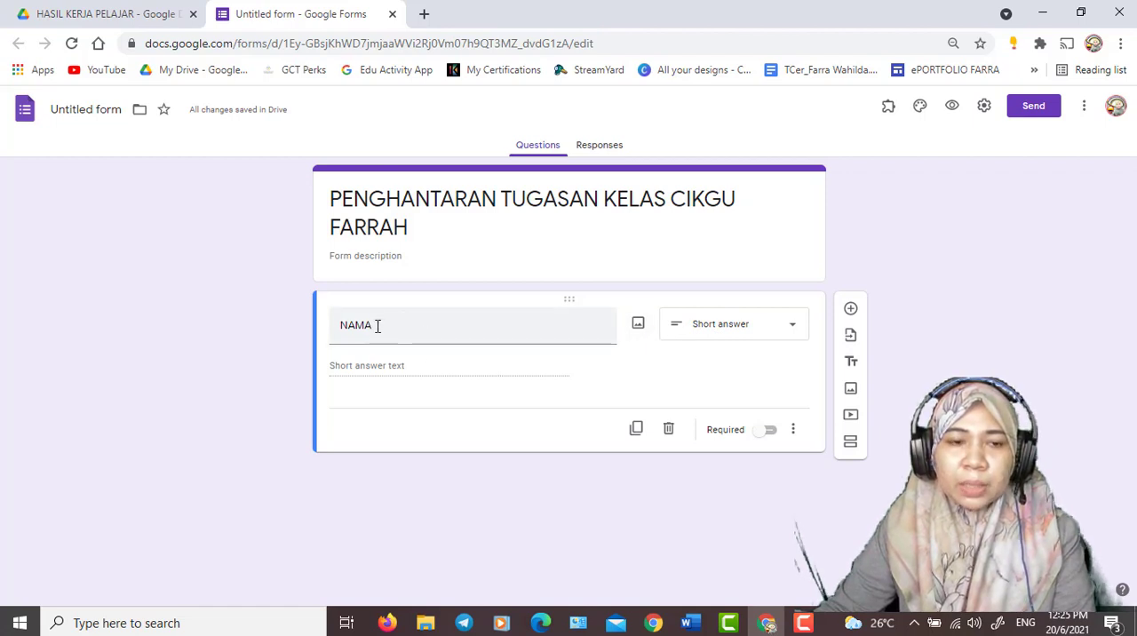
# - Add the description SILA MASUKKAN NAMA PENUH ANDA MENGGUNAKAN HURUF BESAR to the NAMA question and make it required
pyautogui.click(793, 432)
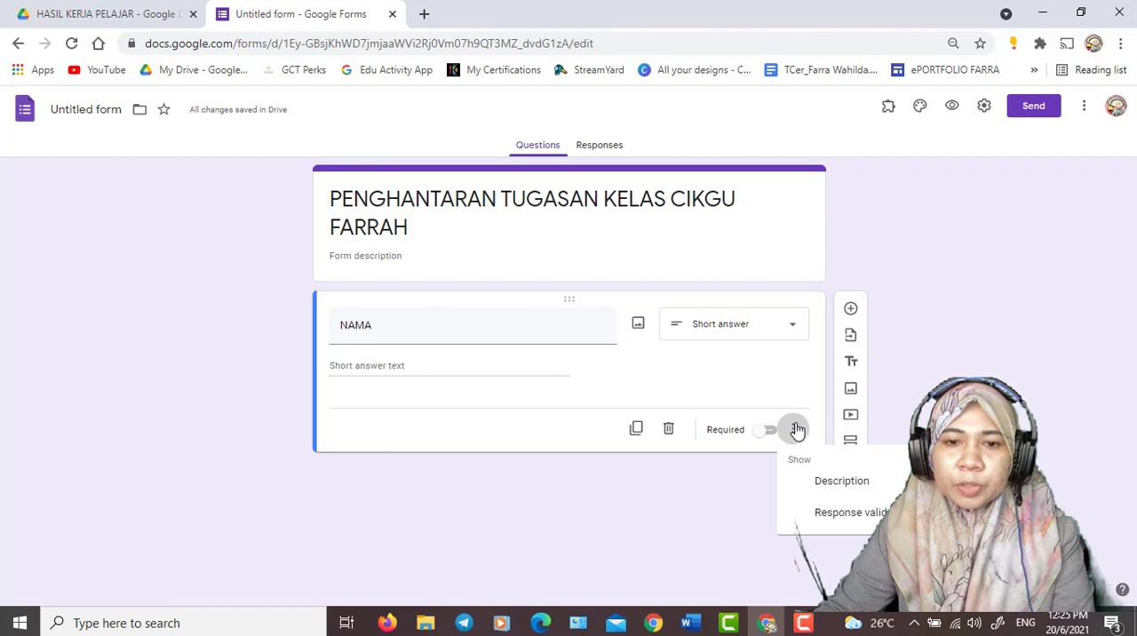
pyautogui.click(811, 487)
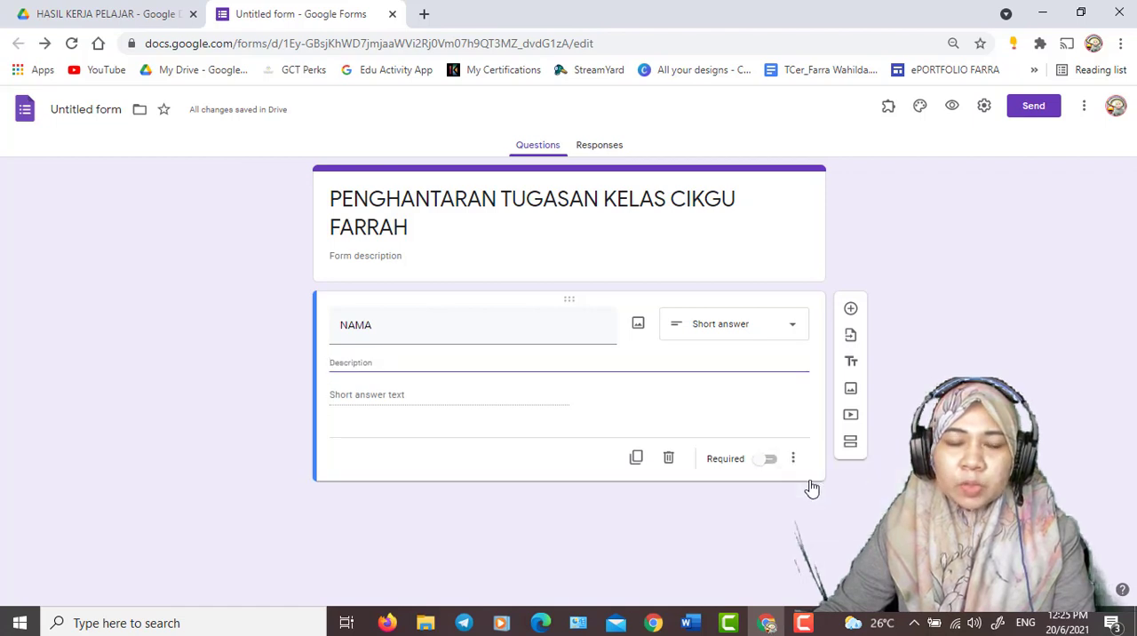
pyautogui.write('s')
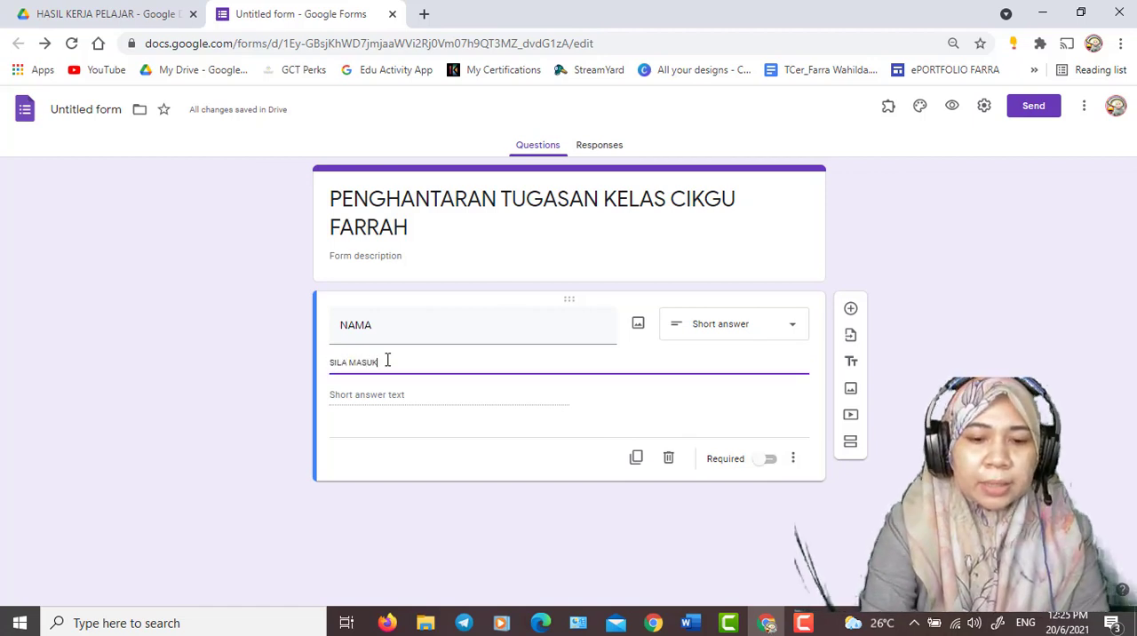
pyautogui.write('ILA MASUKKAN NAMA PENUH ANDA')
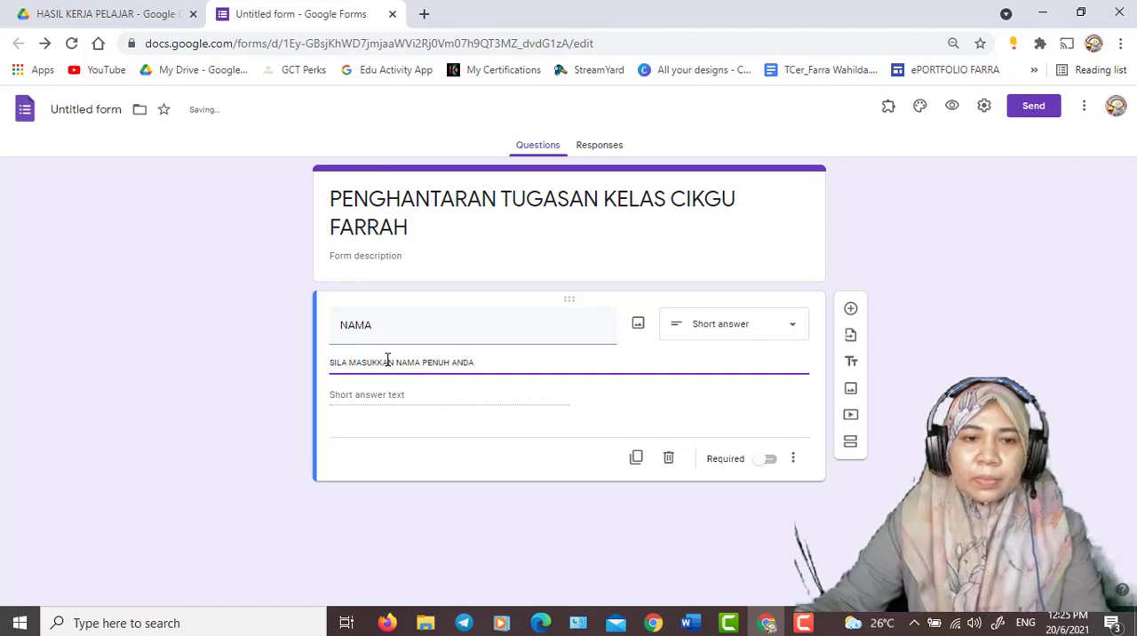
pyautogui.write(' MENGGUN')
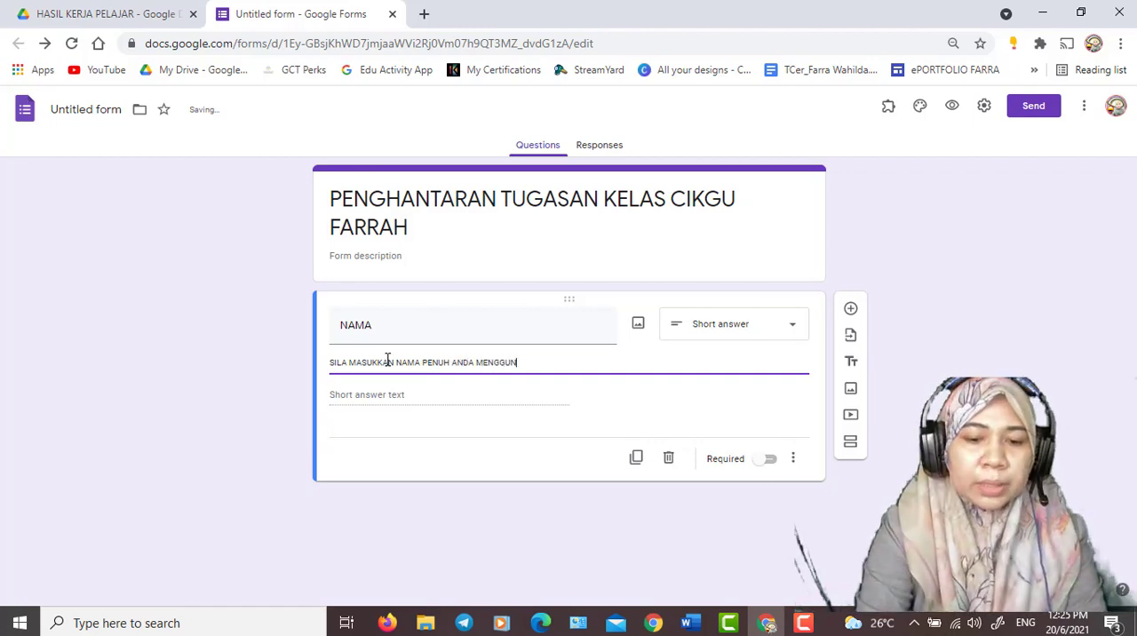
pyautogui.write('AKAN HURUF BESAR')
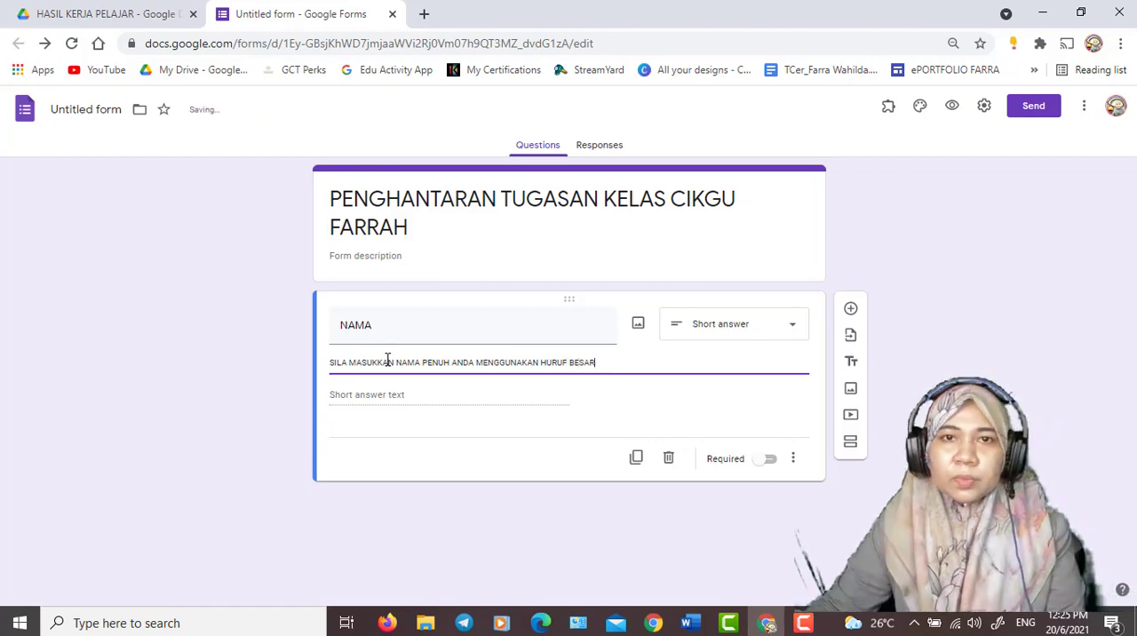
pyautogui.click(444, 481)
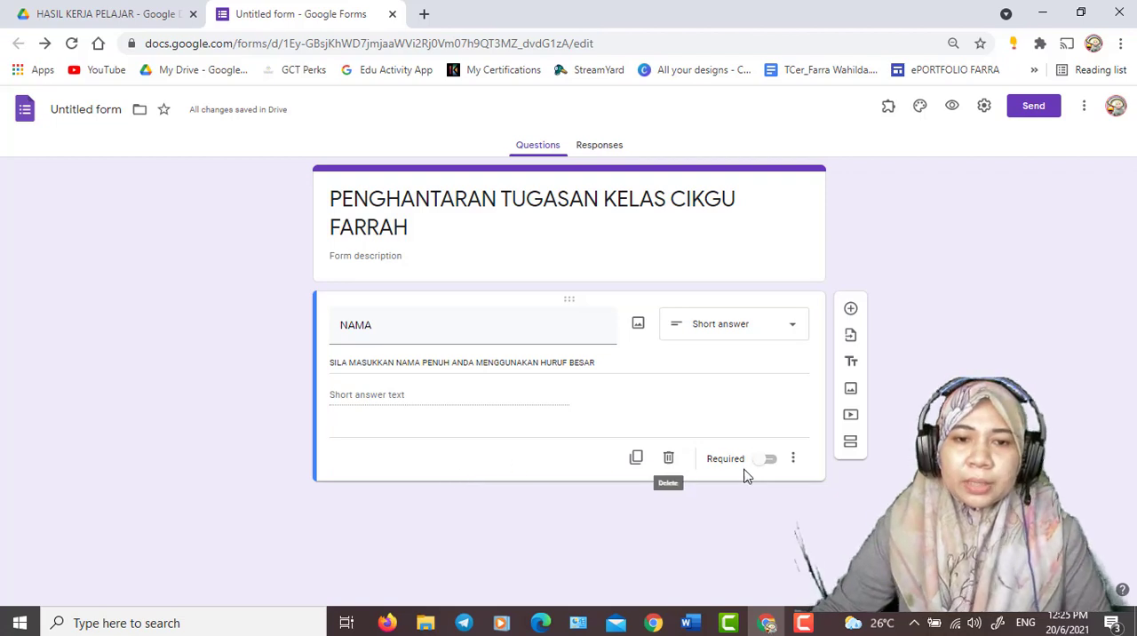
pyautogui.click(775, 464)
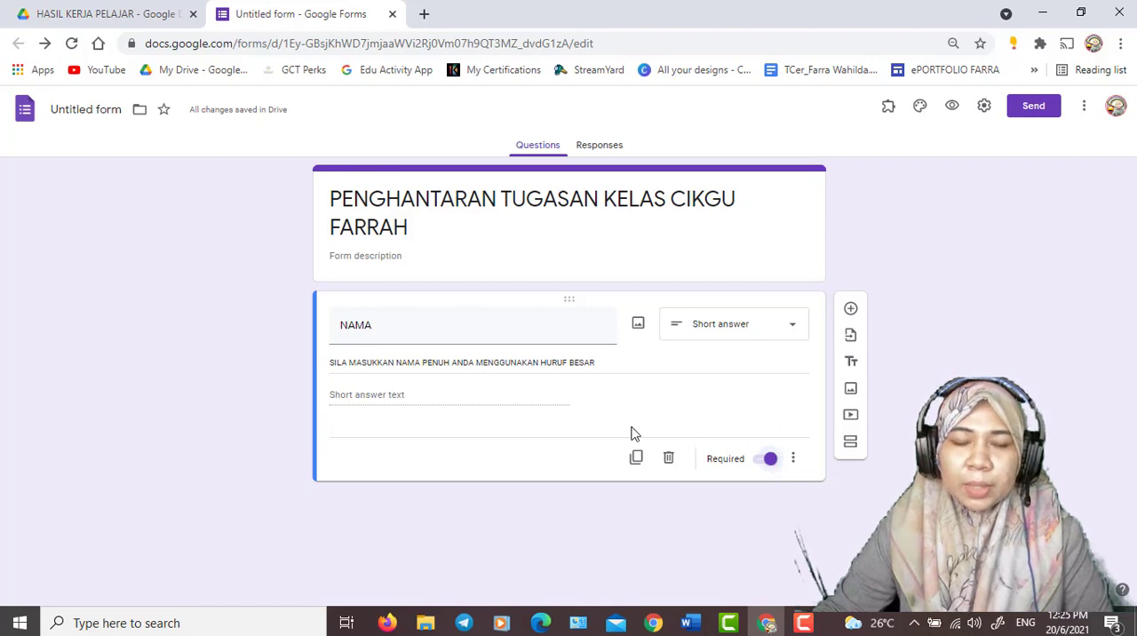
# - Add a second question named SUBJEK below NAMA and set its answer type to Dropdown
pyautogui.click(851, 310)
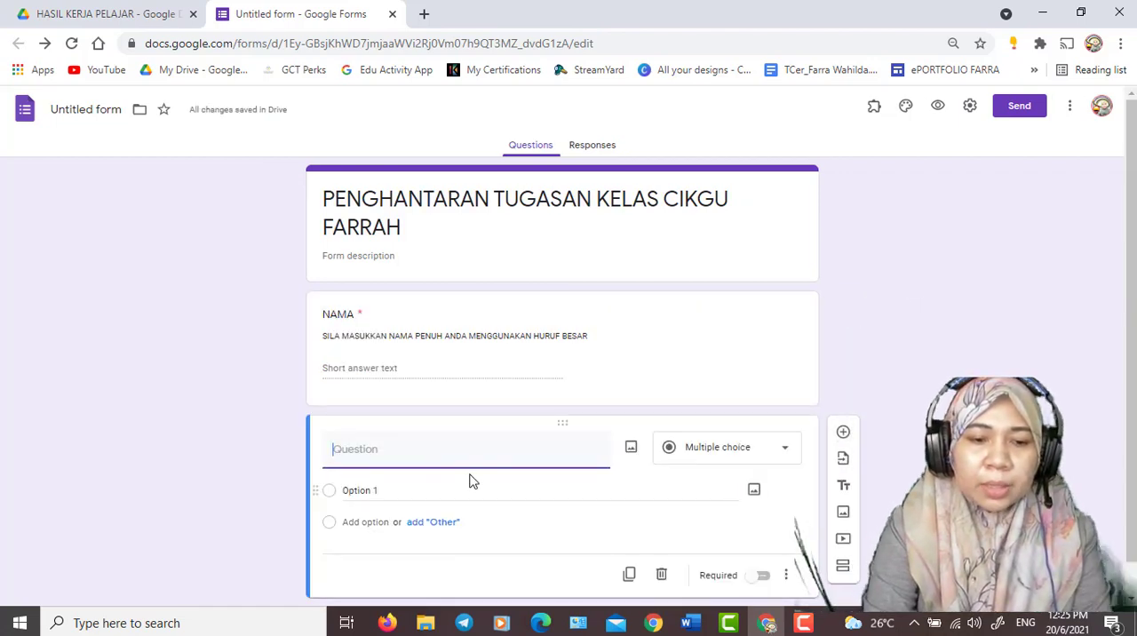
pyautogui.write('SUBJEK')
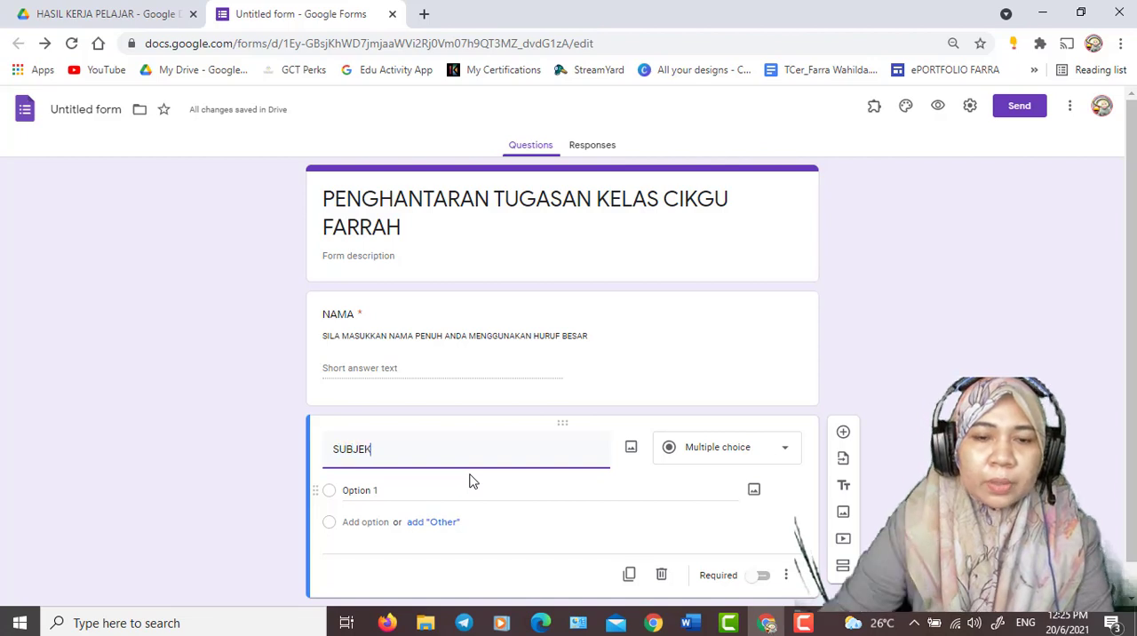
pyautogui.click(771, 457)
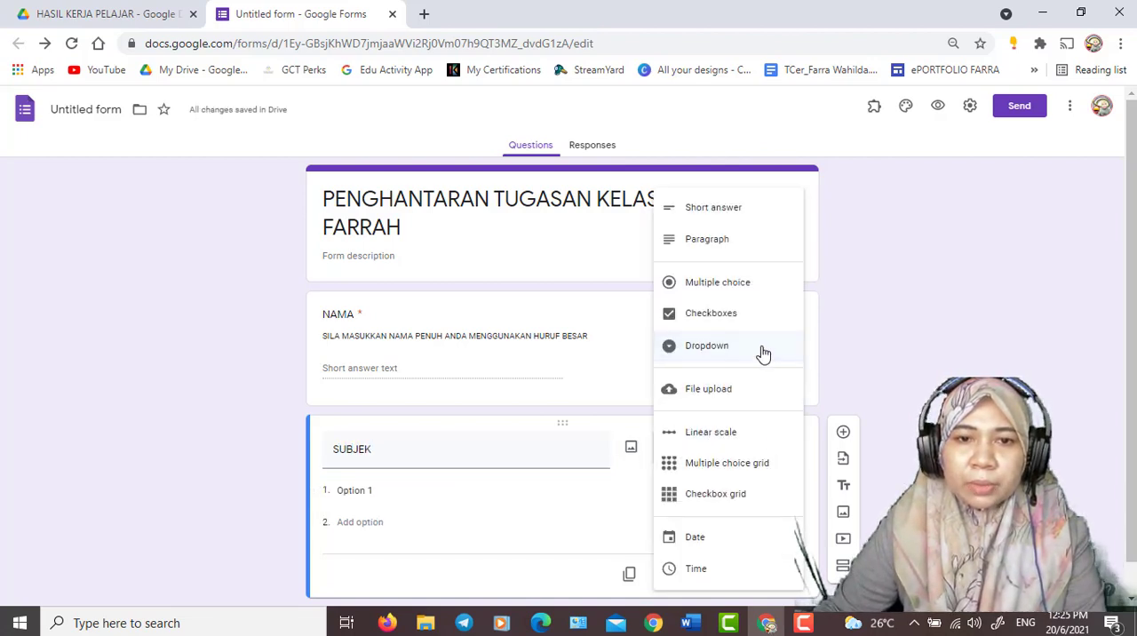
# - Enter ASK, PJPK and MATEMATIK as the options of the SUBJEK question and make it required
pyautogui.click(394, 489)
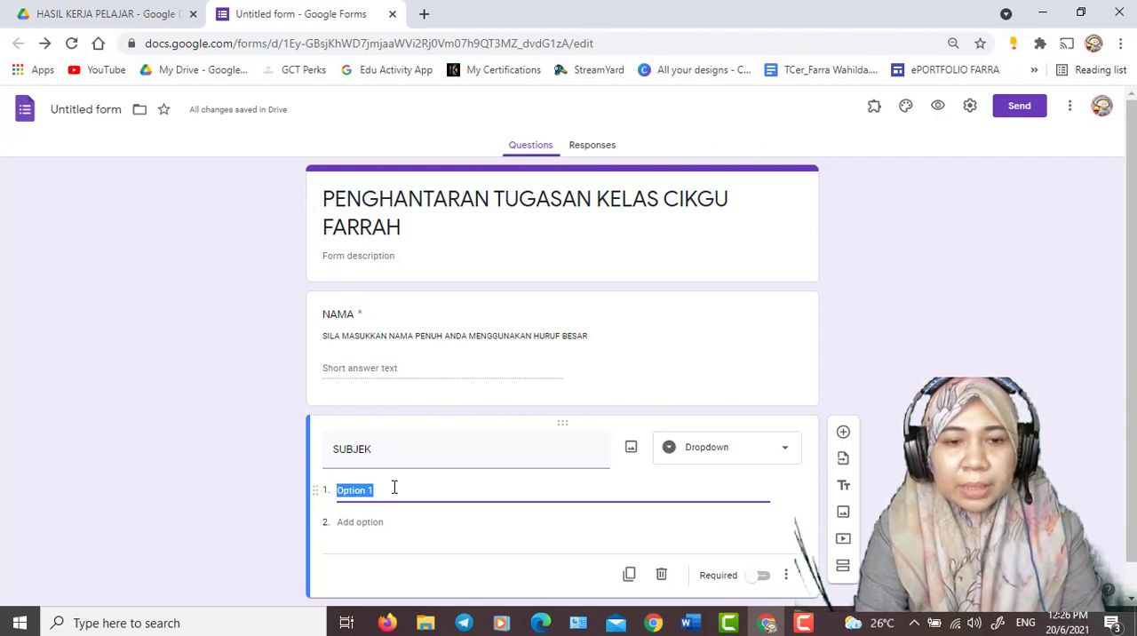
pyautogui.write('ASK')
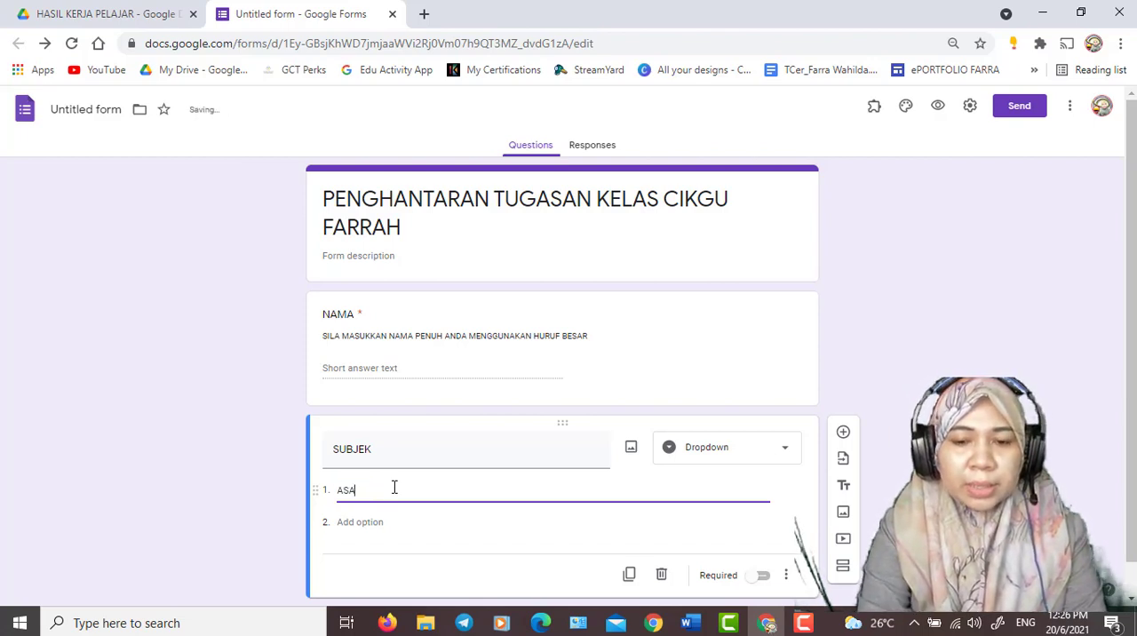
pyautogui.press('Tab')
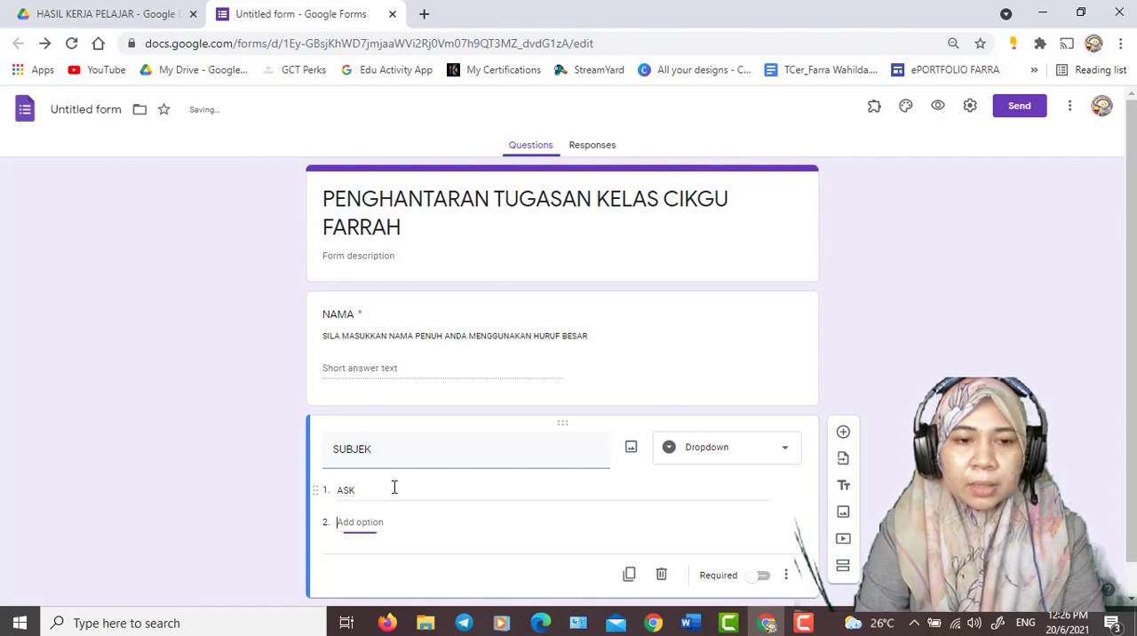
pyautogui.write('PJPK')
pyautogui.press('Tab')
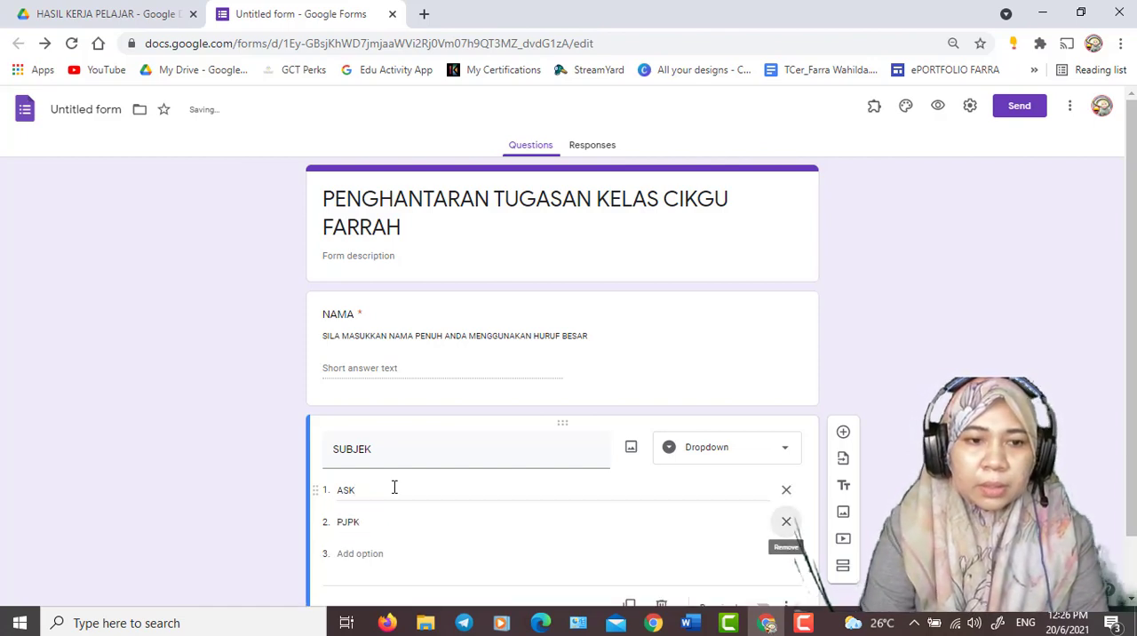
pyautogui.press('Tab')
pyautogui.write('MATEMAT')
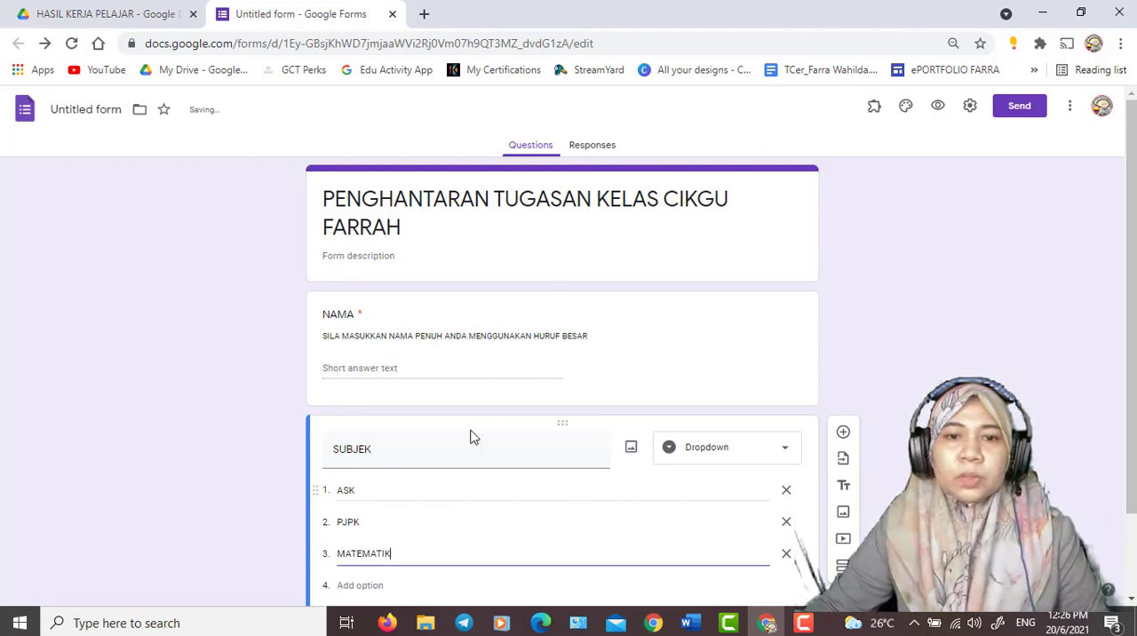
pyautogui.click(949, 431)
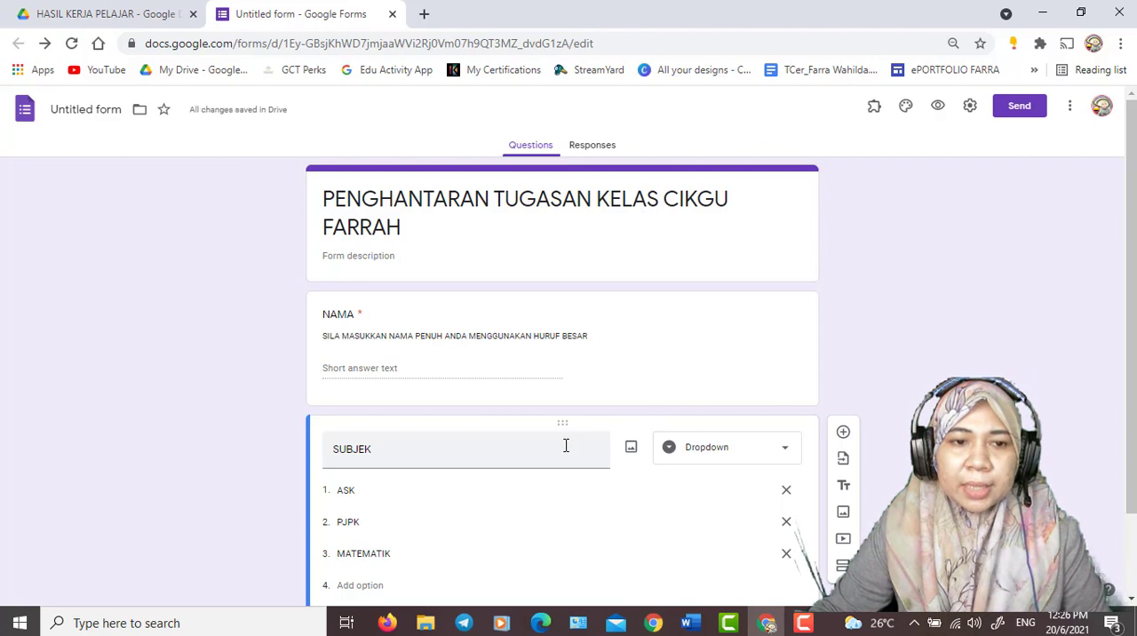
pyautogui.scroll(-2, 408, 458)
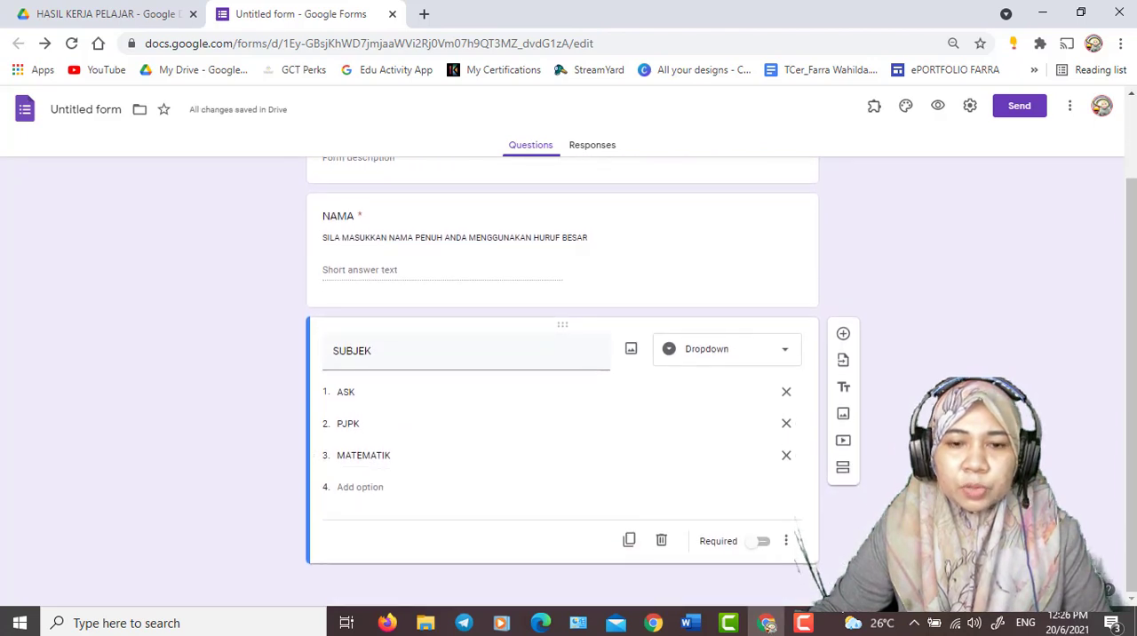
pyautogui.click(763, 548)
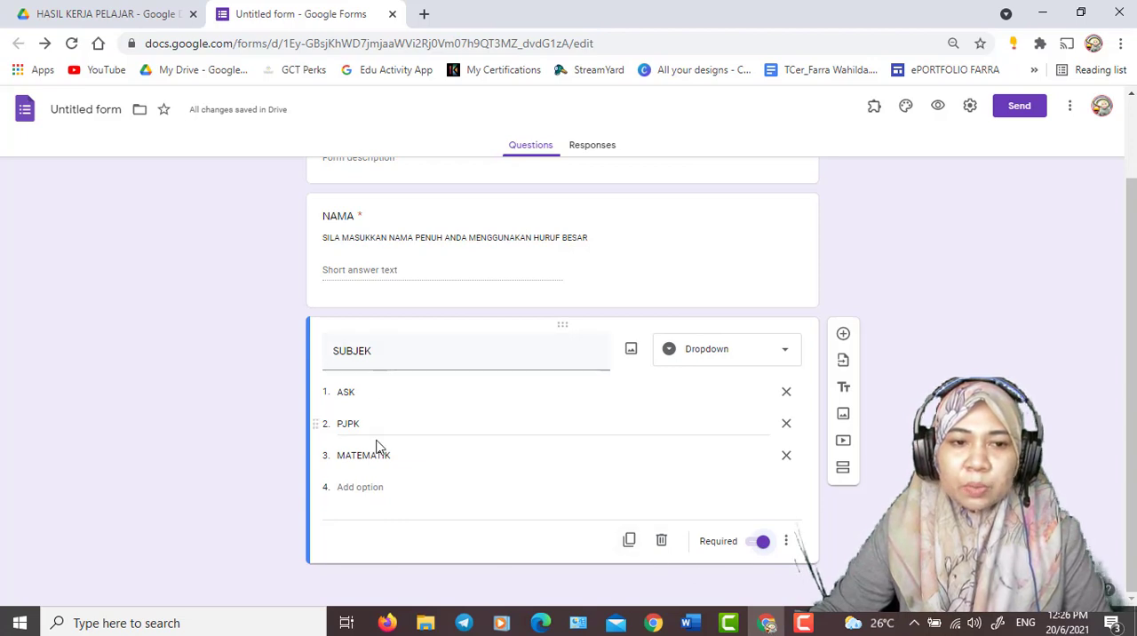
# - Duplicate the SUBJEK question and retitle the copy KELAS
pyautogui.click(629, 542)
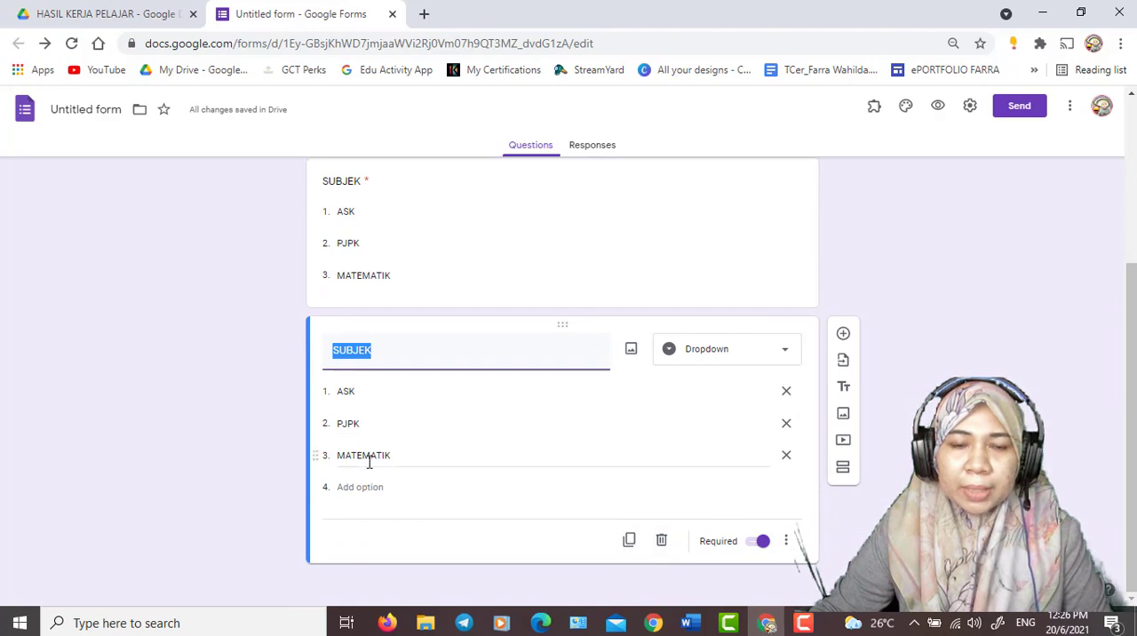
pyautogui.write('KELAS')
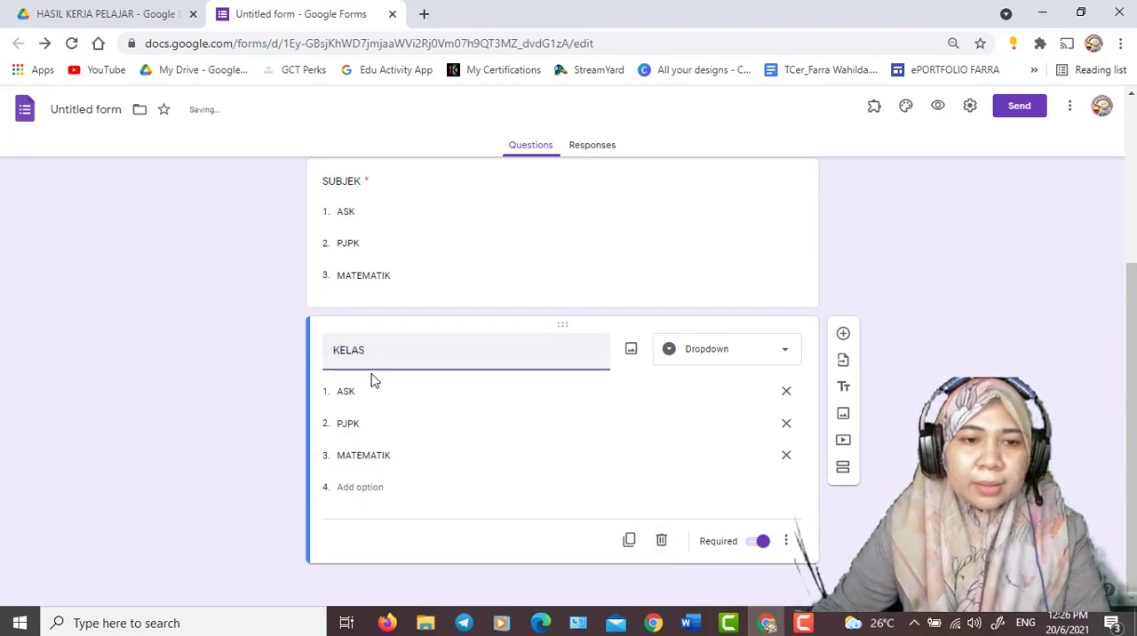
# - Replace the three copied options of the KELAS question with 1 WISDOM, 1 SMART and 3 WISDOM
pyautogui.click(368, 389)
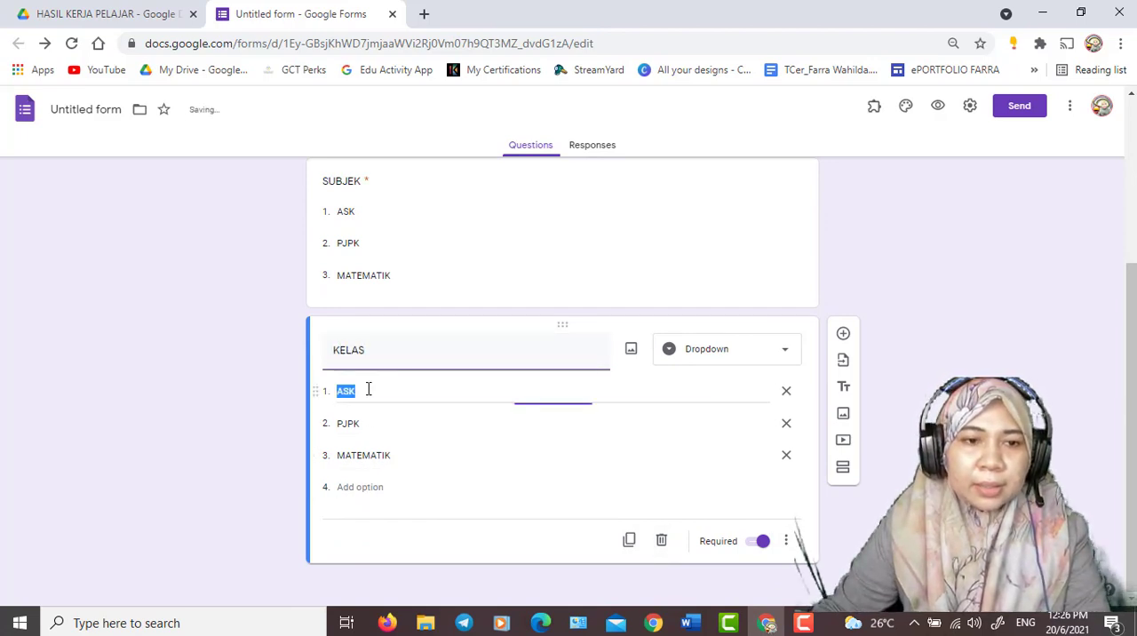
pyautogui.write('1')
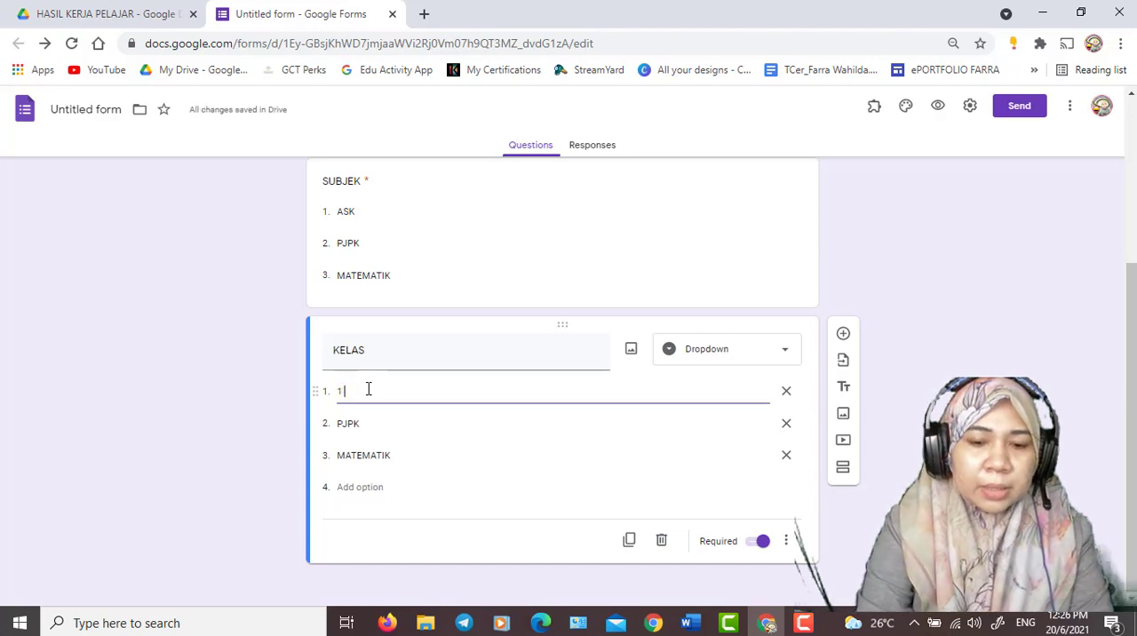
pyautogui.write(' WISDOM')
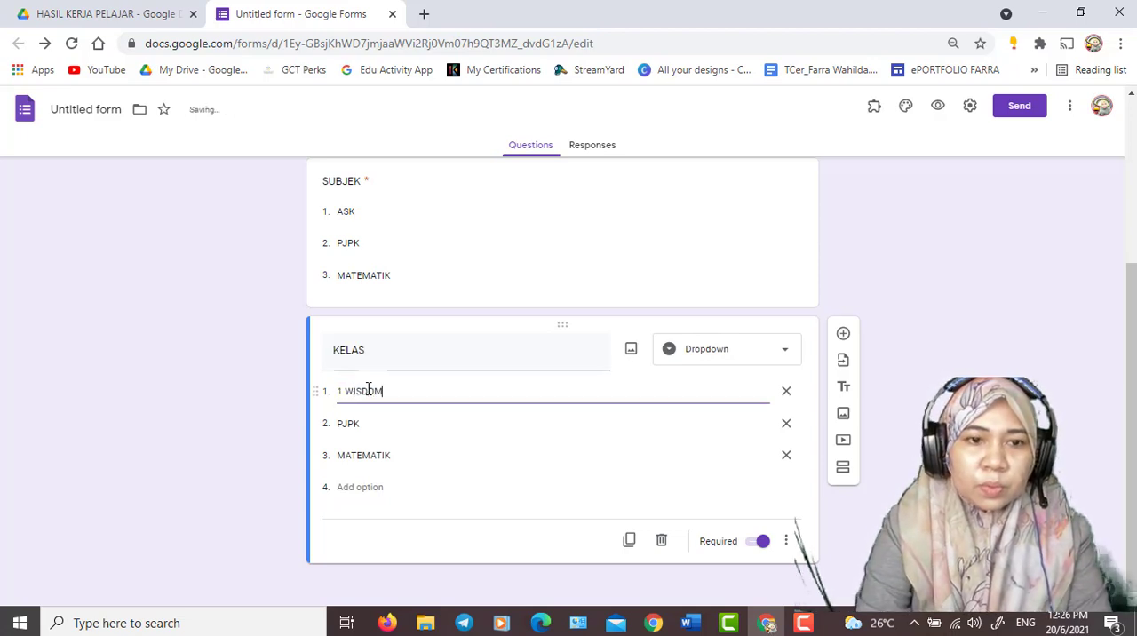
pyautogui.press('Tab')
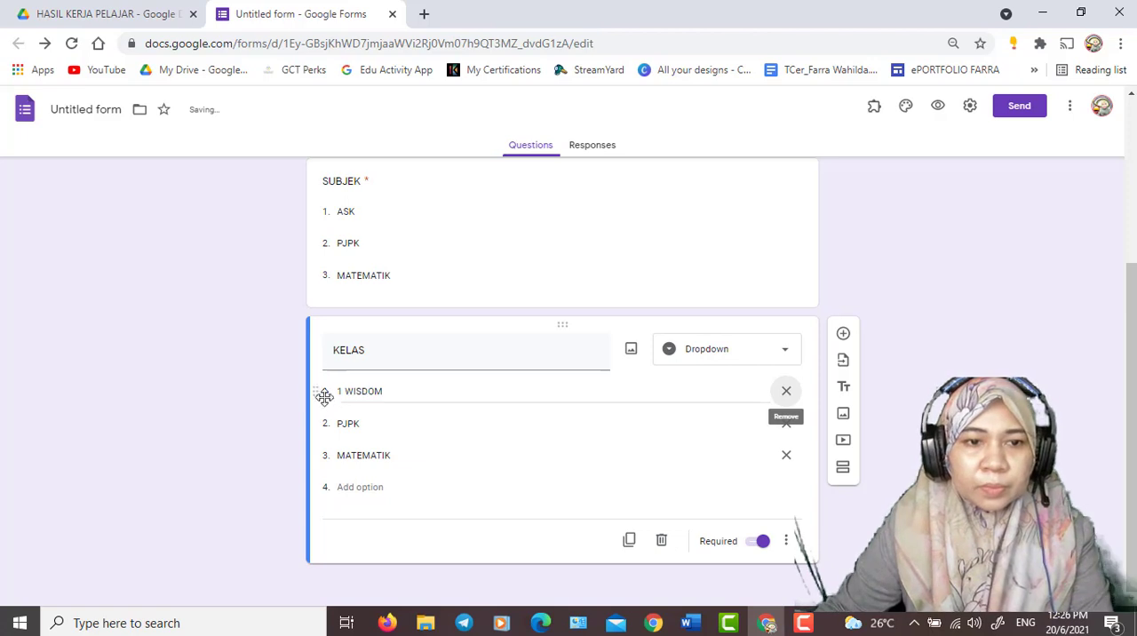
pyautogui.press('Tab')
pyautogui.write('1 ')
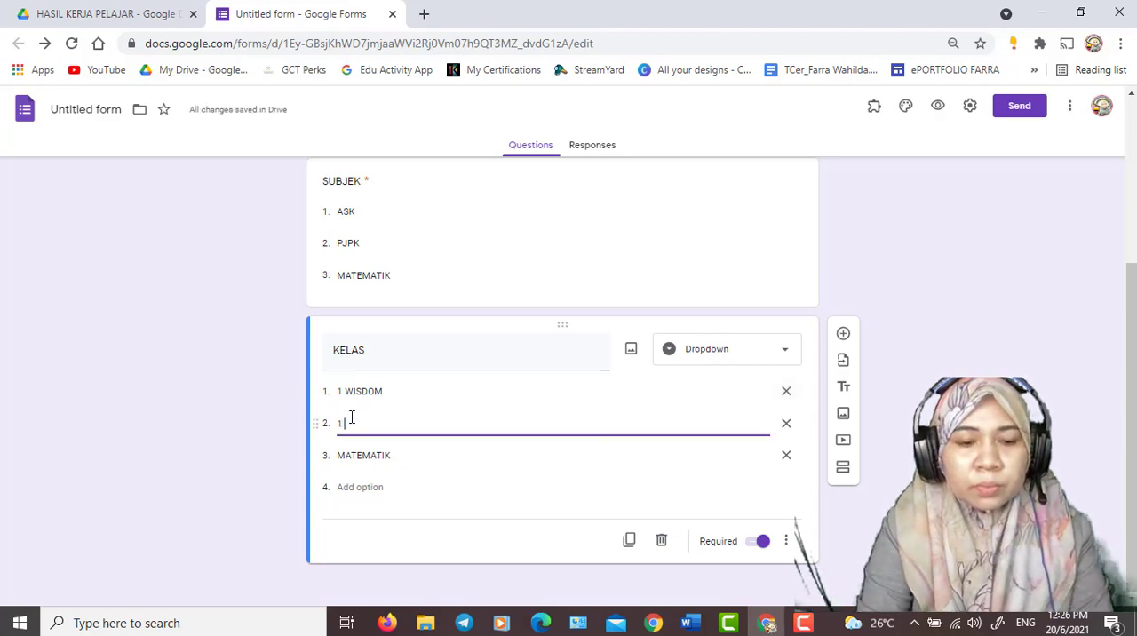
pyautogui.write('SMART')
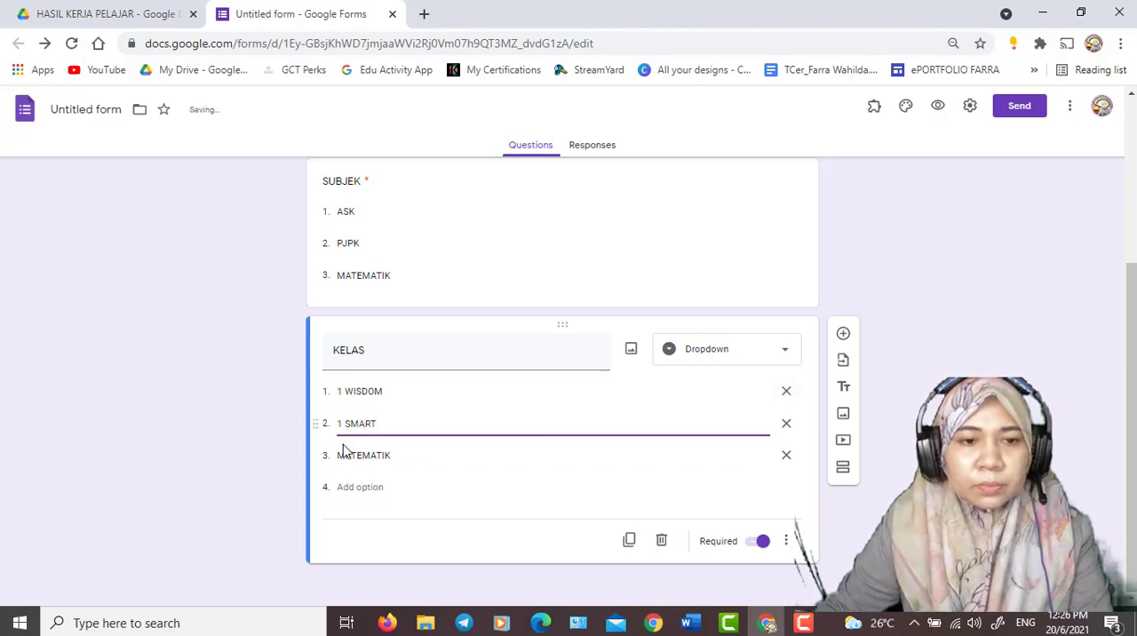
pyautogui.click(367, 453)
pyautogui.write('3')
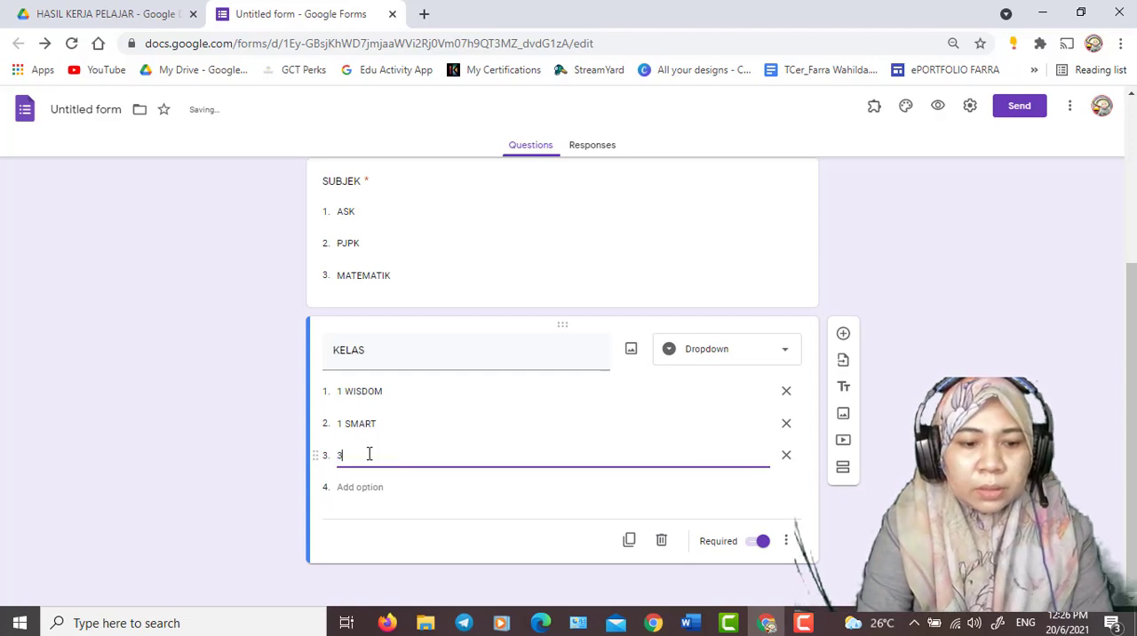
pyautogui.write(' WISDOM')
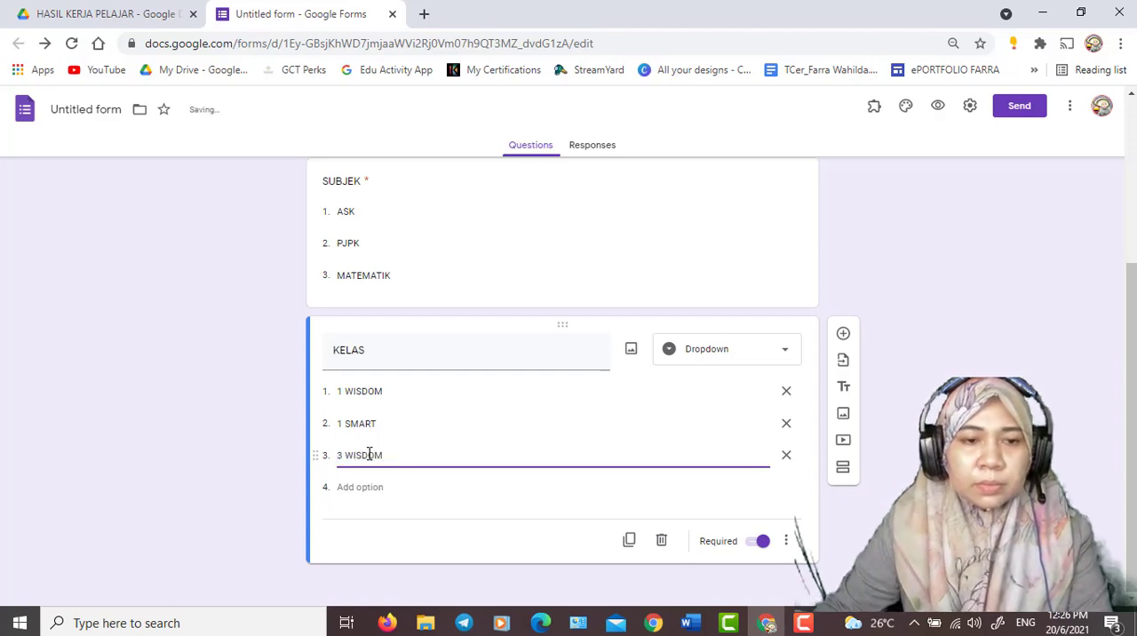
# - Add a fourth option, 5 KESAS 2, to the KELAS question
pyautogui.click(357, 487)
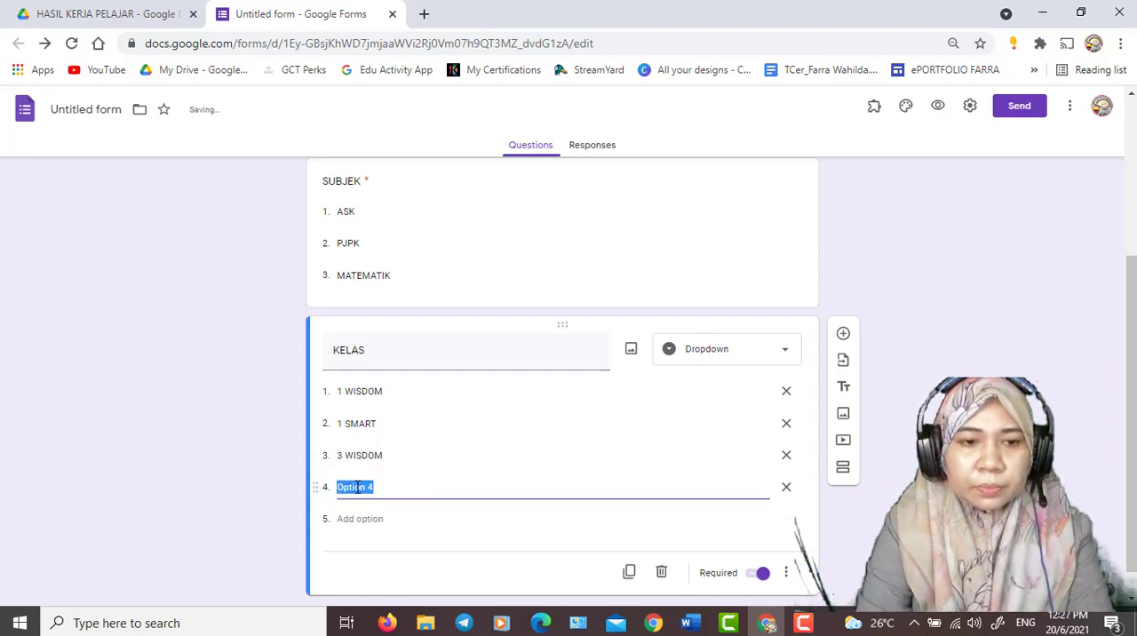
pyautogui.write('5 KEL')
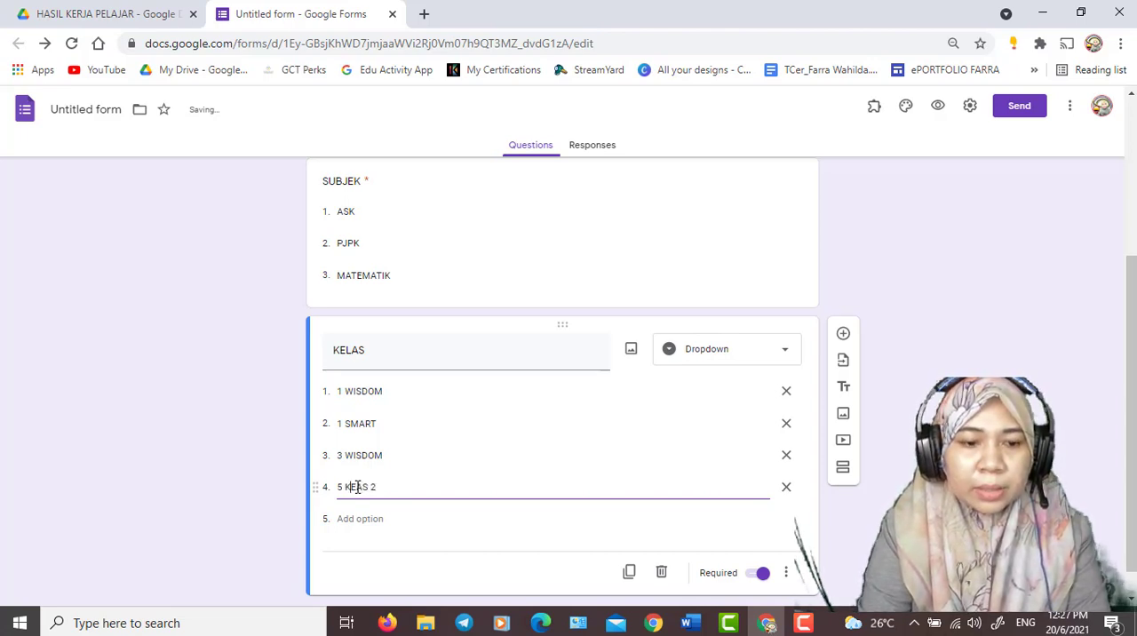
pyautogui.write('A')
pyautogui.click(284, 459)
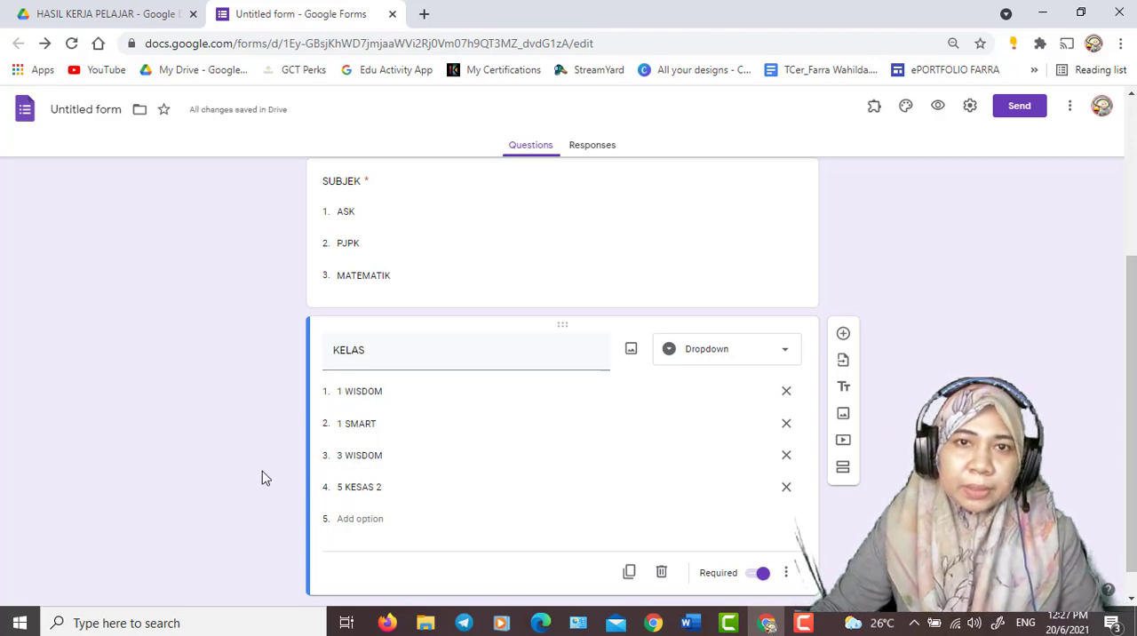
# - Add a question titled HASIL KERJA / TUGASAN below KELAS and choose File upload as its answer type
pyautogui.scroll(-1, 262, 473)
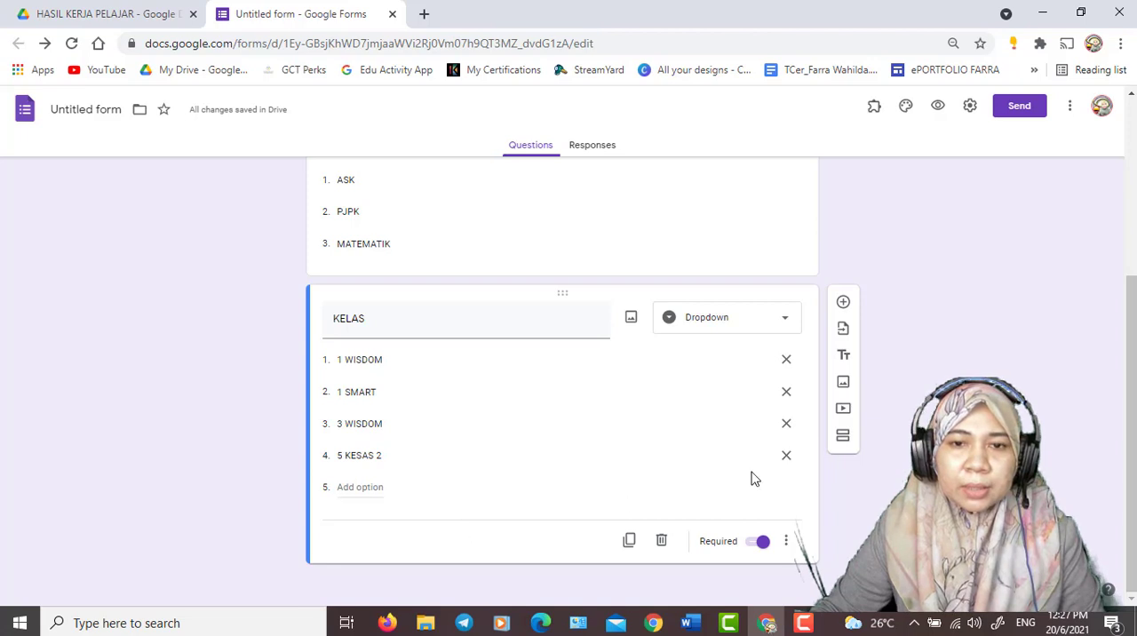
pyautogui.click(844, 304)
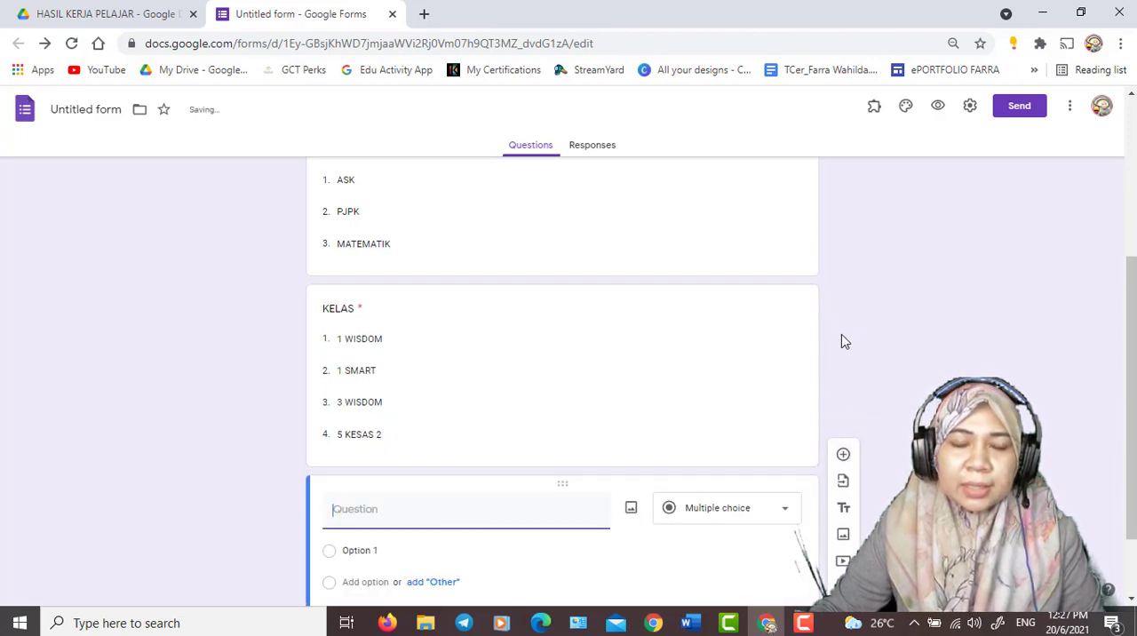
pyautogui.write('HASIL KERJA /')
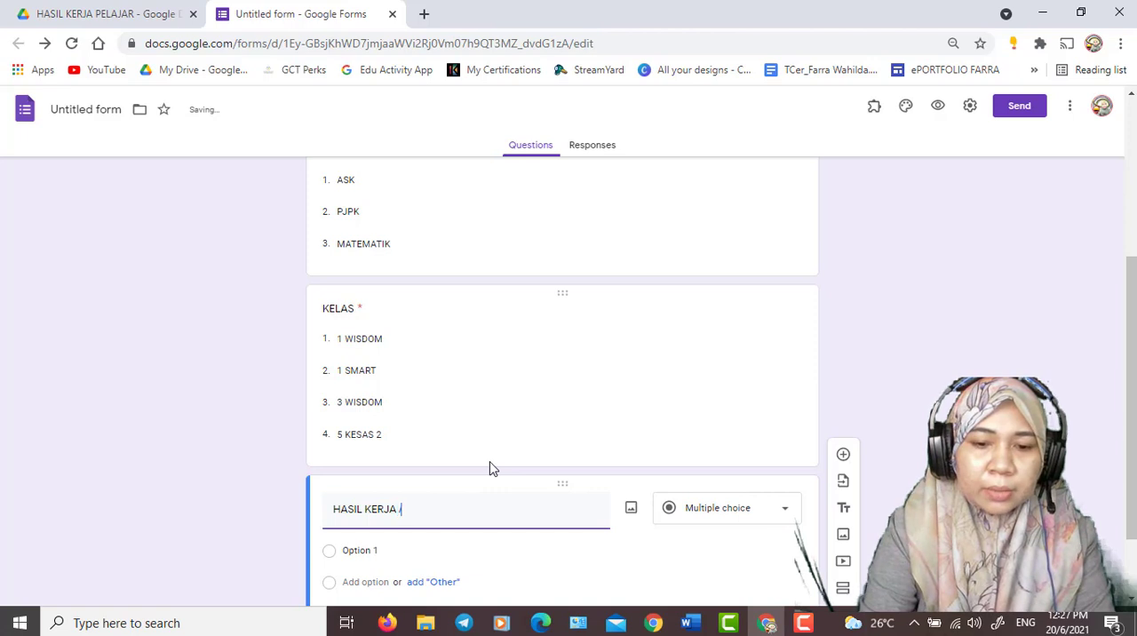
pyautogui.write('ASAN')
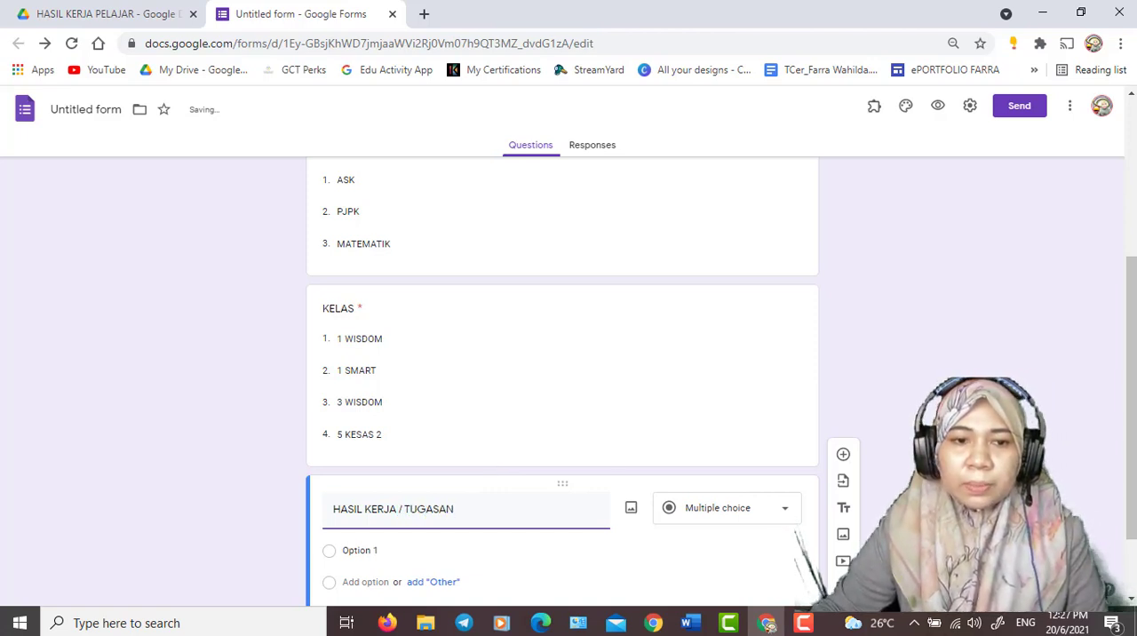
pyautogui.scroll(-2, 563, 382)
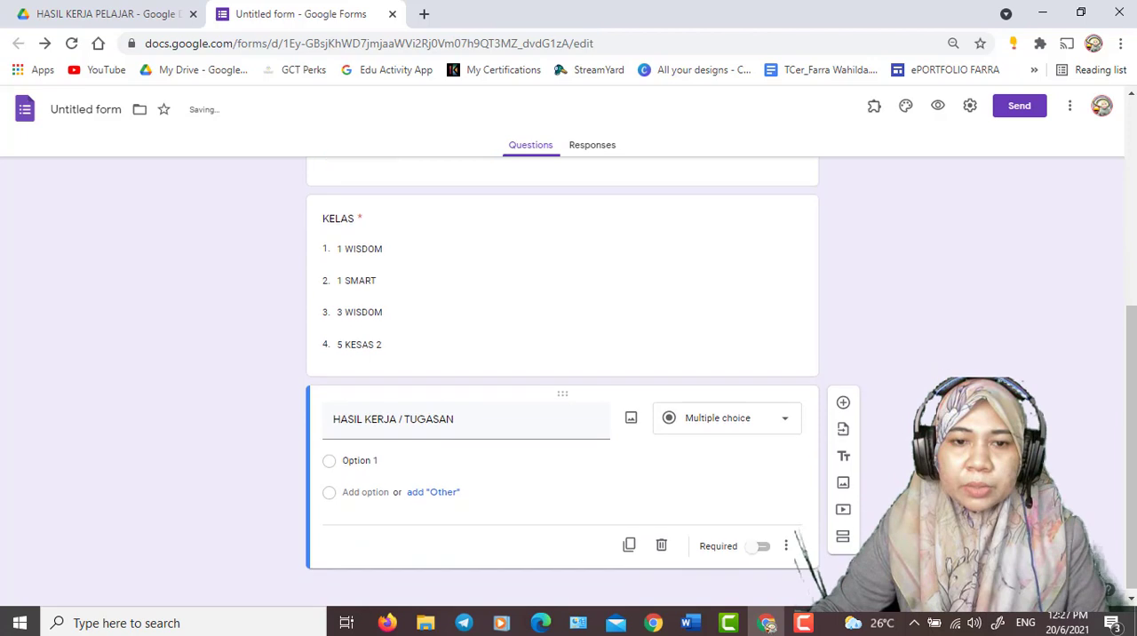
pyautogui.click(783, 422)
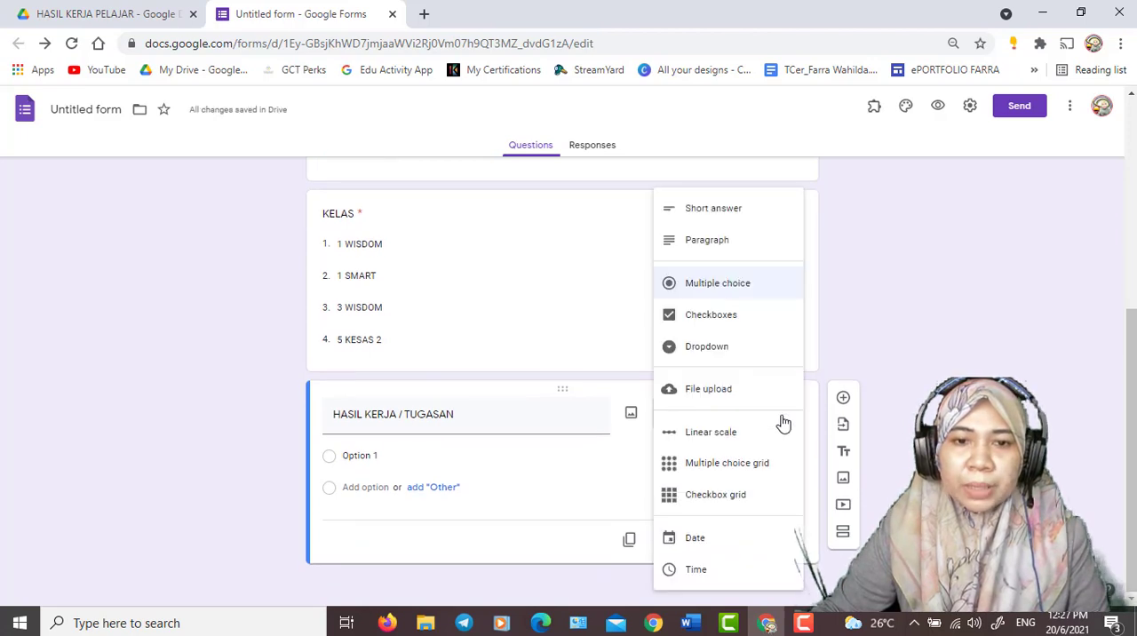
pyautogui.click(721, 396)
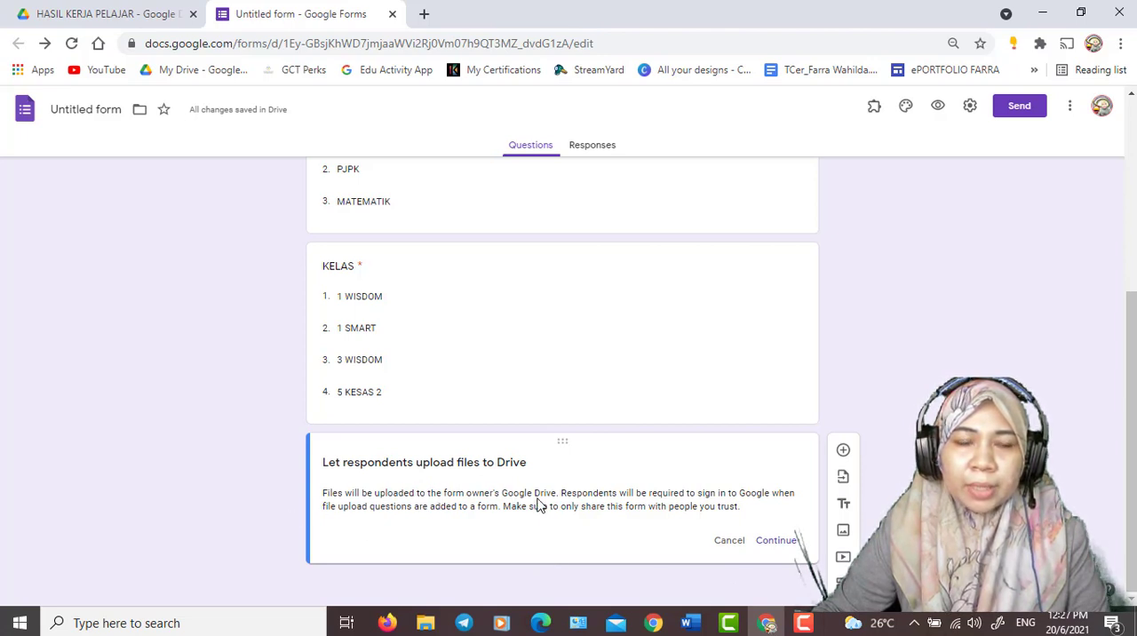
# - Check the form file in the Drive folder and rename the form PENGHANTARAN TUGASAN KELAS CIKGU followed by the teacher's name
pyautogui.click(77, 12)
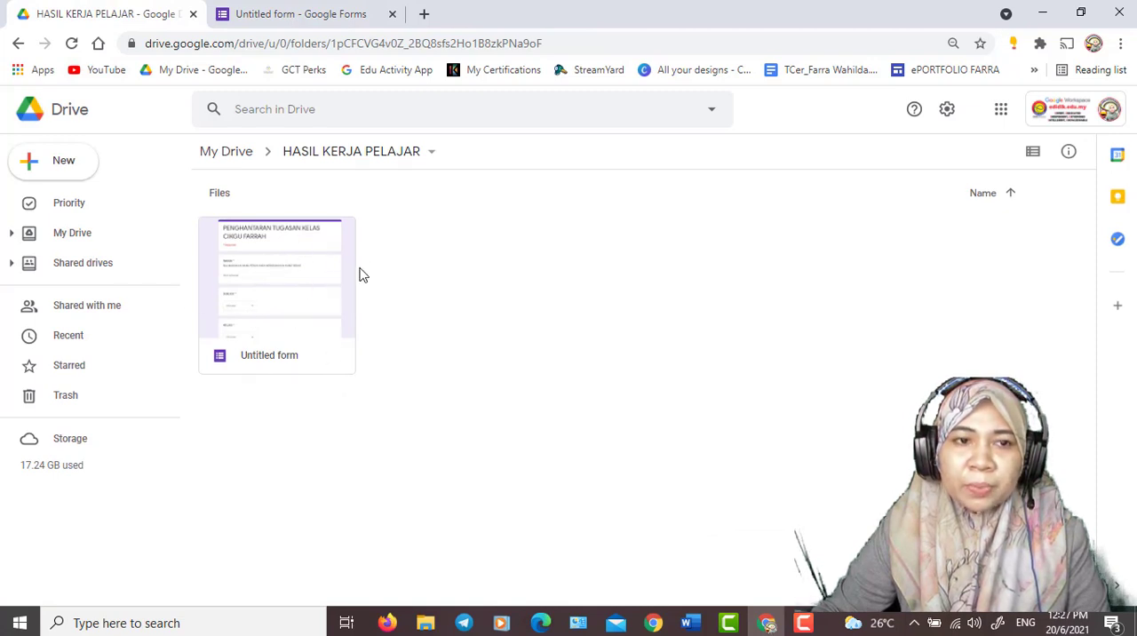
pyautogui.click(247, 18)
pyautogui.scroll(4, 417, 279)
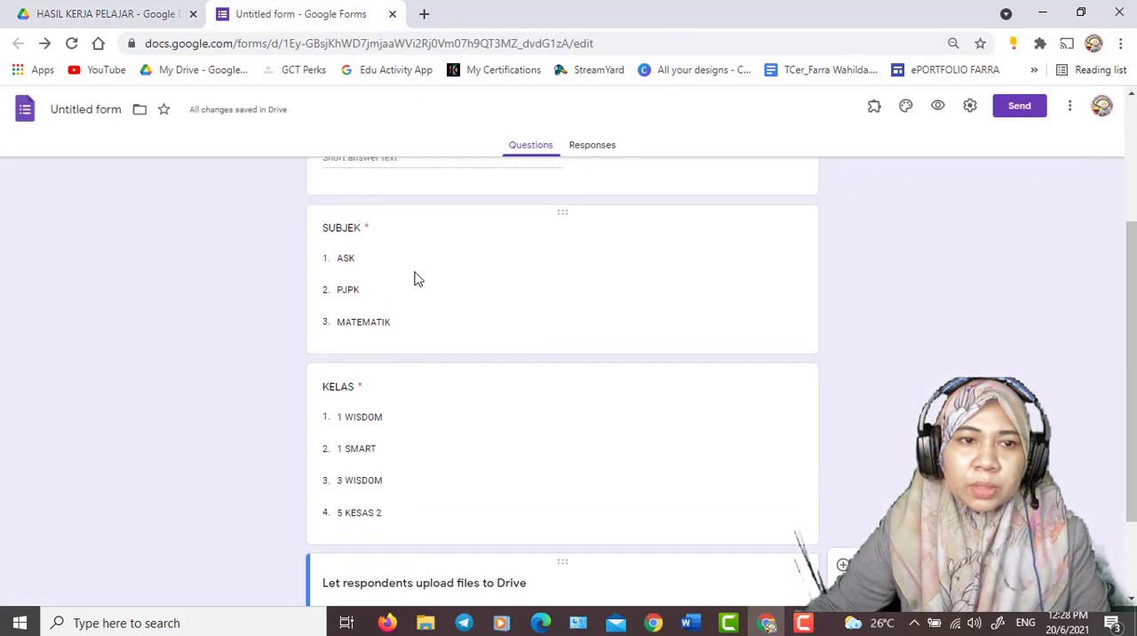
pyautogui.tripleClick(345, 219)
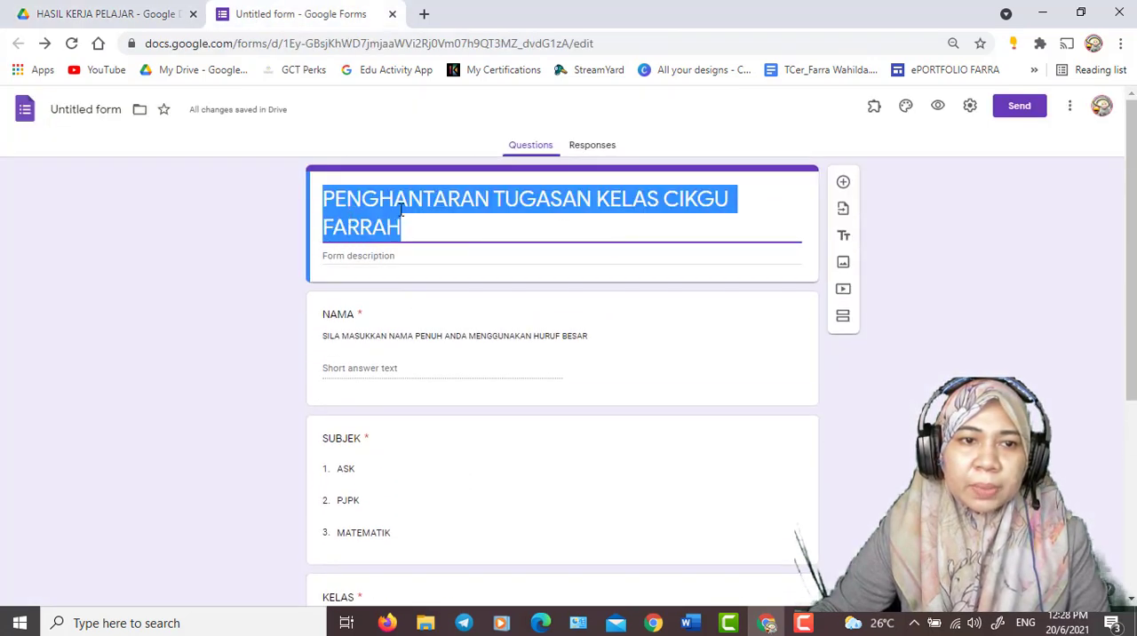
pyautogui.click(421, 220)
pyautogui.click(85, 108)
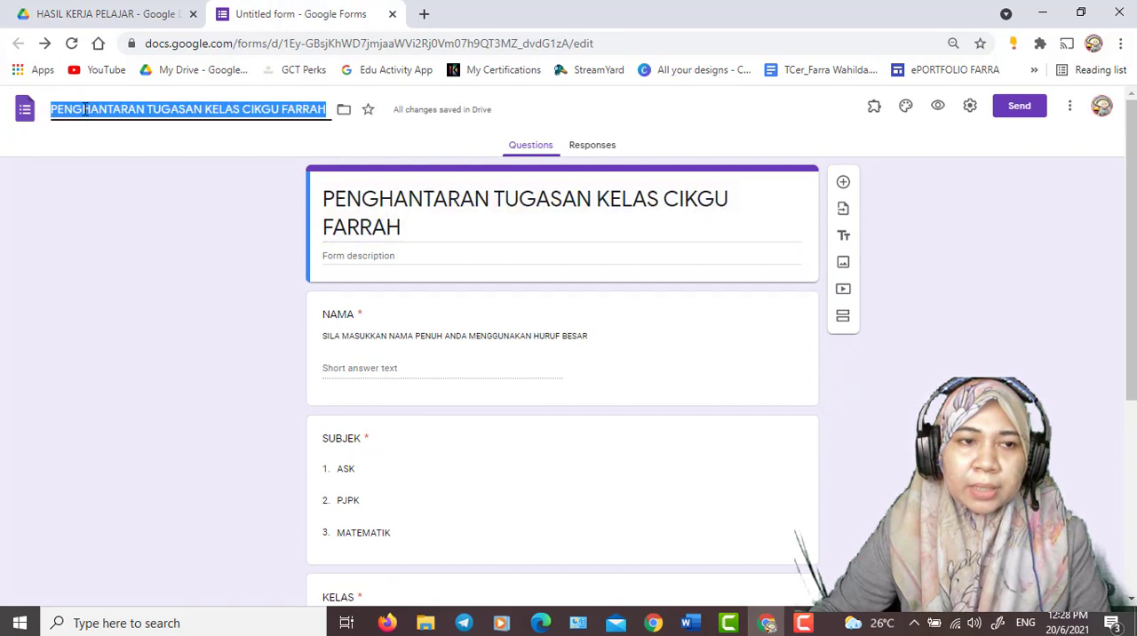
# - Apply the form's file name and agree to let respondents upload files to Drive for the last question
pyautogui.click(108, 173)
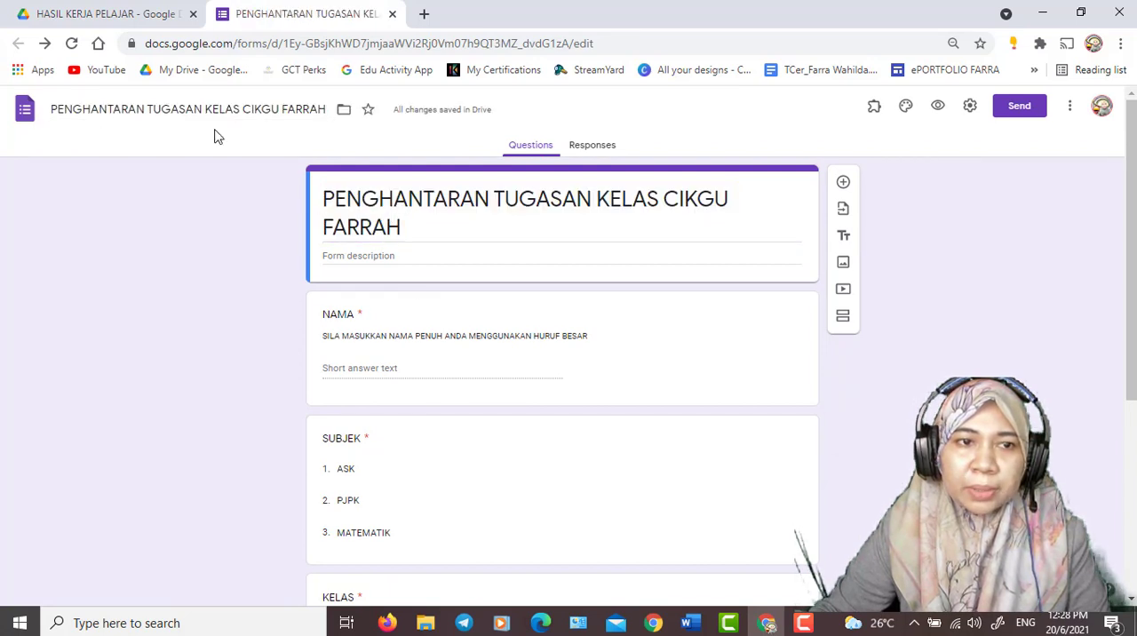
pyautogui.scroll(-4, 170, 254)
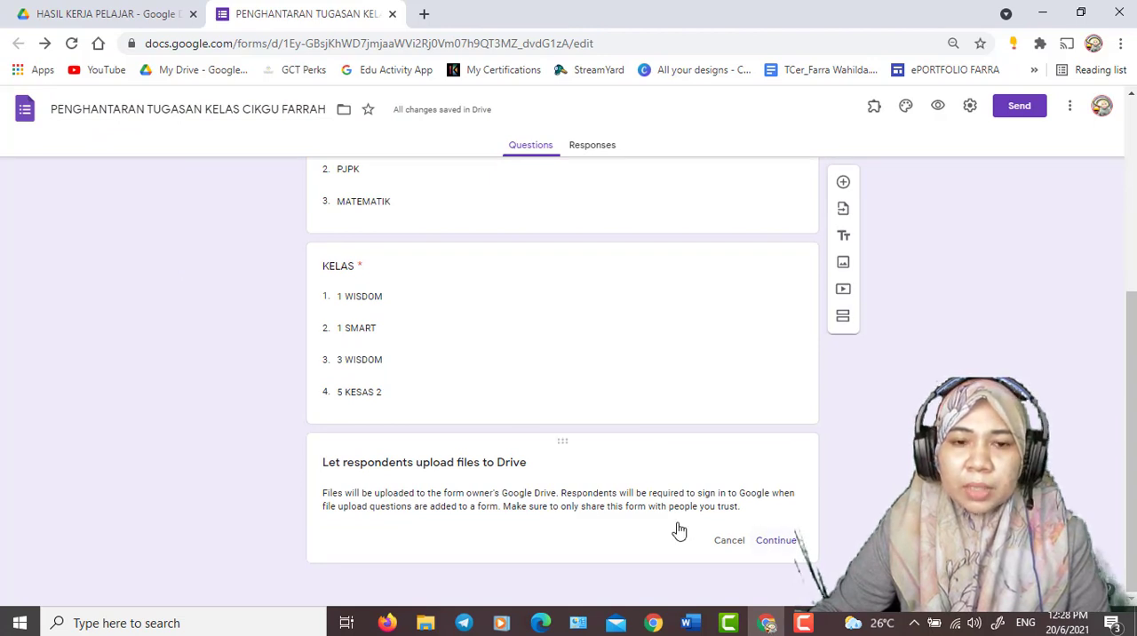
pyautogui.click(778, 541)
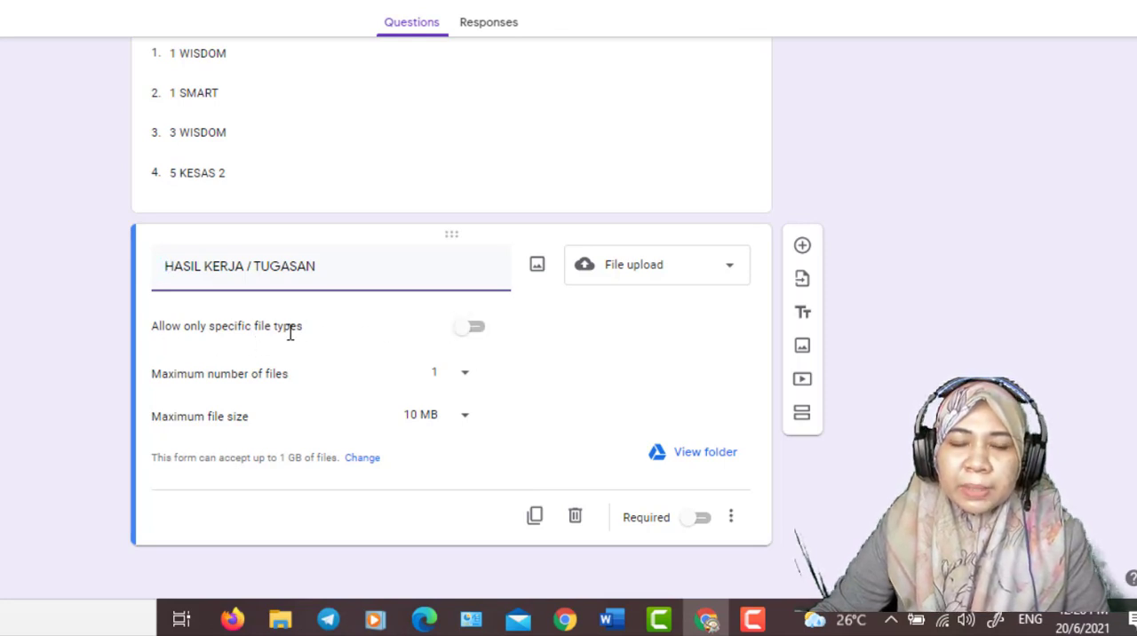
# - Try restricting the HASIL KERJA / TUGASAN uploads to Document, PDF, Video and Image file types
pyautogui.click(470, 334)
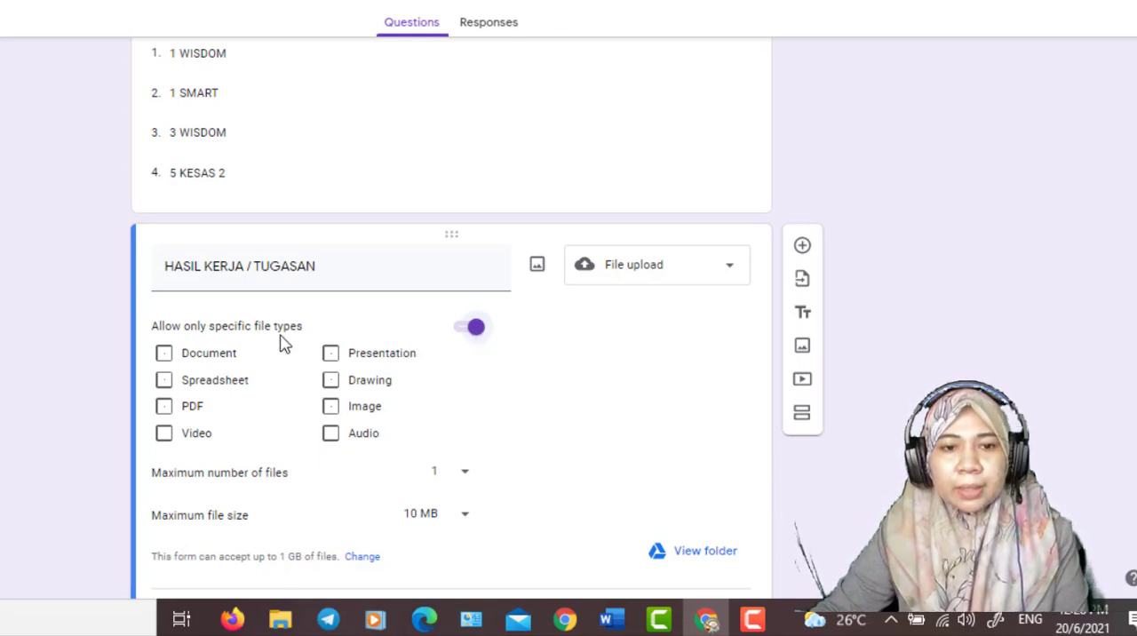
pyautogui.click(331, 409)
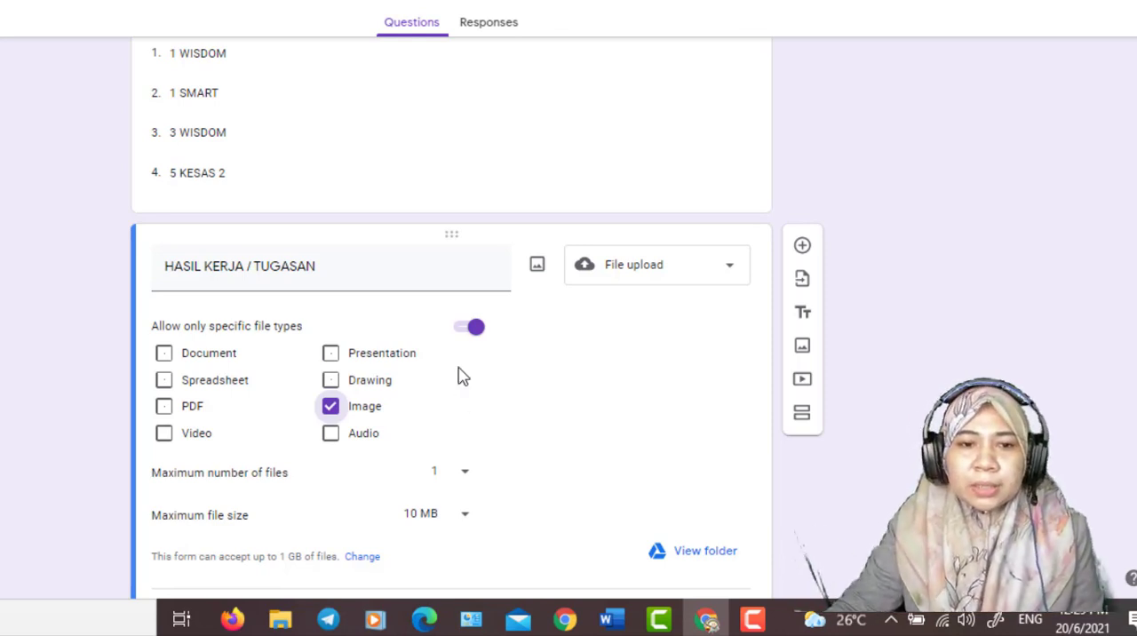
pyautogui.click(466, 330)
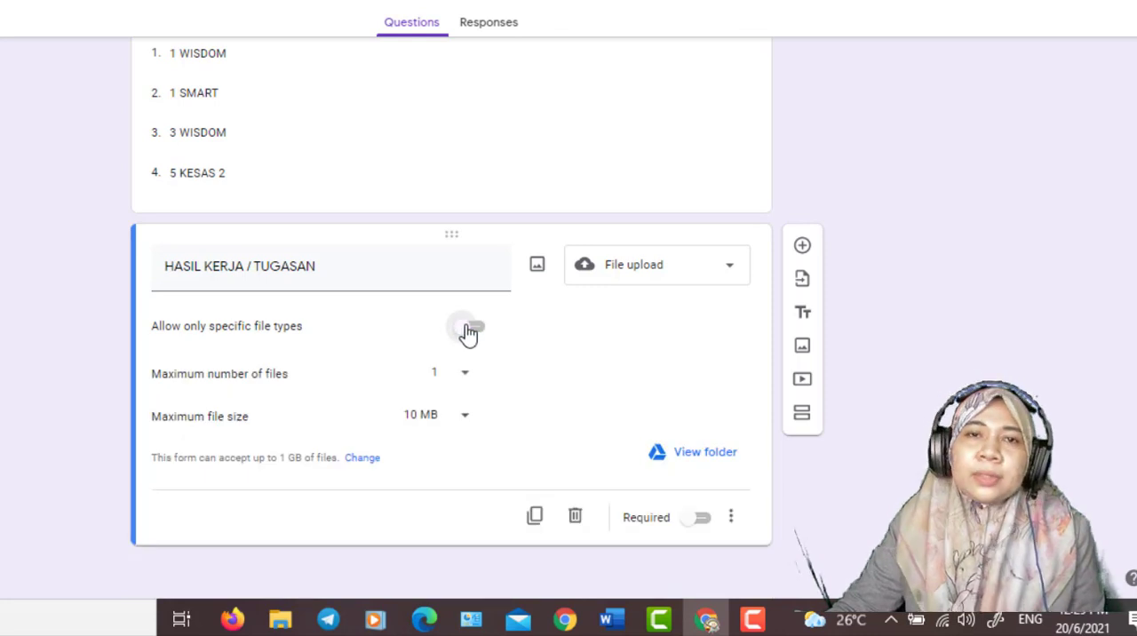
pyautogui.click(471, 331)
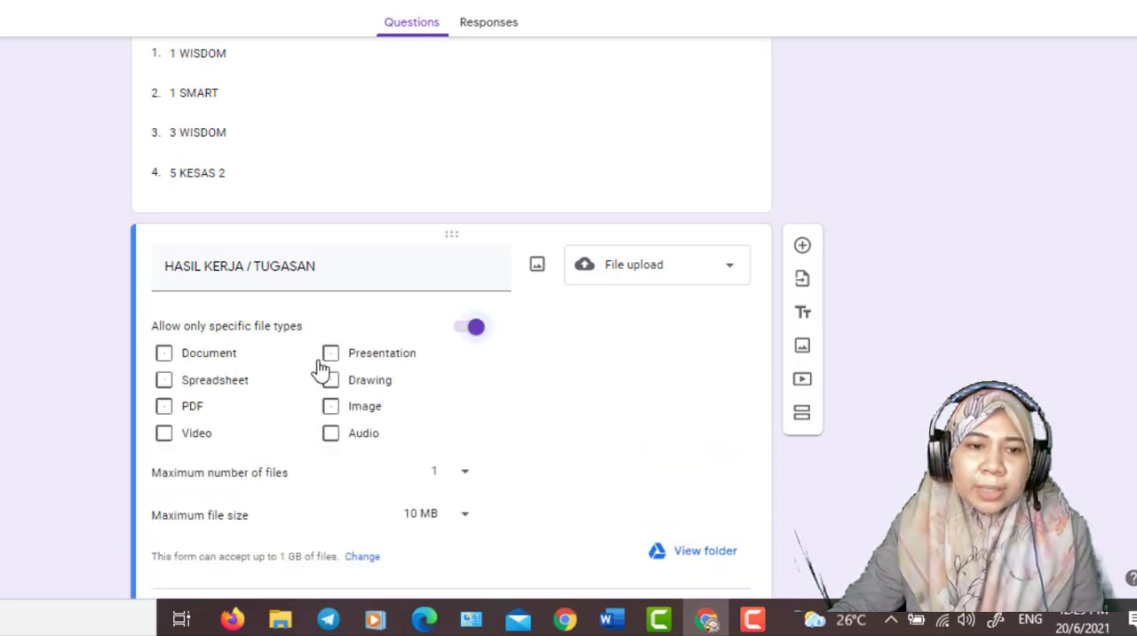
pyautogui.click(164, 354)
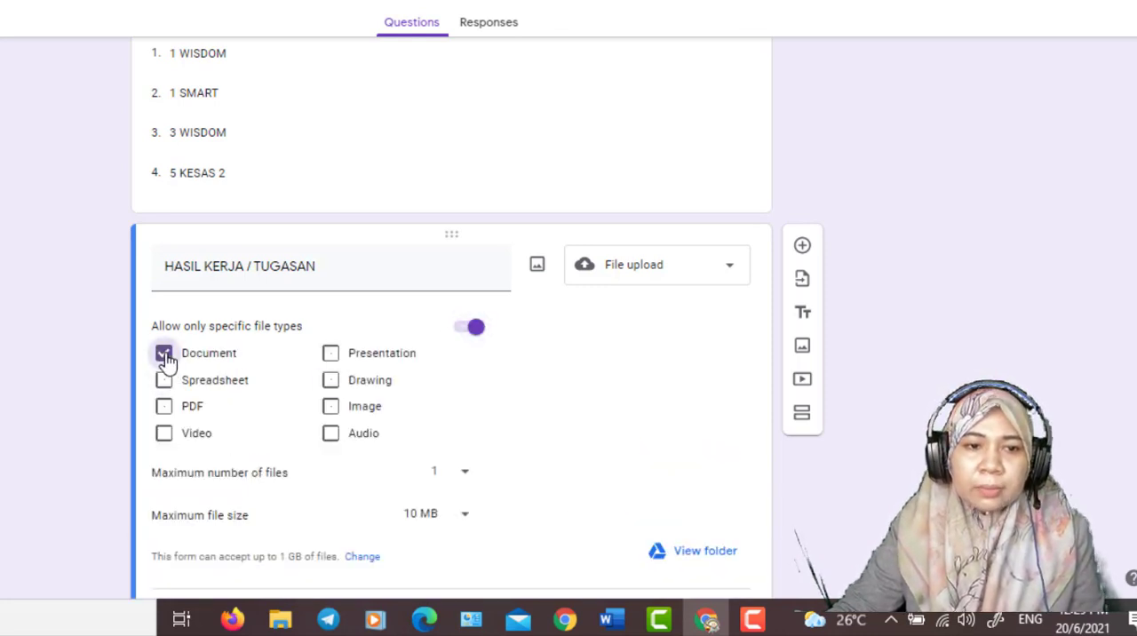
pyautogui.click(165, 407)
pyautogui.click(166, 435)
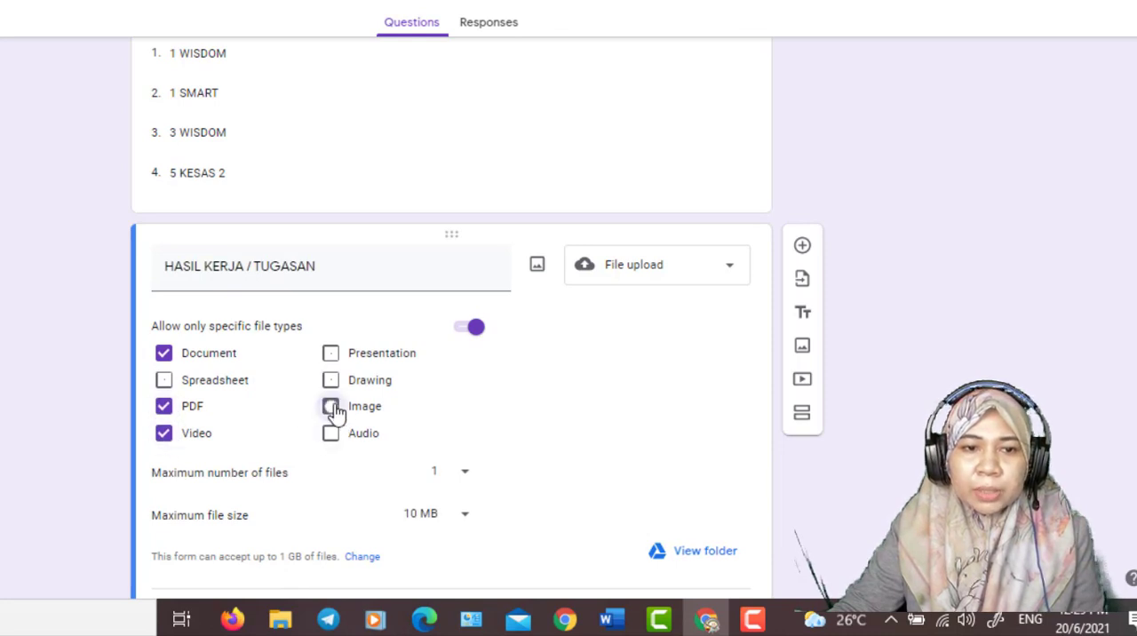
pyautogui.click(331, 406)
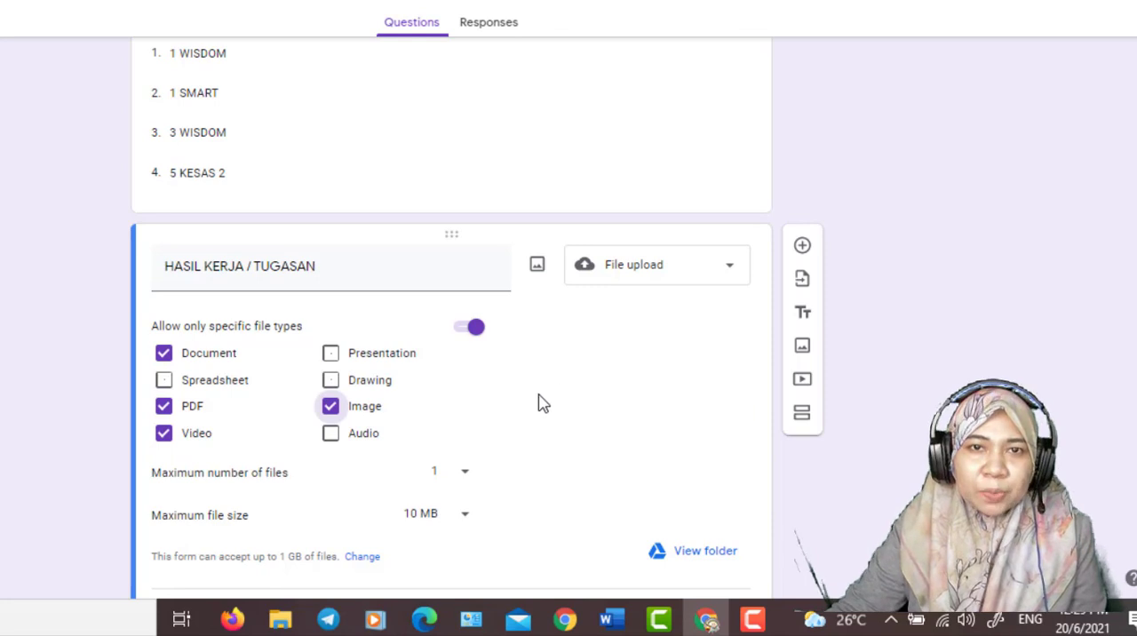
pyautogui.click(460, 334)
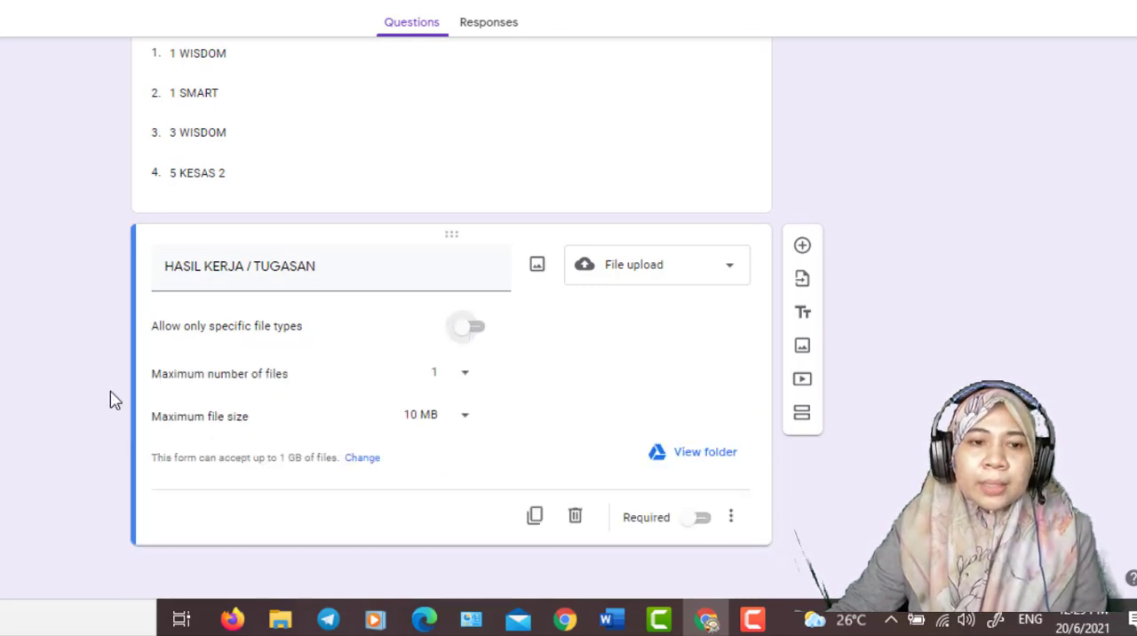
# - Set the HASIL KERJA / TUGASAN question to accept at most 5 files with a maximum file size of 10 GB
pyautogui.click(463, 384)
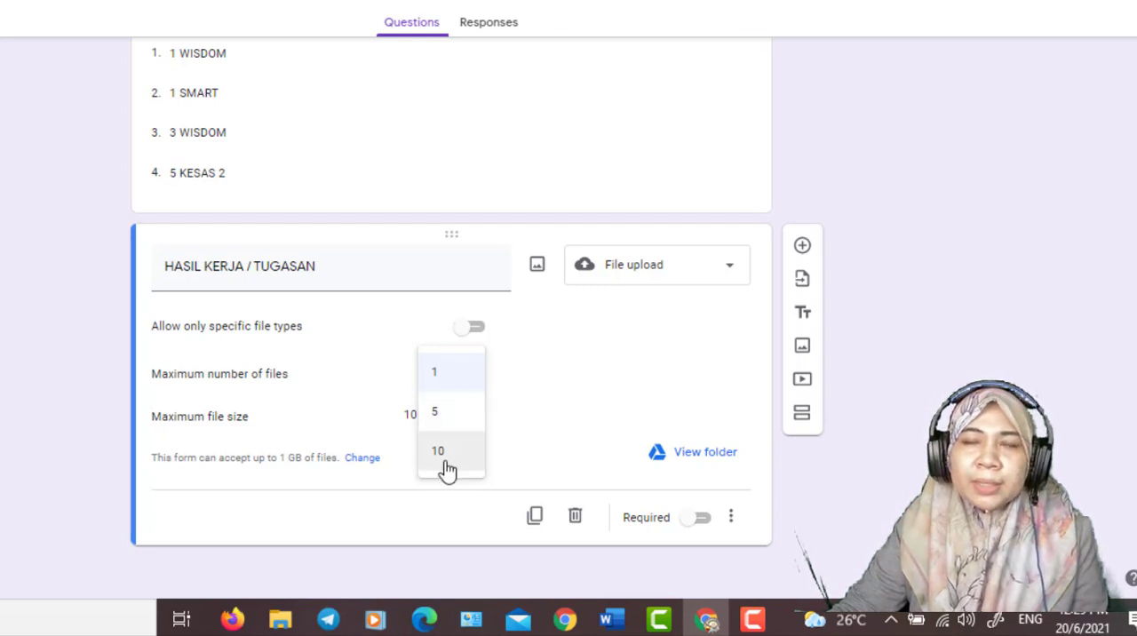
pyautogui.click(436, 413)
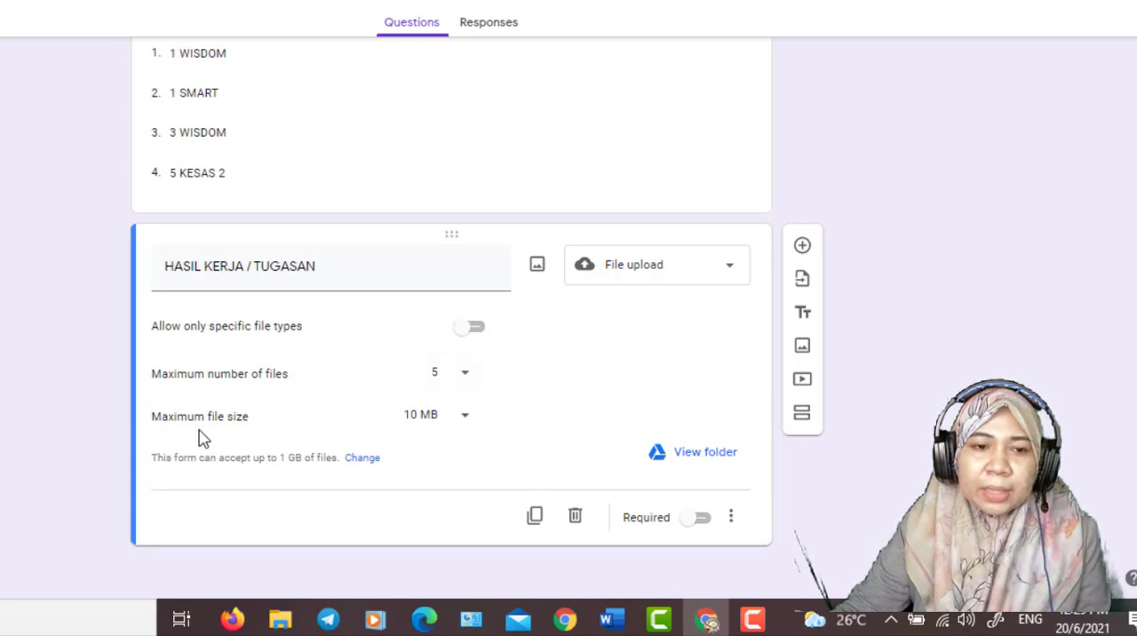
pyautogui.click(462, 421)
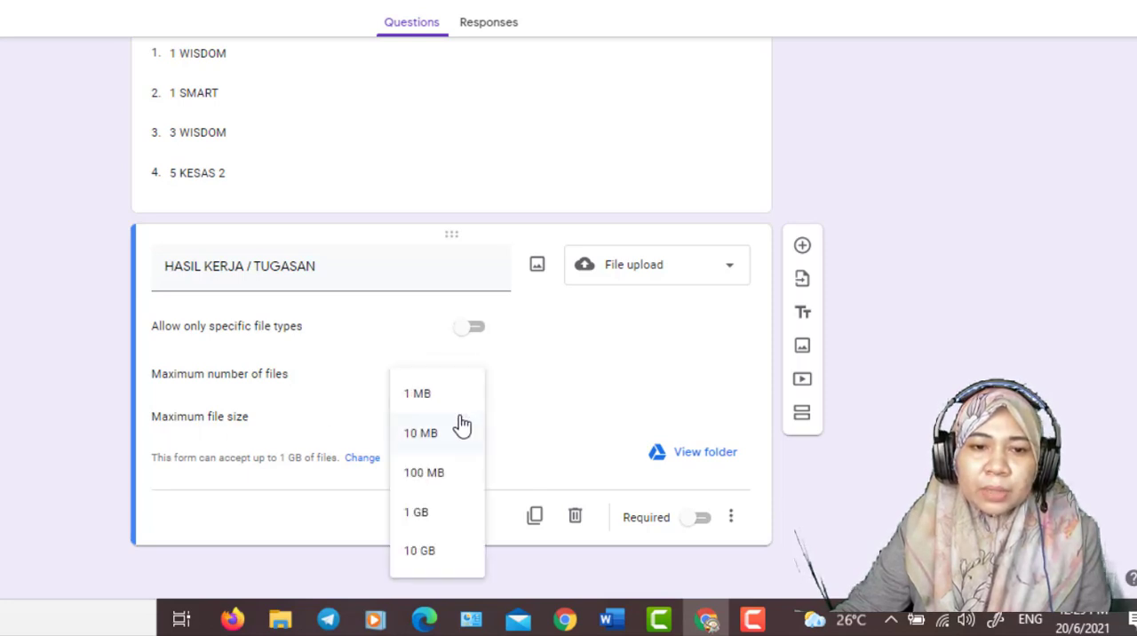
pyautogui.click(435, 558)
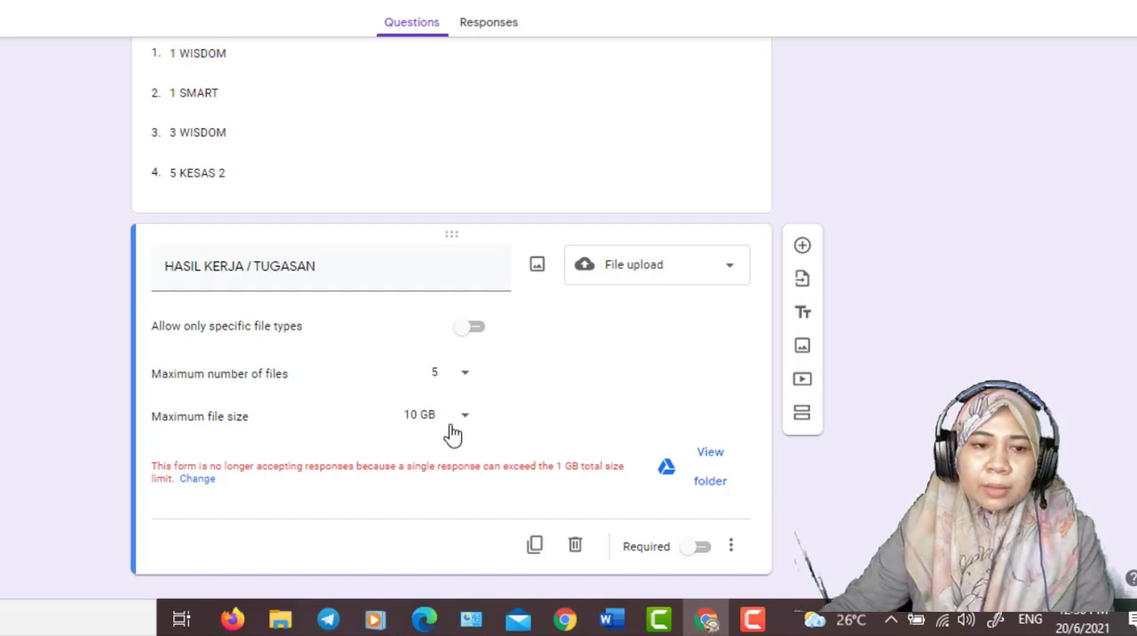
# - Raise the form's maximum size of all files uploaded to 1 TB and save the settings
pyautogui.click(197, 478)
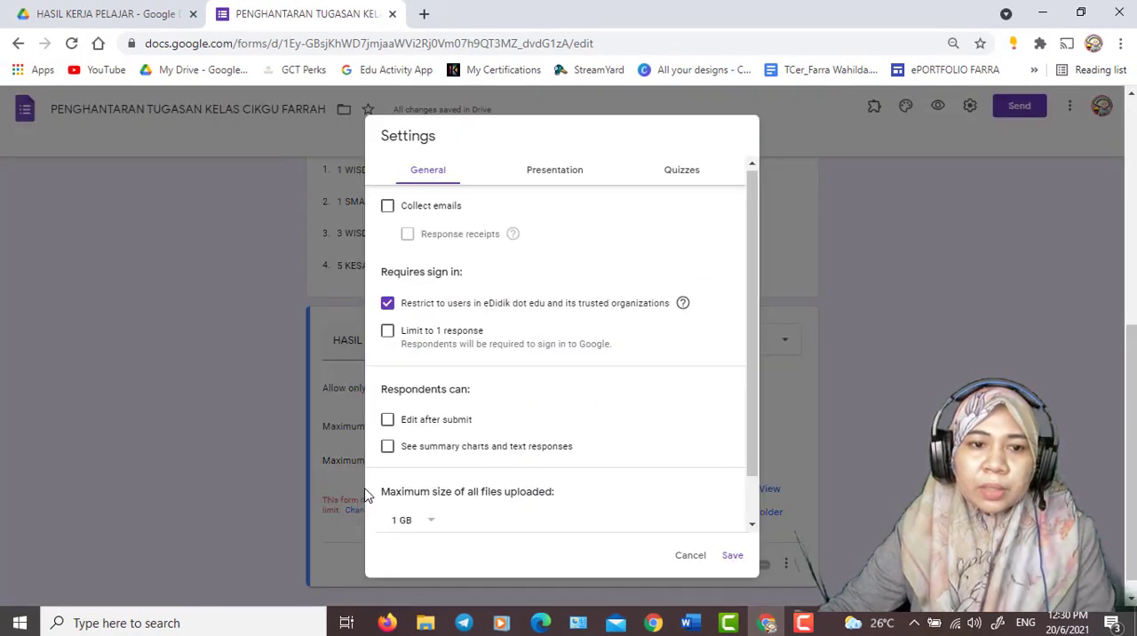
pyautogui.scroll(-1, 367, 496)
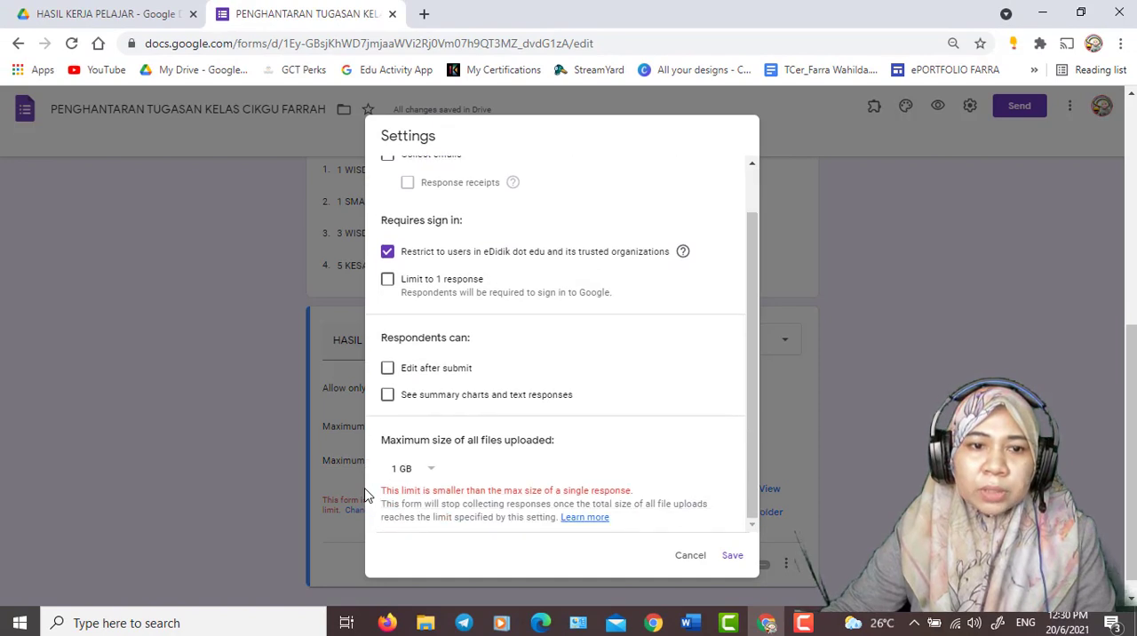
pyautogui.click(431, 476)
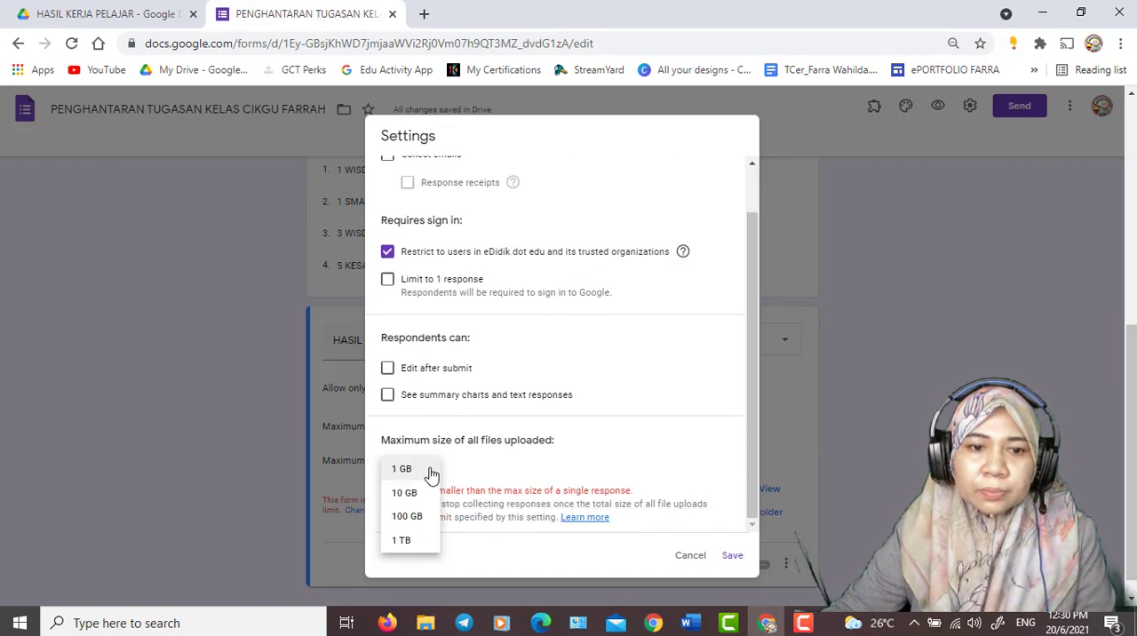
pyautogui.click(404, 541)
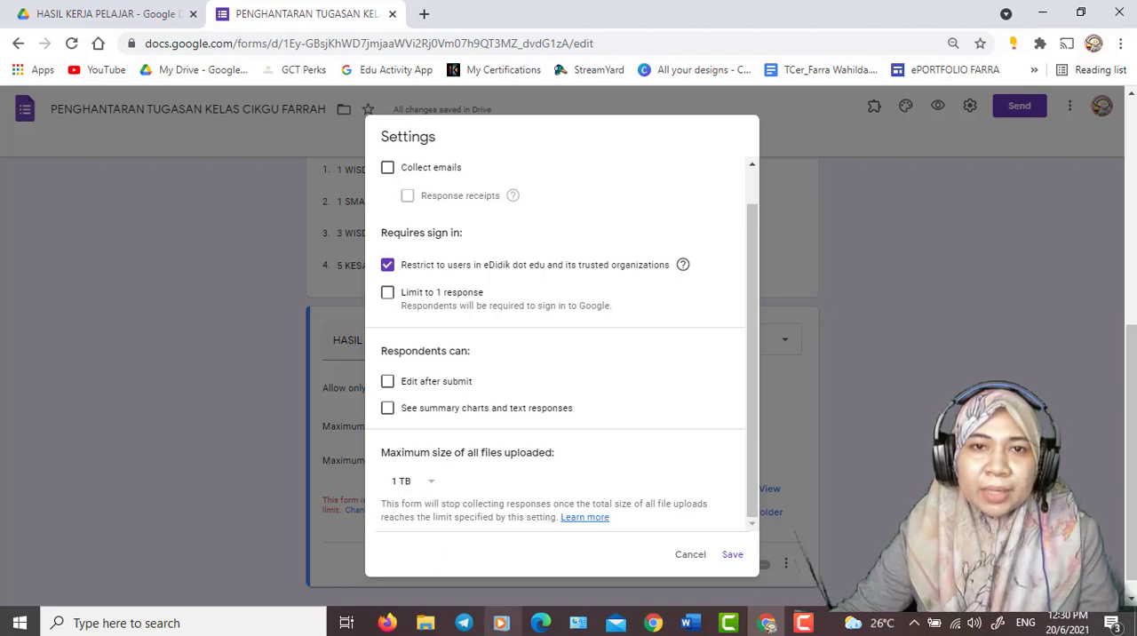
pyautogui.click(733, 556)
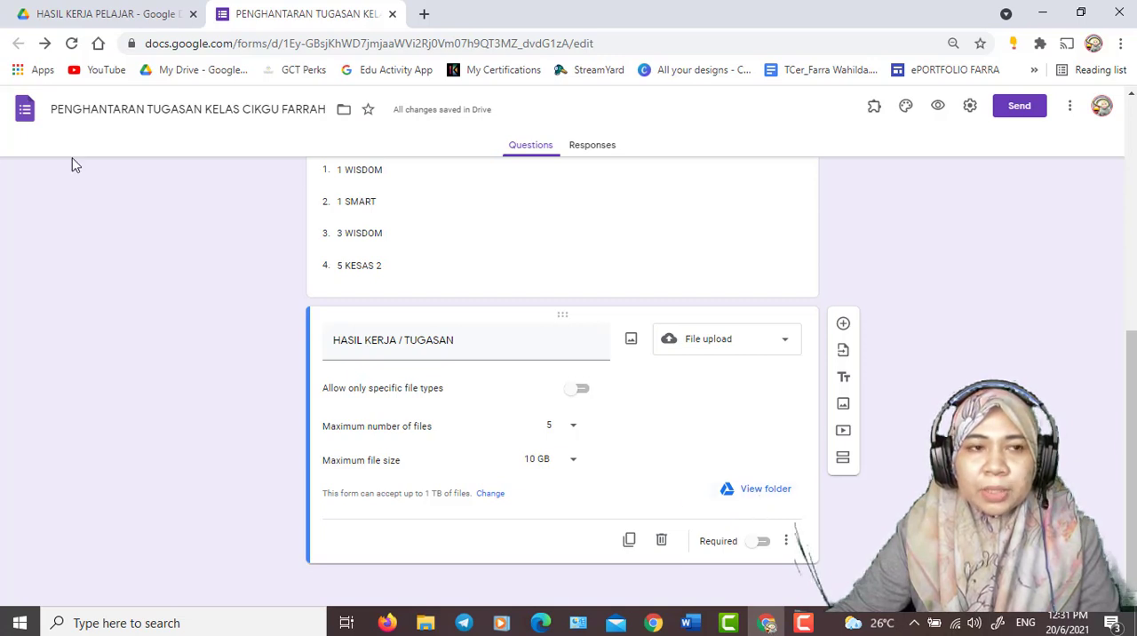
# - Inspect the form's upload folder and its HASIL KERJA / TUGASAN subfolder in Google Drive, and return to the form editor
pyautogui.click(108, 15)
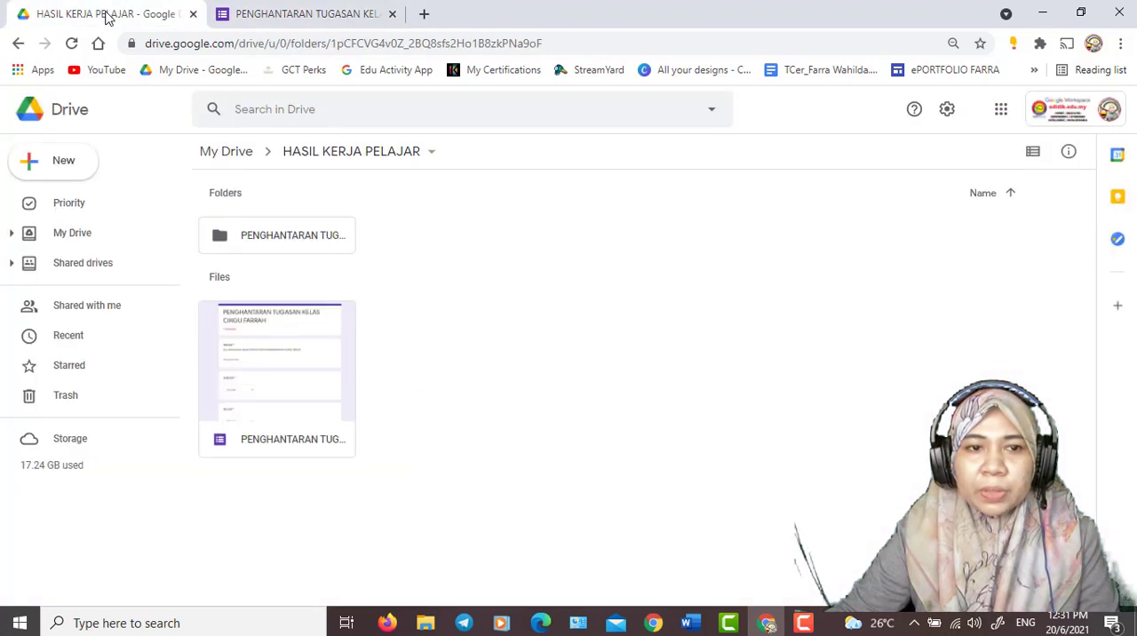
pyautogui.doubleClick(293, 238)
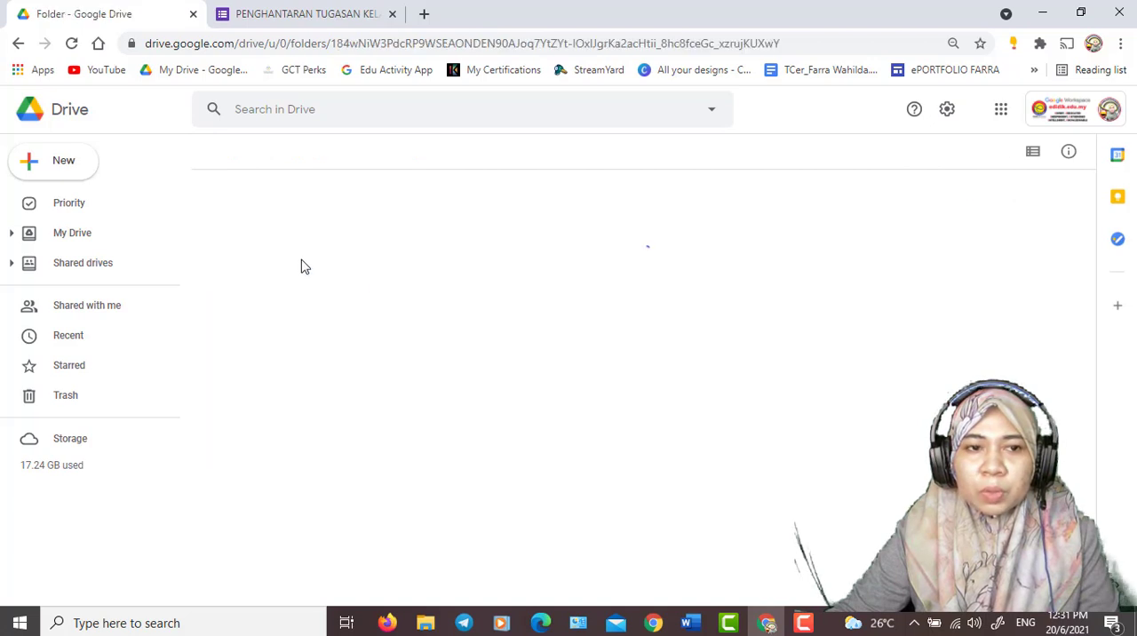
pyautogui.doubleClick(302, 240)
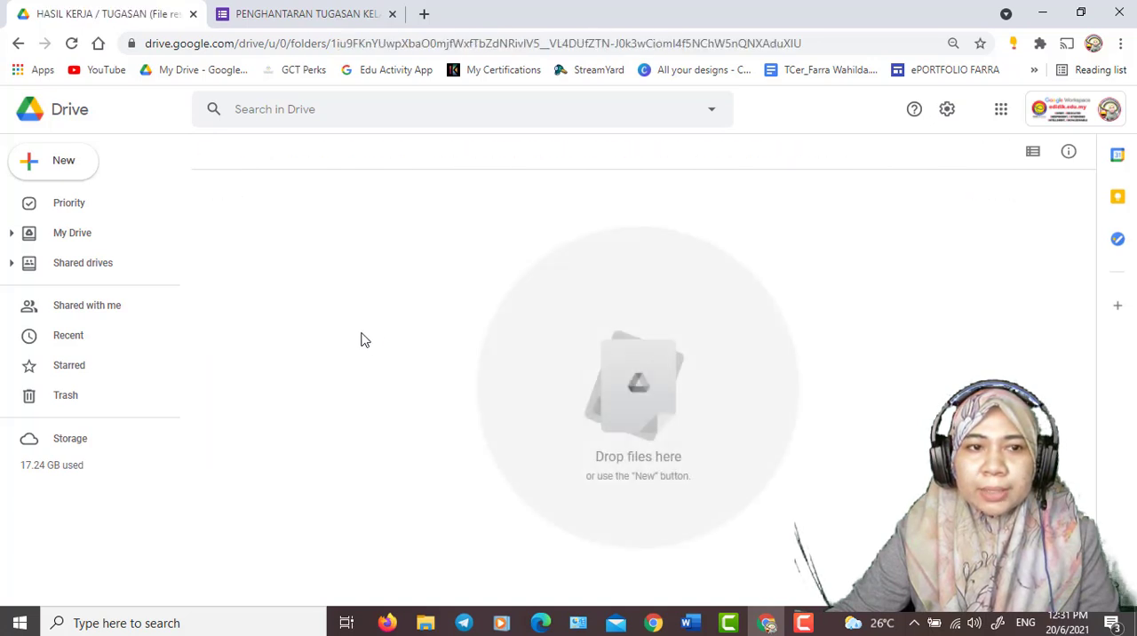
pyautogui.click(310, 159)
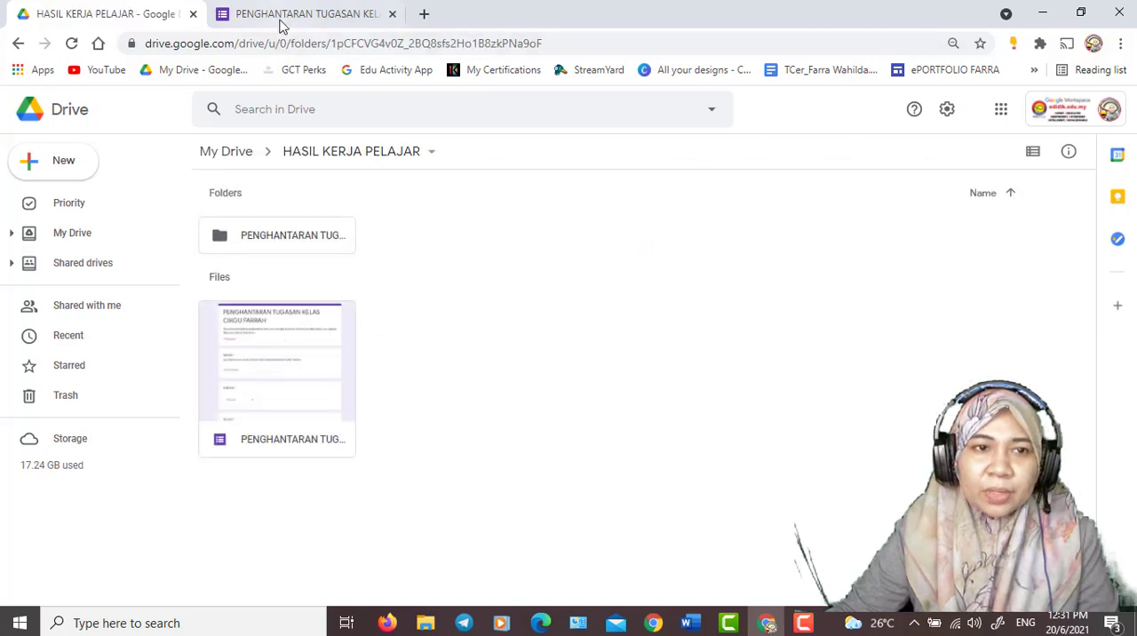
pyautogui.click(242, 14)
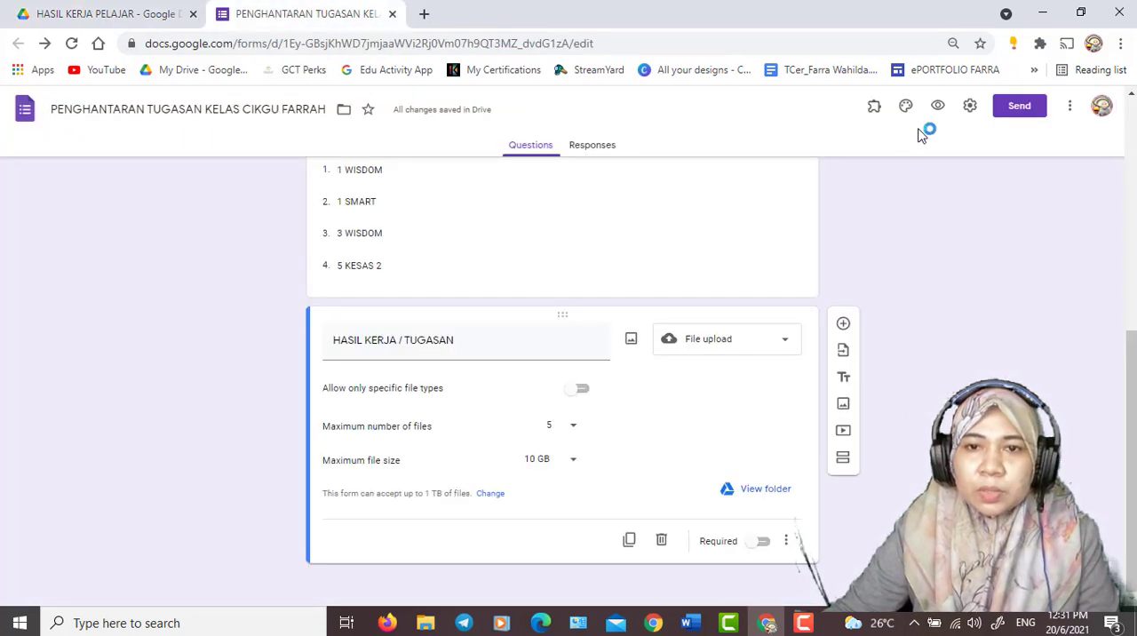
# - Turn on Collect emails, remove the restriction to users in the eDidik dot edu organization, and save the form settings
pyautogui.click(971, 107)
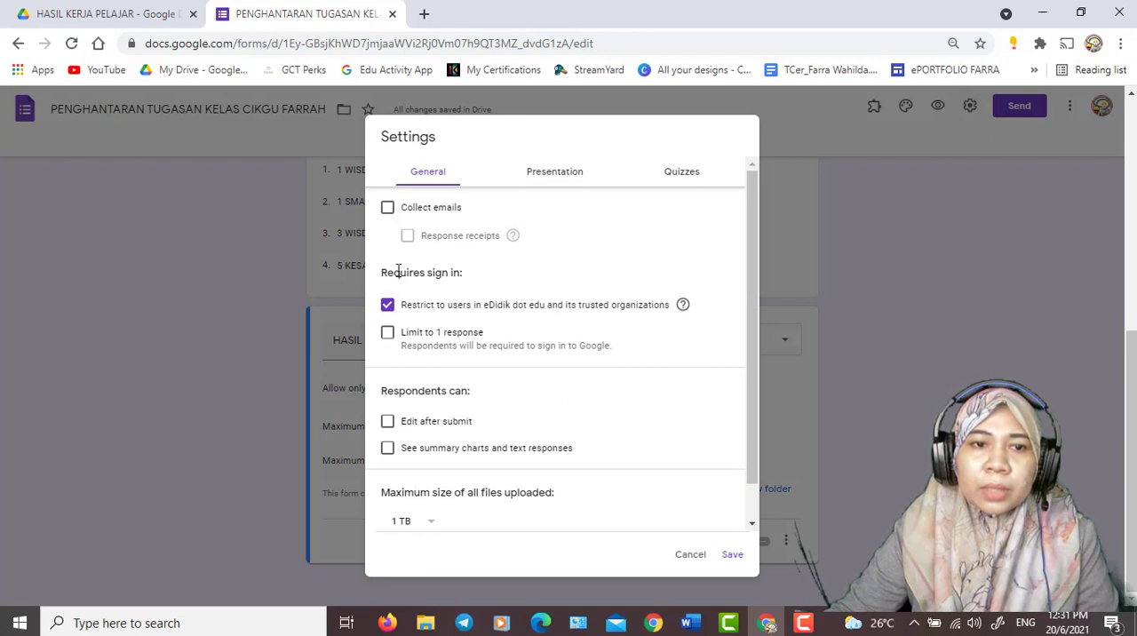
pyautogui.click(388, 212)
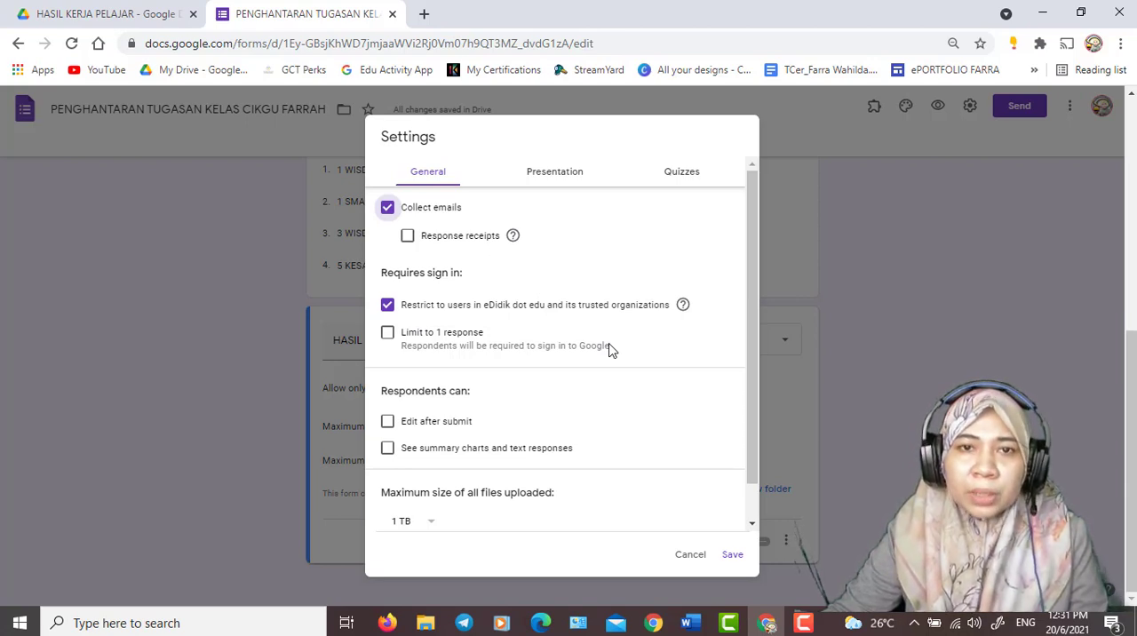
pyautogui.click(388, 306)
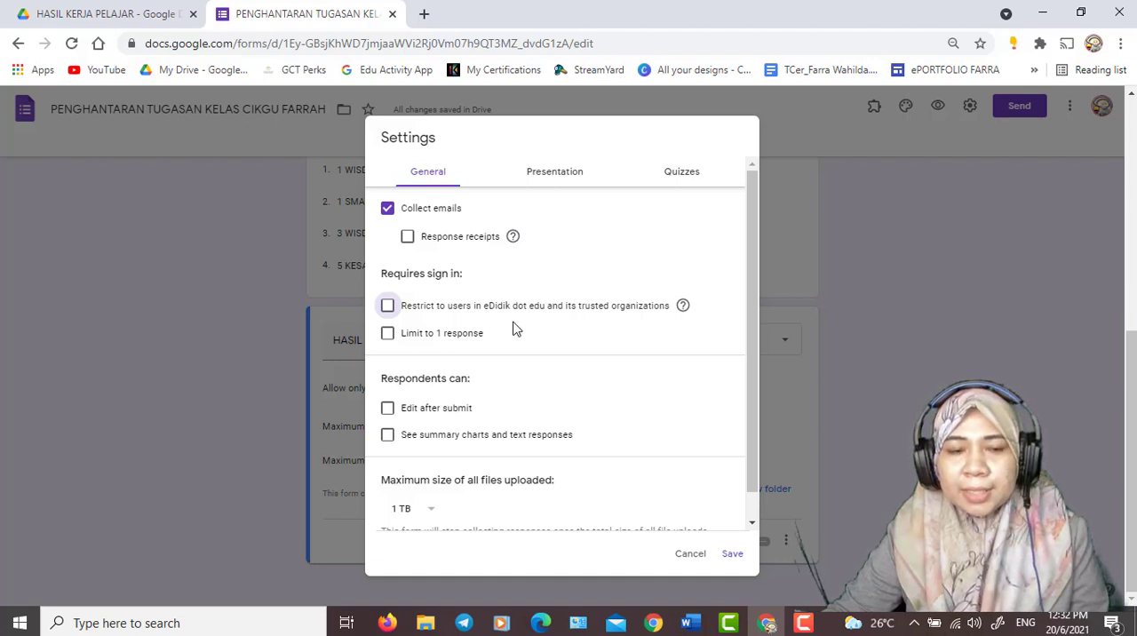
pyautogui.scroll(-1, 469, 434)
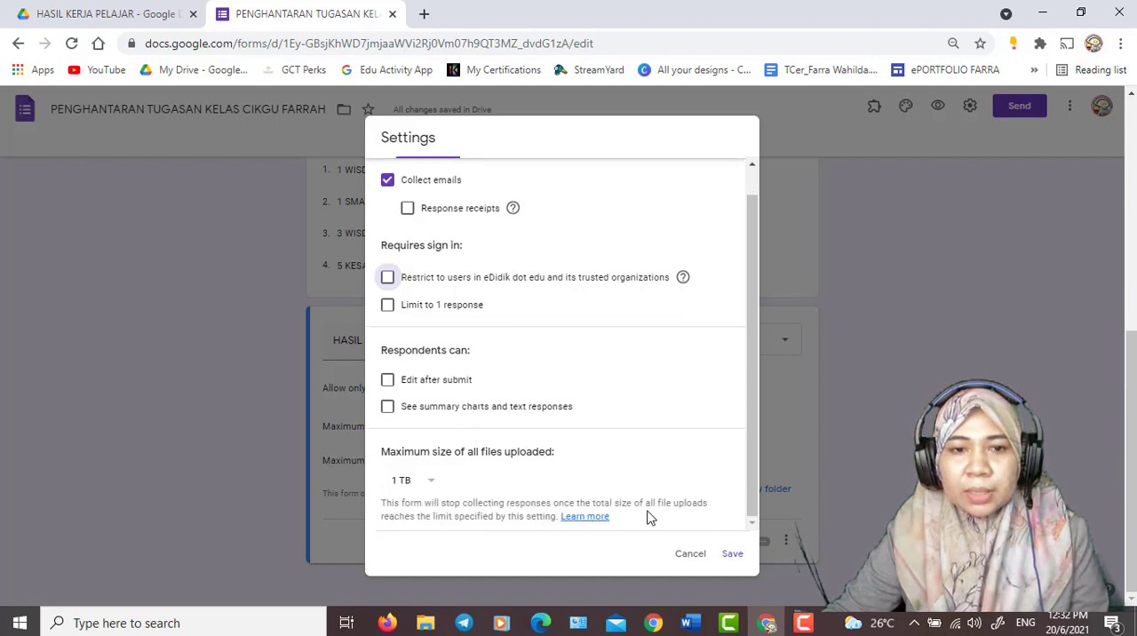
pyautogui.click(730, 560)
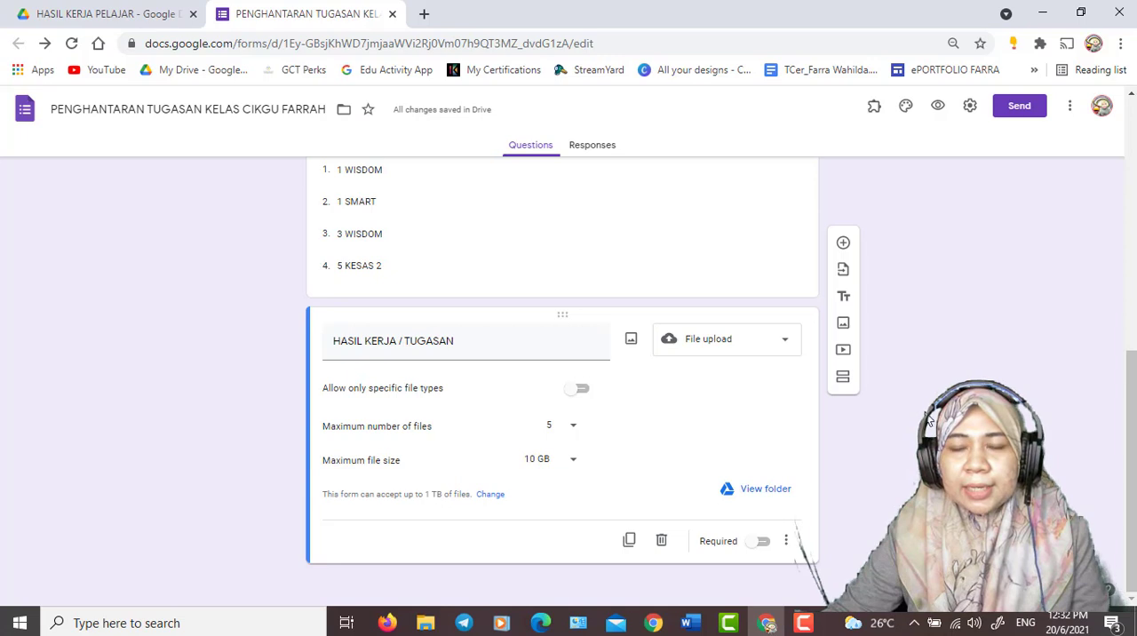
# - Preview the form as a respondent and review its email, NAMA, SUBJEK, KELAS and file upload questions
pyautogui.click(939, 108)
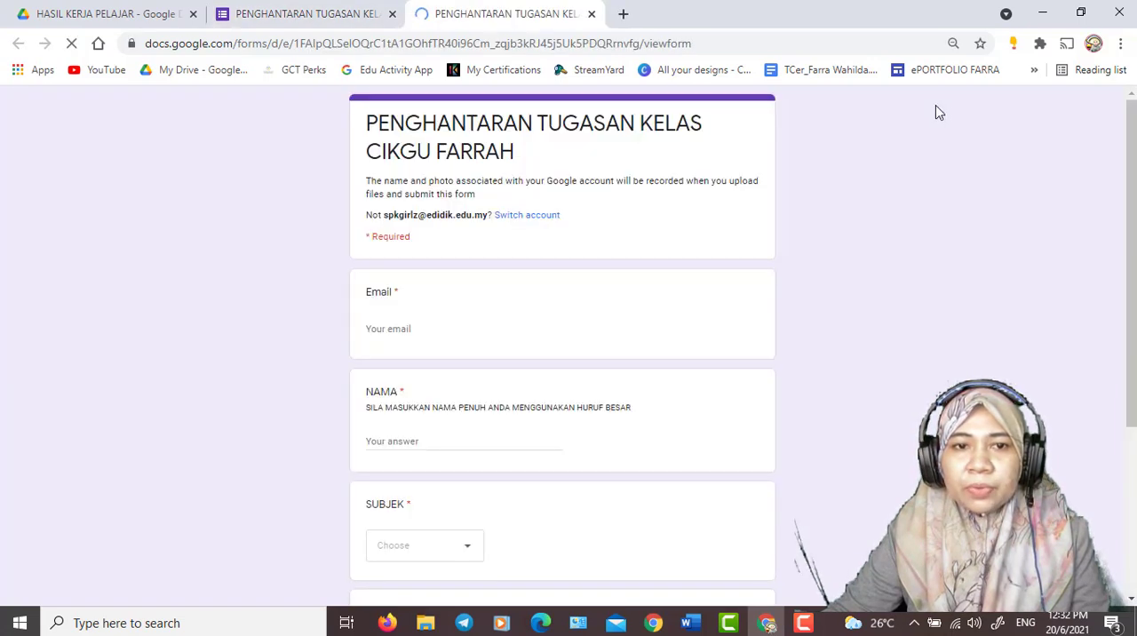
pyautogui.scroll(-4, 405, 292)
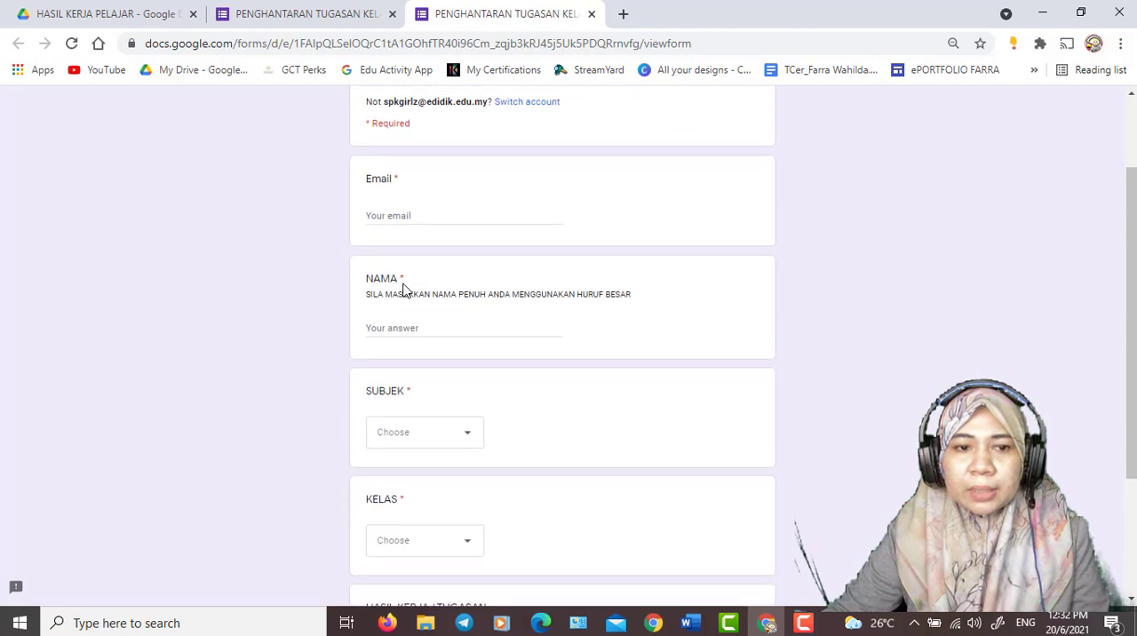
pyautogui.scroll(5, 404, 292)
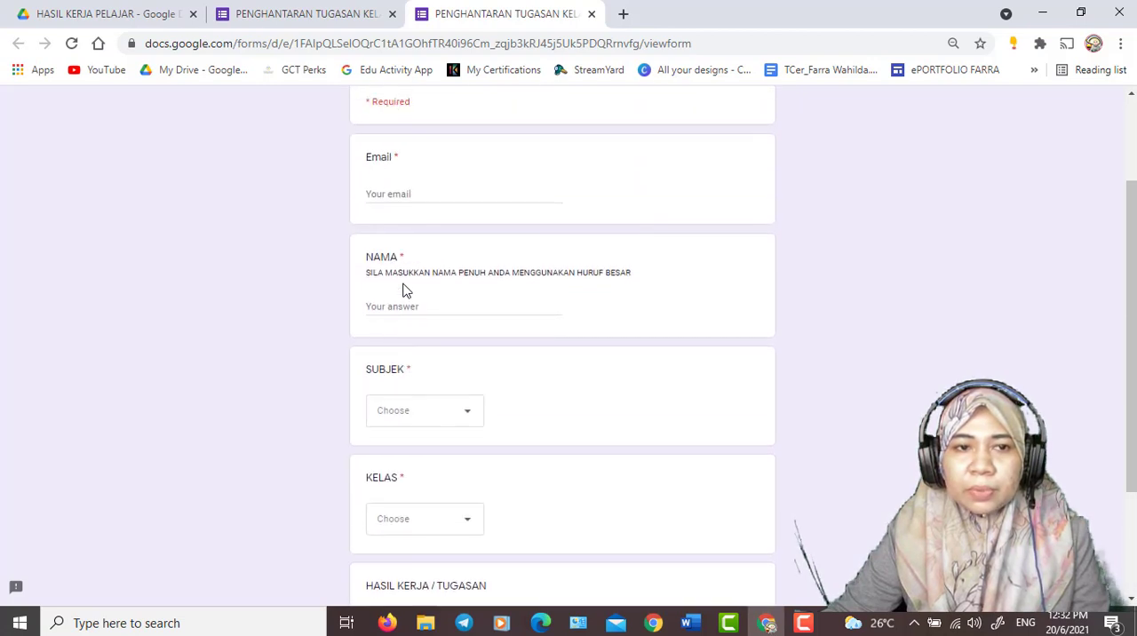
pyautogui.scroll(-3, 404, 292)
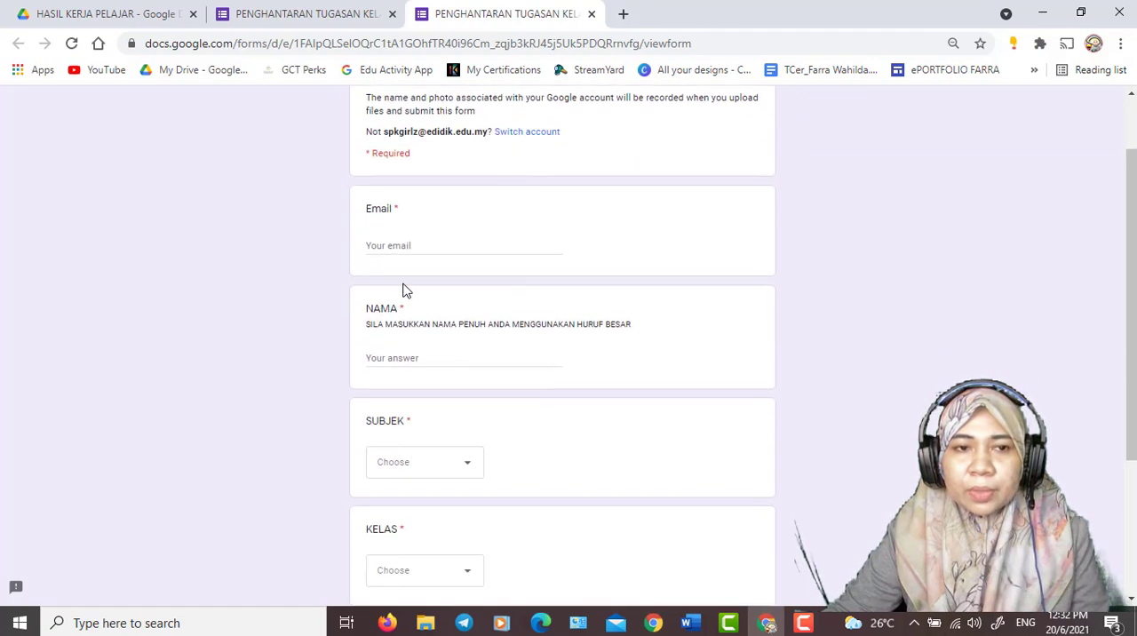
pyautogui.scroll(3, 404, 292)
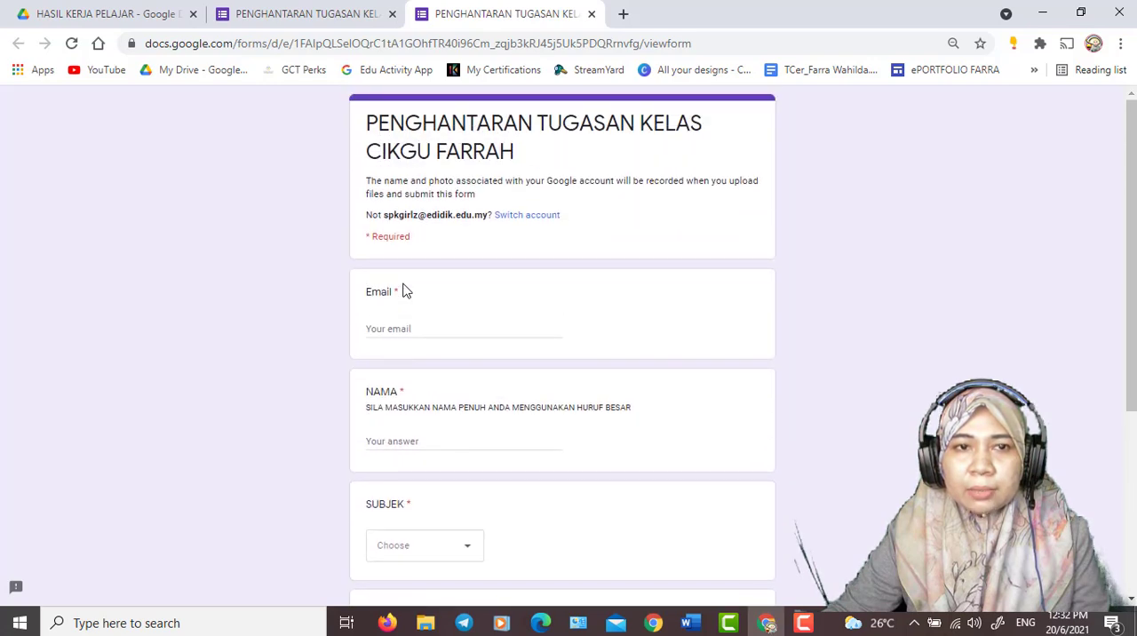
# - Close the form preview and insert the coloured pencils image from the Work and School themes as the form's header
pyautogui.click(592, 15)
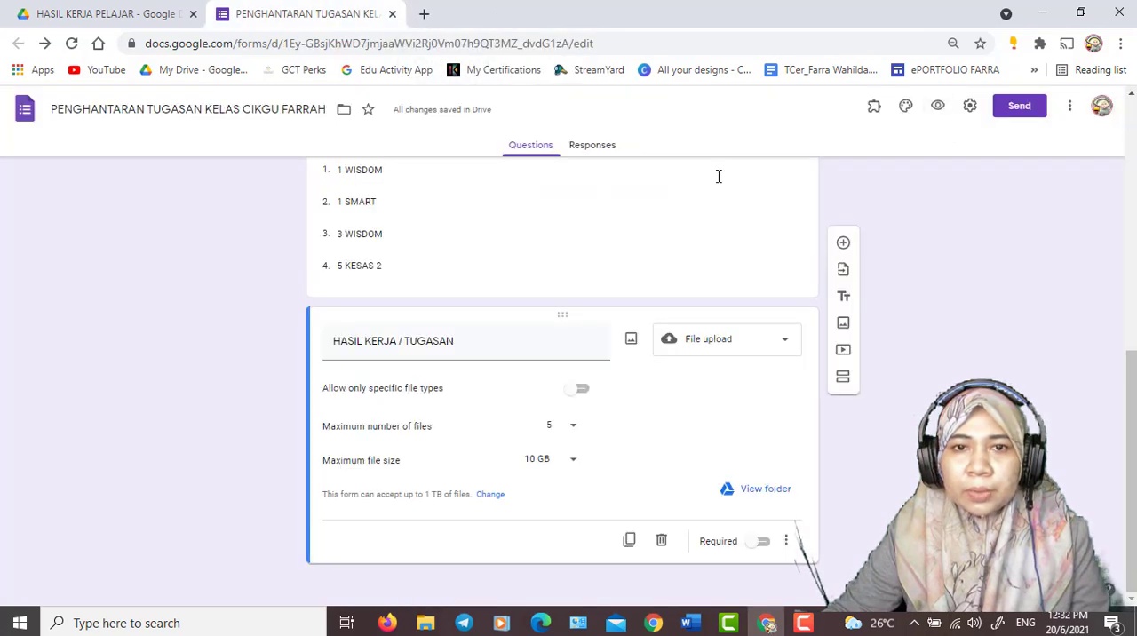
pyautogui.click(905, 106)
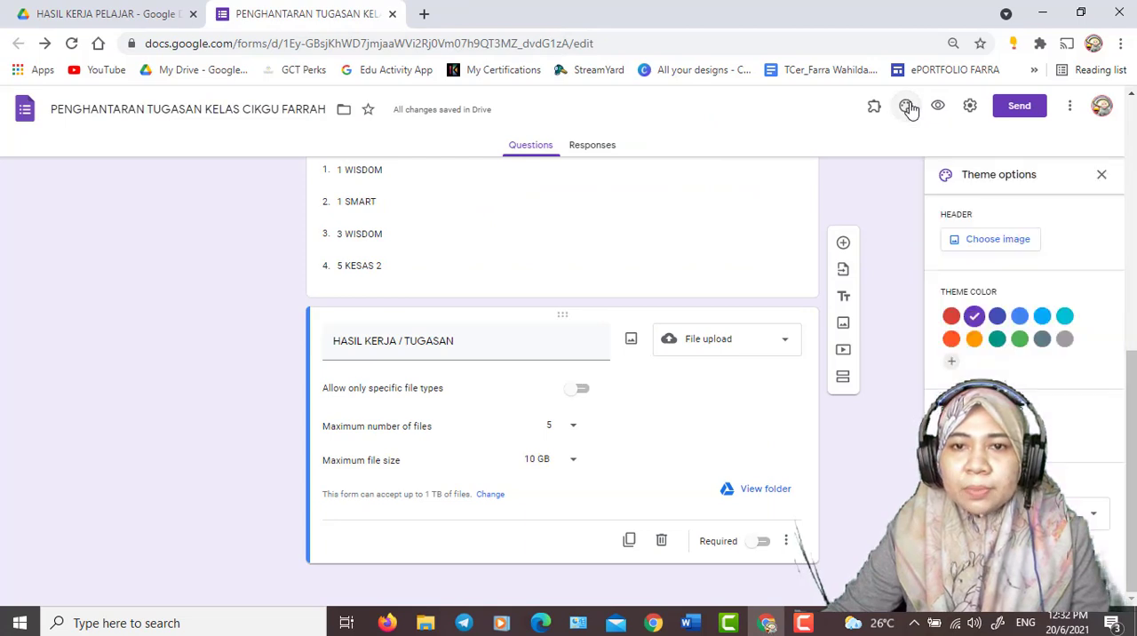
pyautogui.click(998, 242)
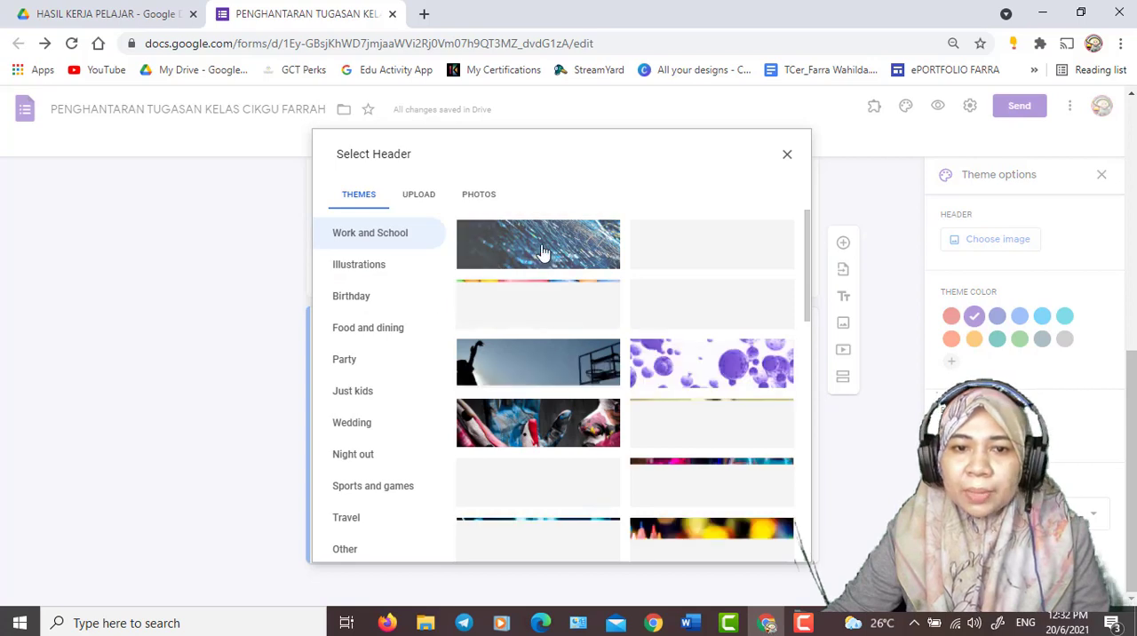
pyautogui.scroll(-1, 550, 375)
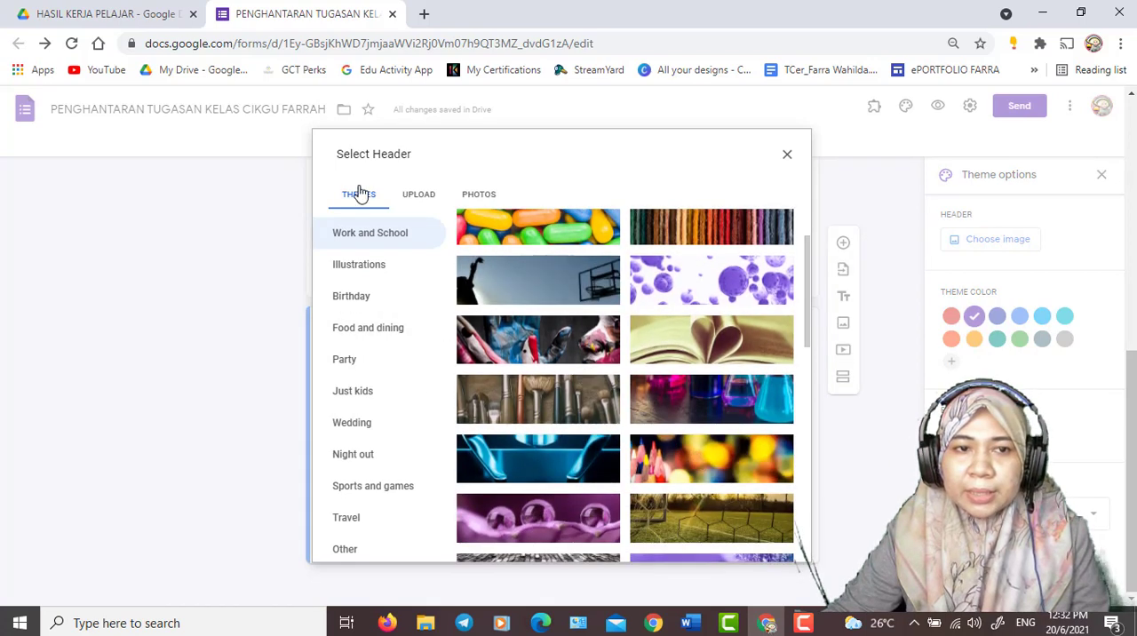
pyautogui.click(702, 444)
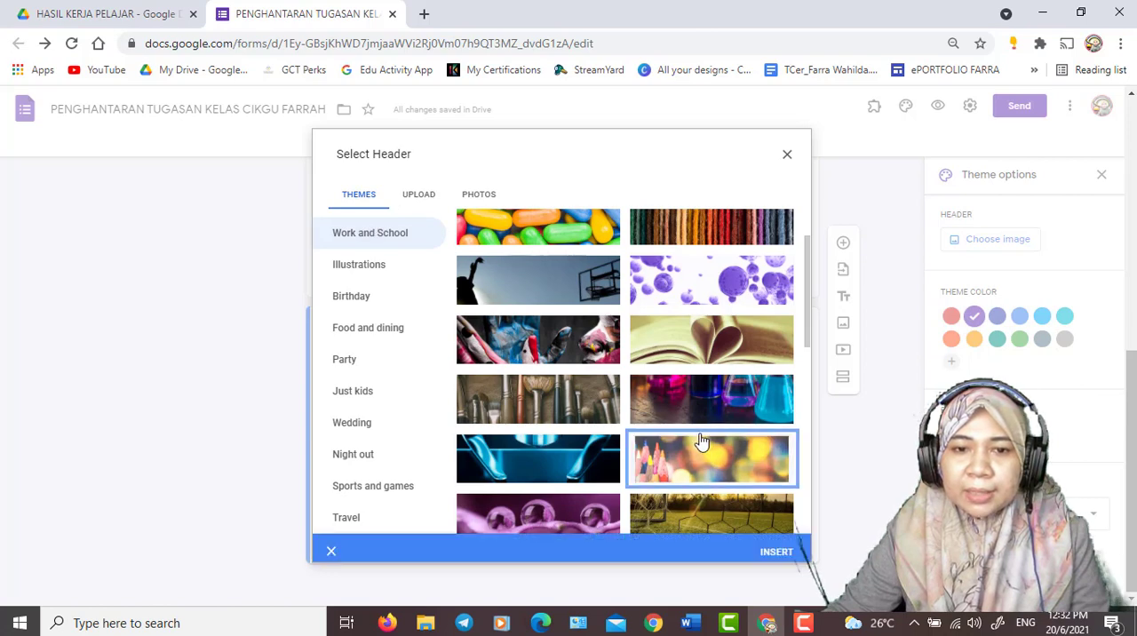
pyautogui.click(777, 544)
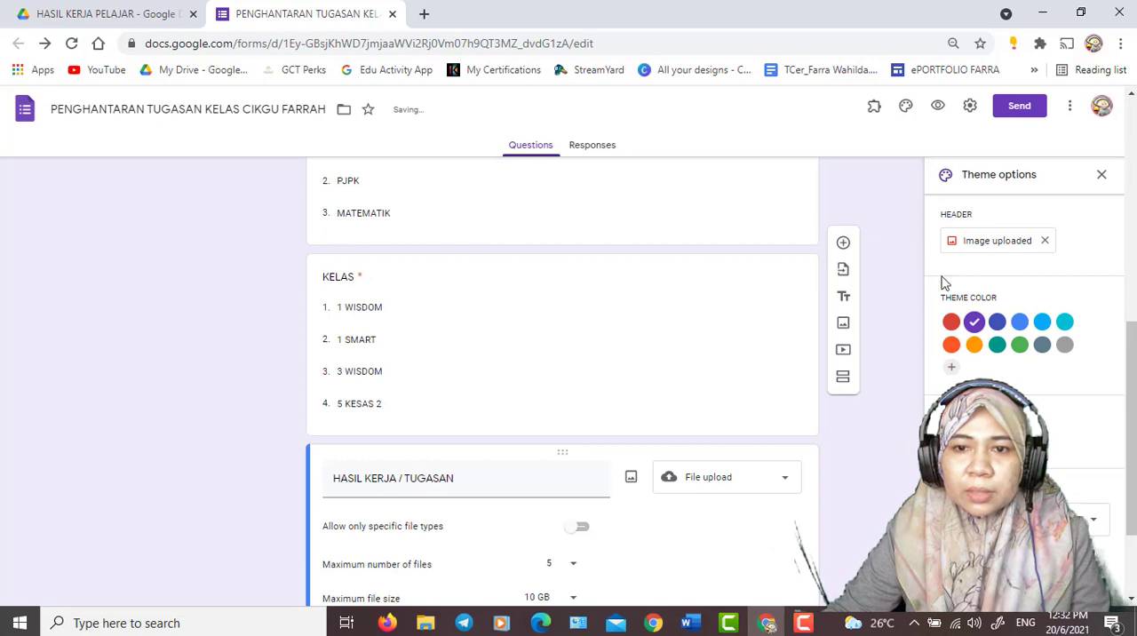
# - Change the form's theme color to the dark blue swatch and close the theme options
pyautogui.click(997, 331)
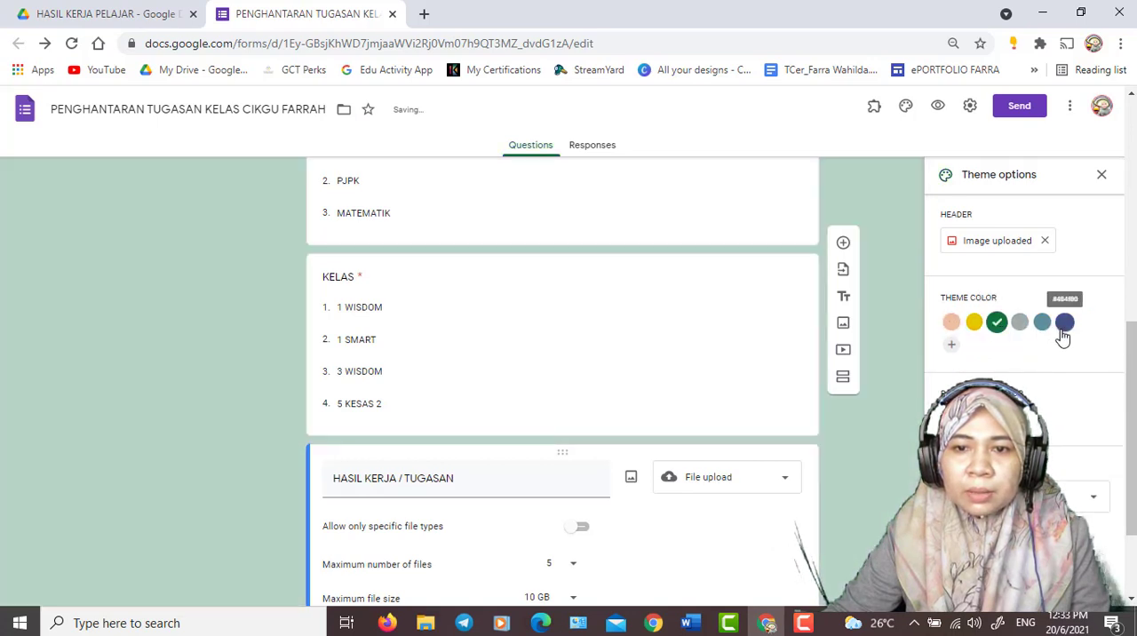
pyautogui.click(1064, 324)
pyautogui.scroll(10, 891, 391)
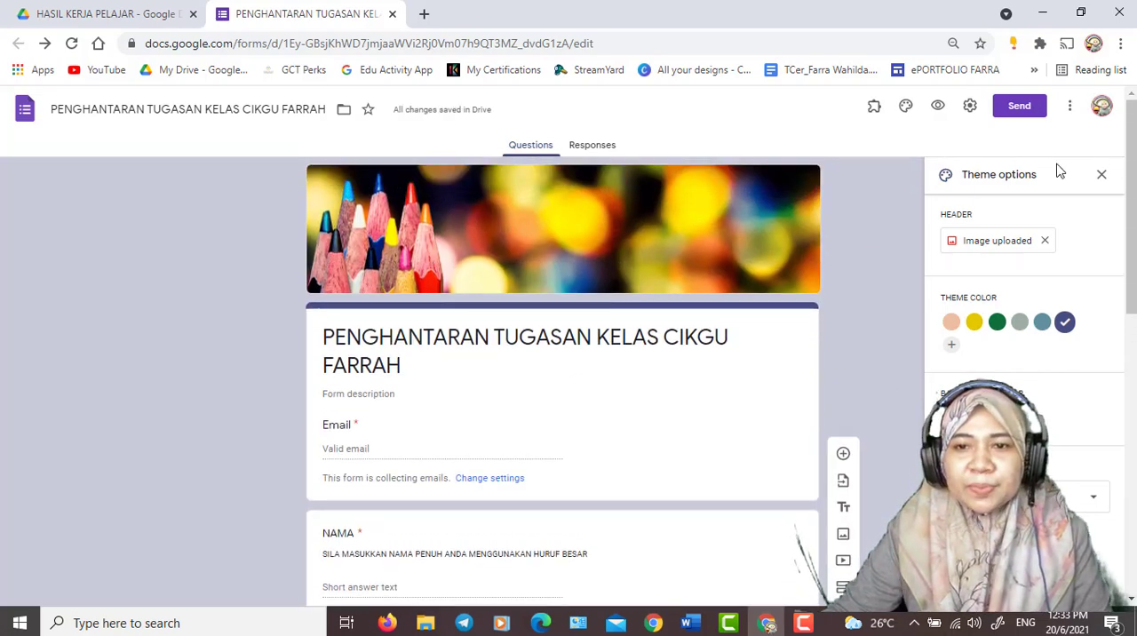
pyautogui.click(1101, 176)
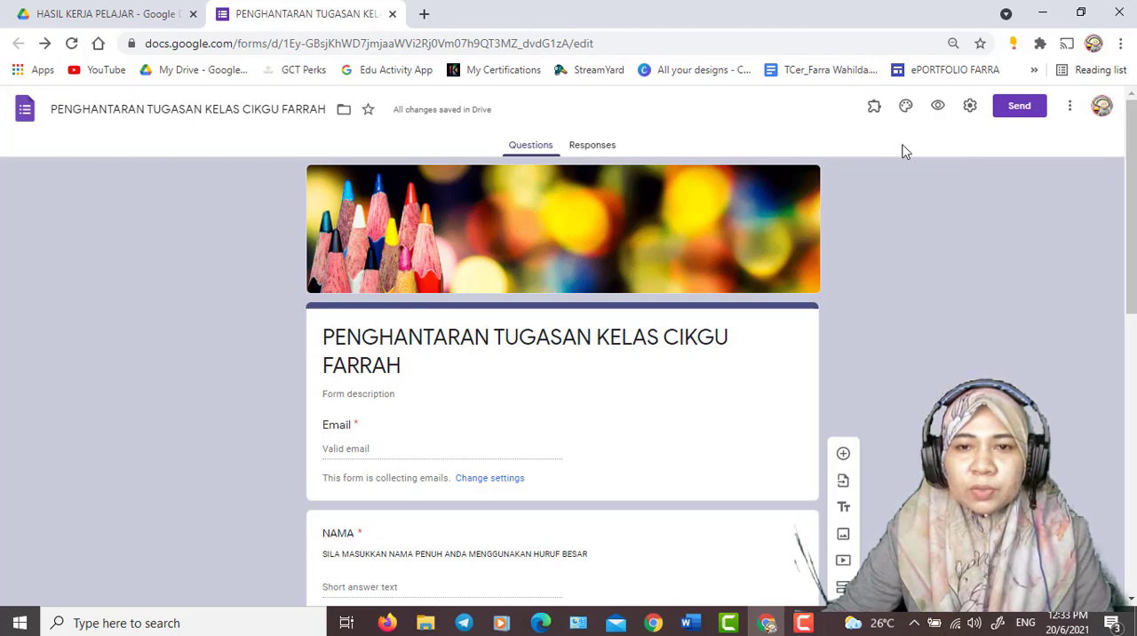
# - Preview the themed form as a respondent, review its header and questions, and return to the form editor
pyautogui.click(938, 108)
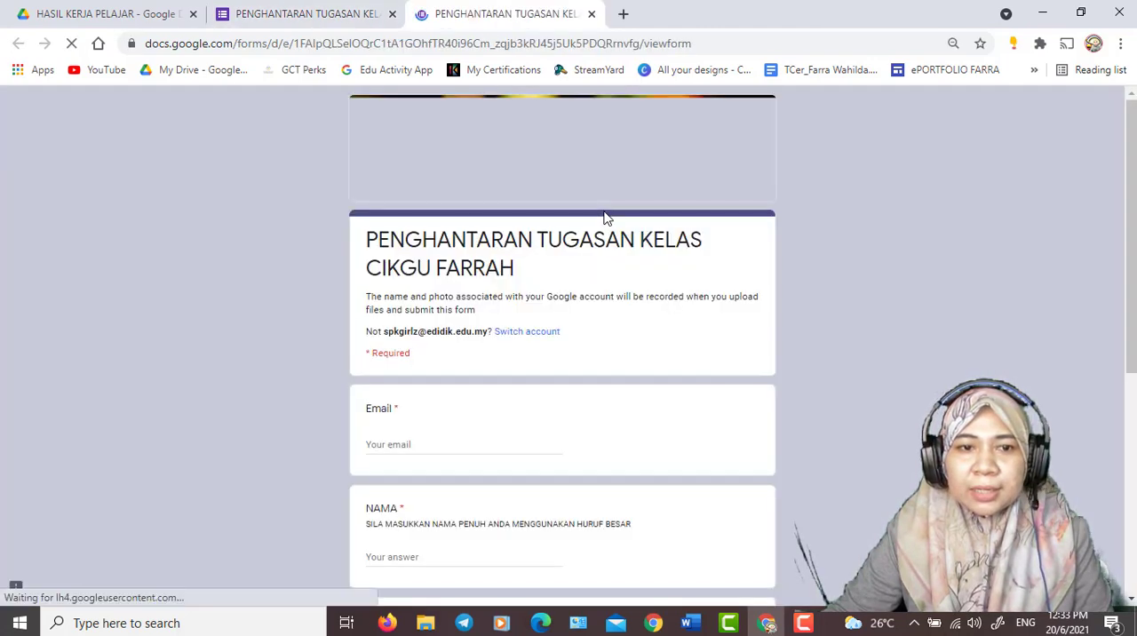
pyautogui.scroll(-4, 816, 249)
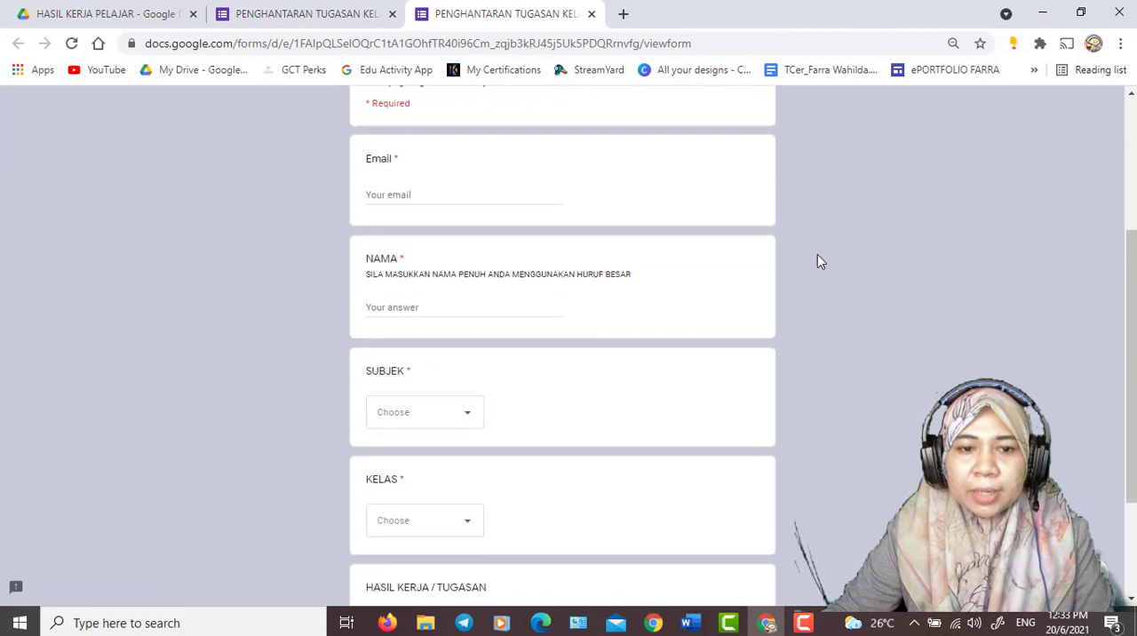
pyautogui.scroll(-1, 818, 254)
pyautogui.scroll(5, 819, 254)
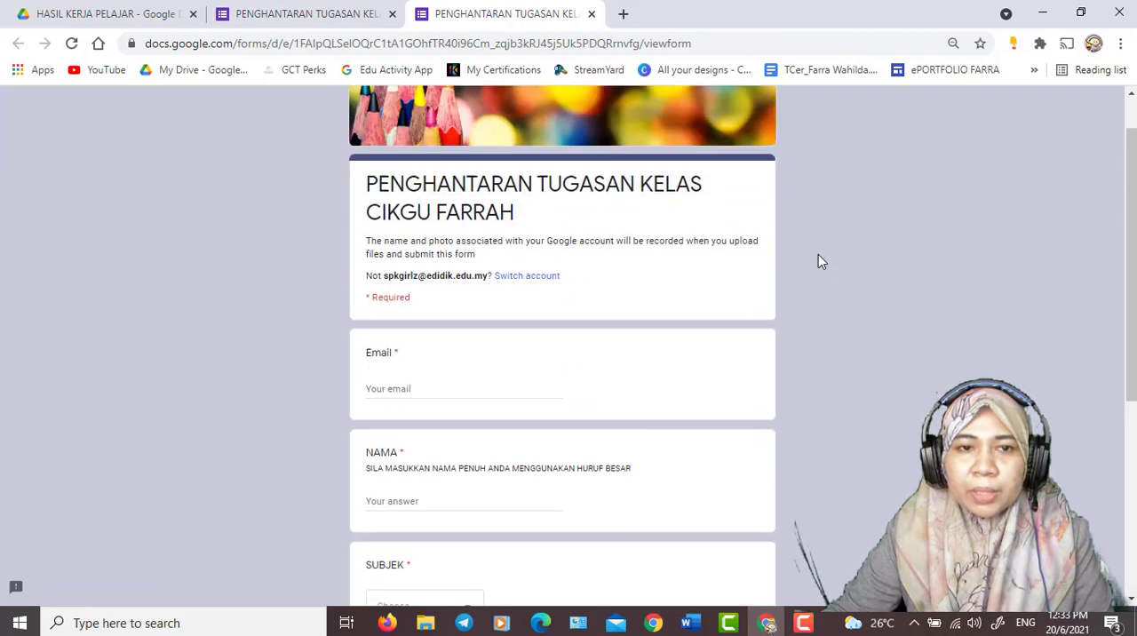
pyautogui.click(311, 15)
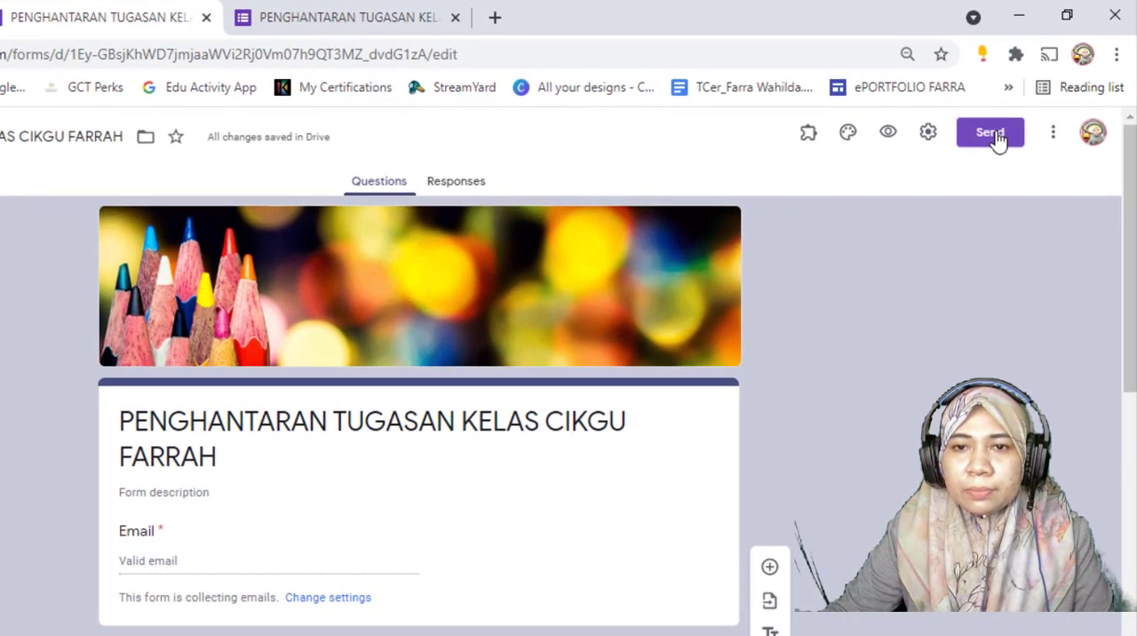
# - Generate the form's shortened share link, copy it, and close the send dialog
pyautogui.click(990, 134)
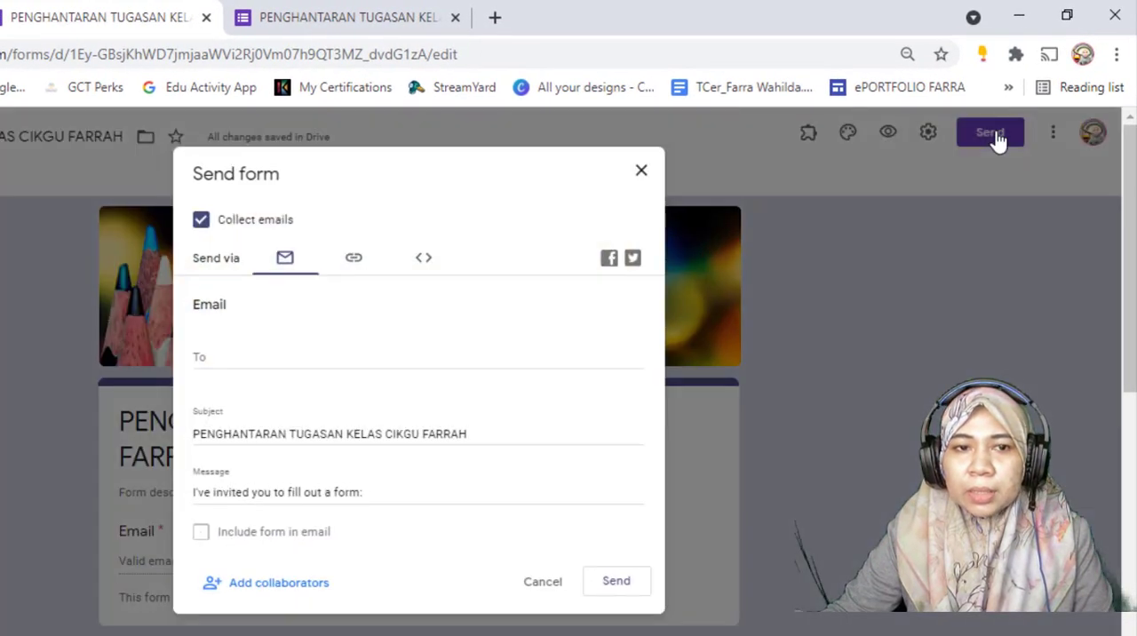
pyautogui.click(356, 267)
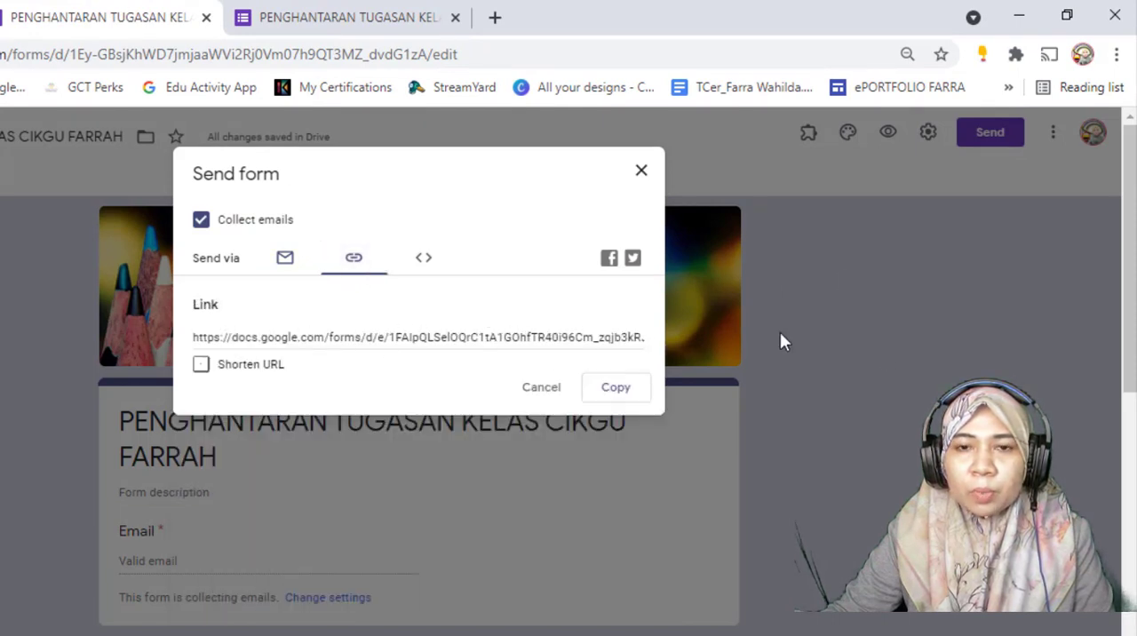
pyautogui.click(201, 365)
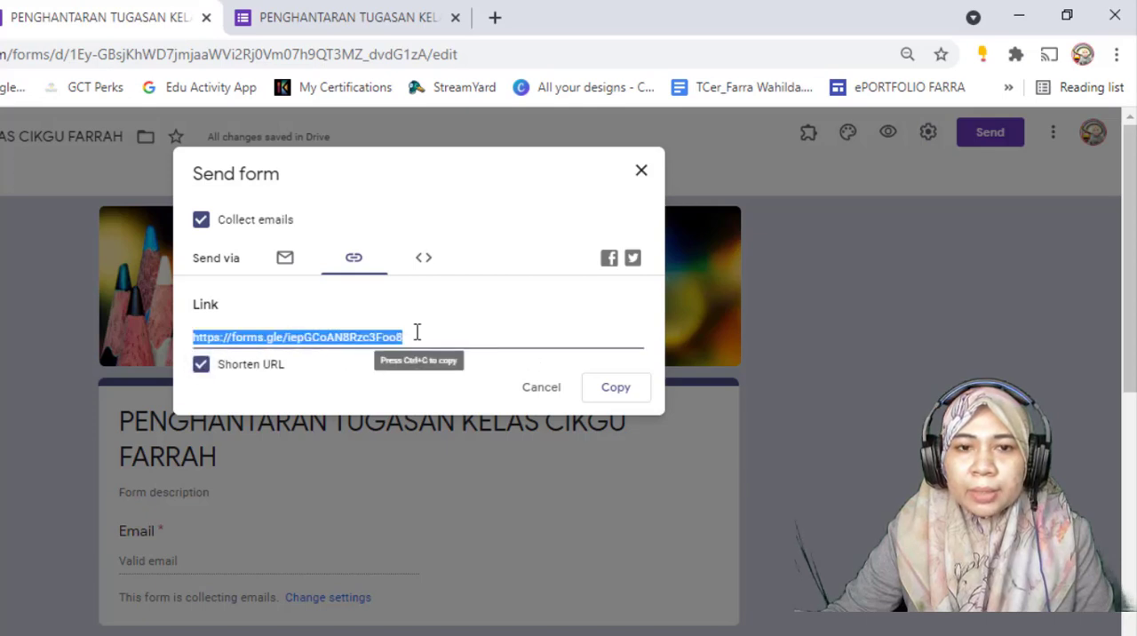
pyautogui.click(618, 393)
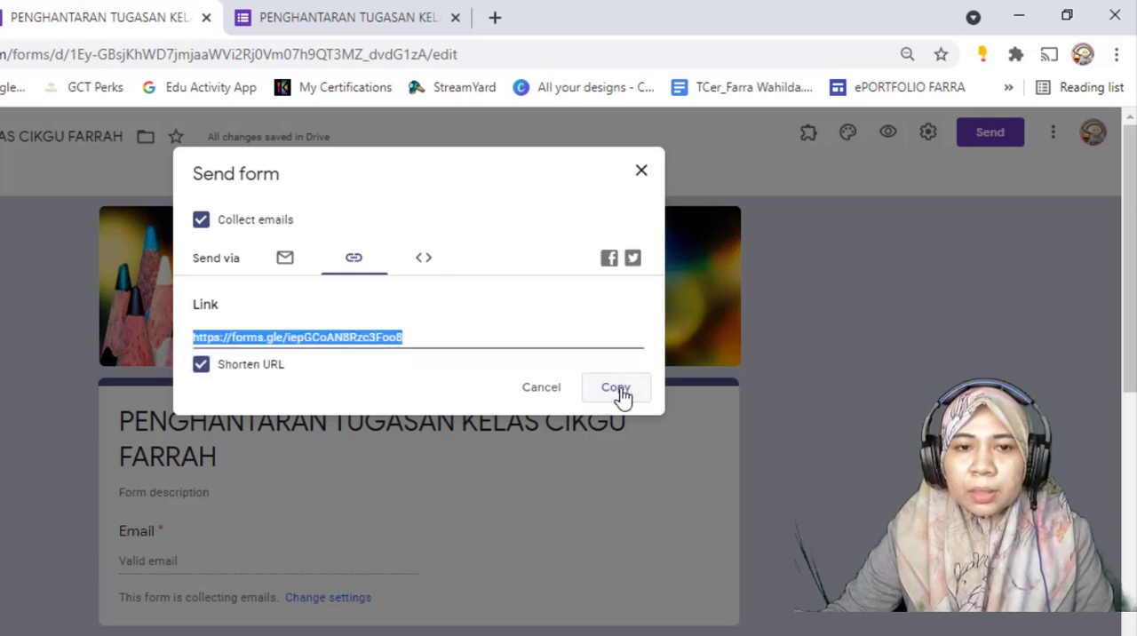
pyautogui.click(640, 172)
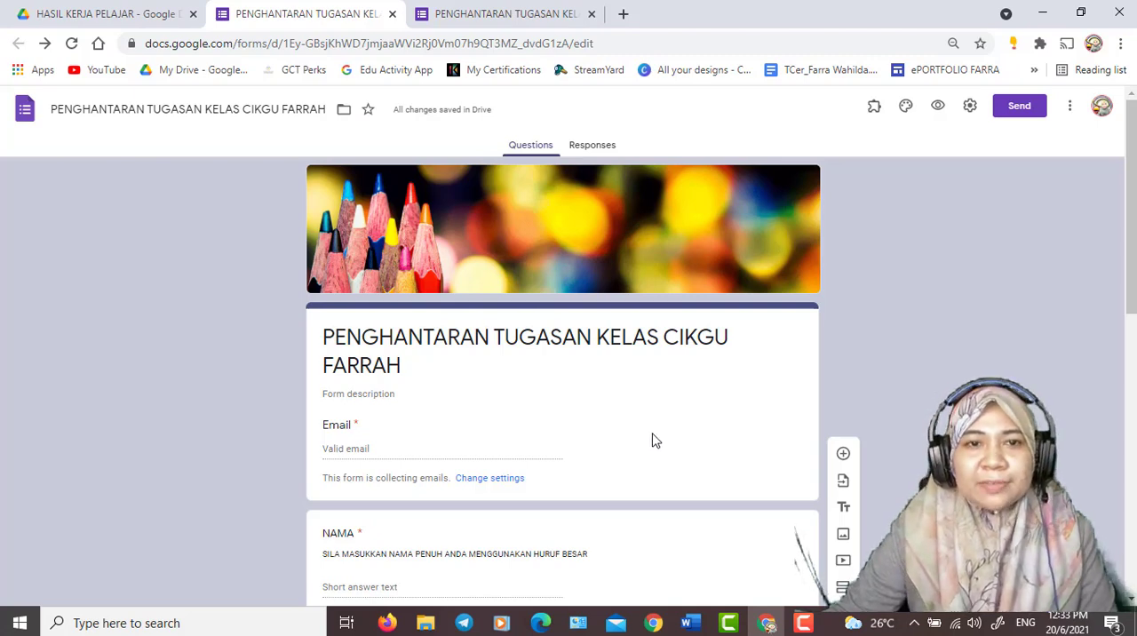
# - Shrink the editor window and open the copied short form link in a second Chrome profile that acts as the student
pyautogui.click(1080, 12)
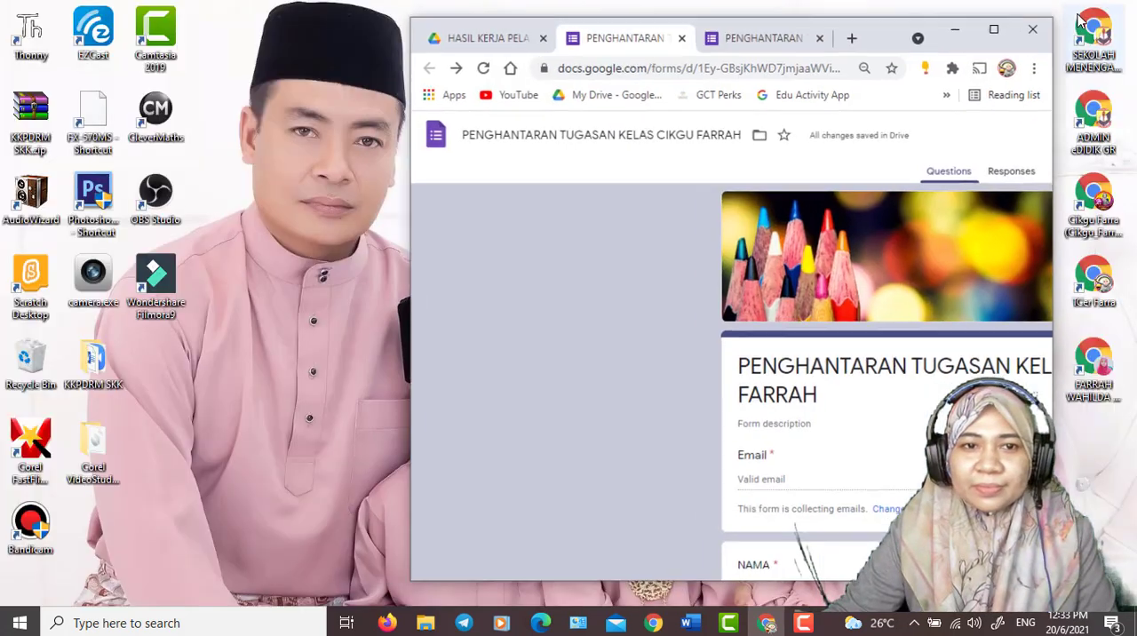
pyautogui.moveTo(884, 46); pyautogui.dragTo(498, 37)
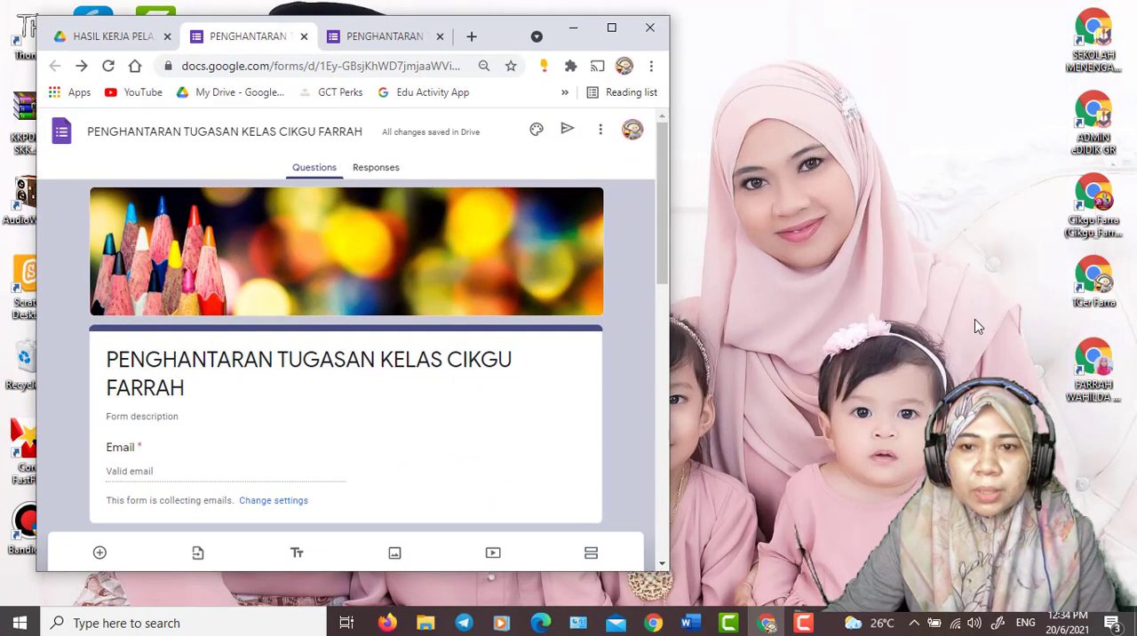
pyautogui.doubleClick(1093, 202)
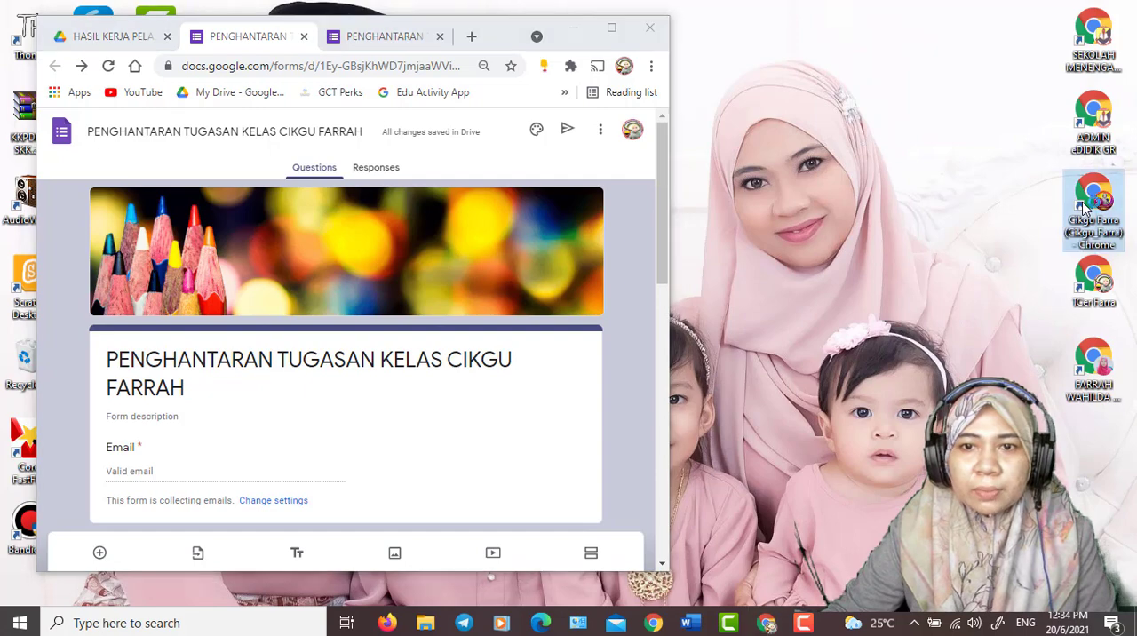
pyautogui.moveTo(487, 48); pyautogui.dragTo(1014, 91)
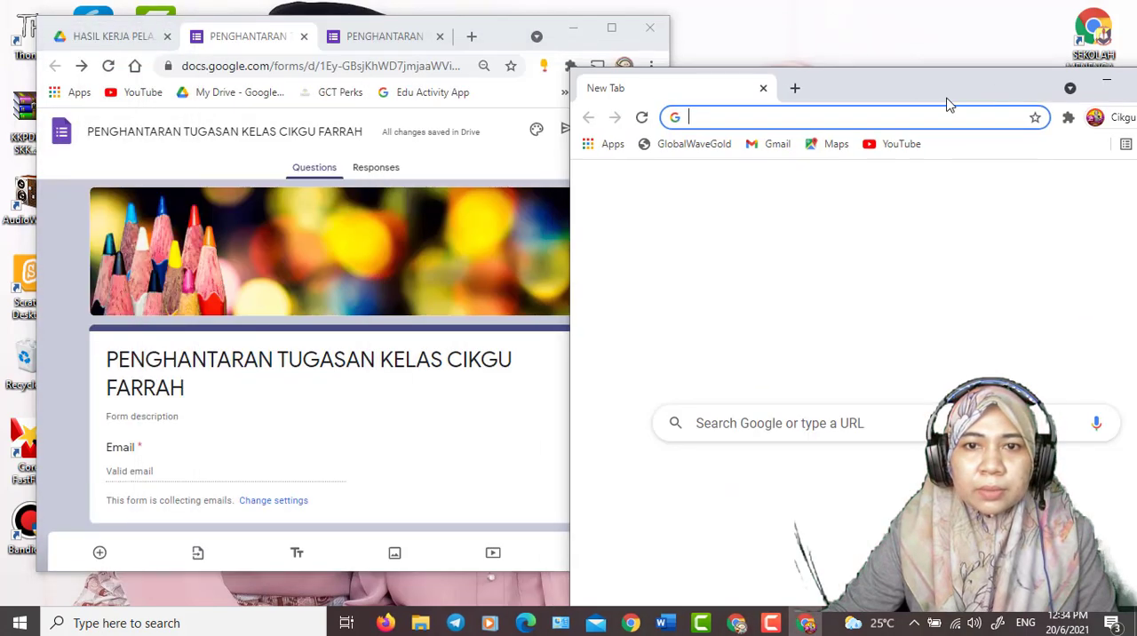
pyautogui.click(909, 113)
pyautogui.hotkey('ctrl', 'v')
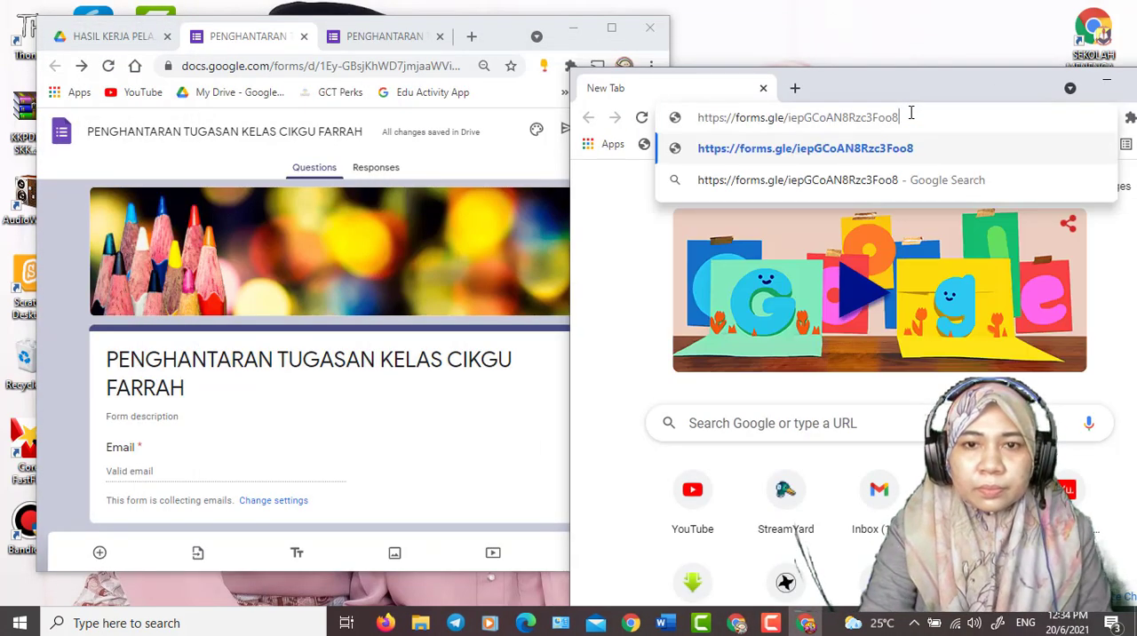
pyautogui.press('Return')
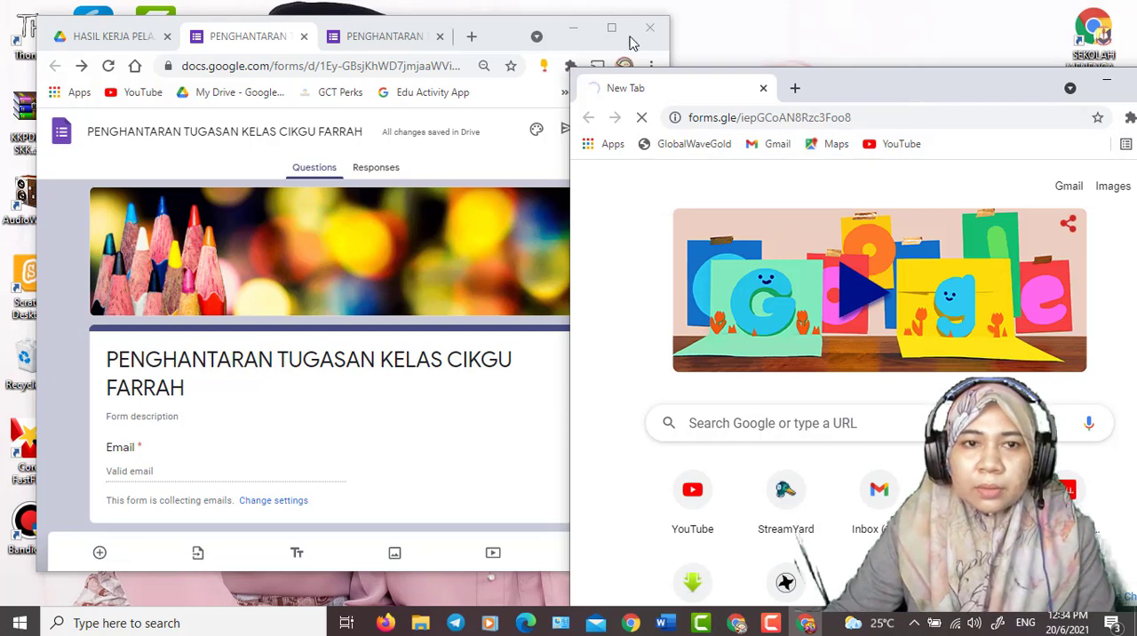
# - Arrange the teacher's form editor and the narrowed student form window side by side on the desktop
pyautogui.moveTo(510, 38); pyautogui.dragTo(457, 30)
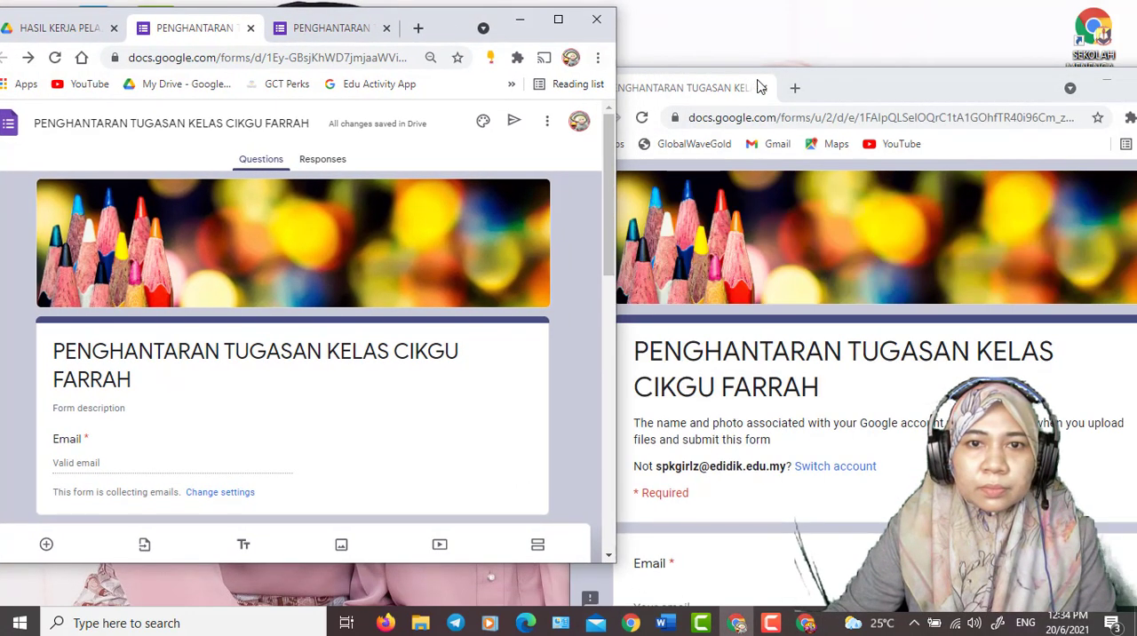
pyautogui.moveTo(757, 87); pyautogui.dragTo(734, 36)
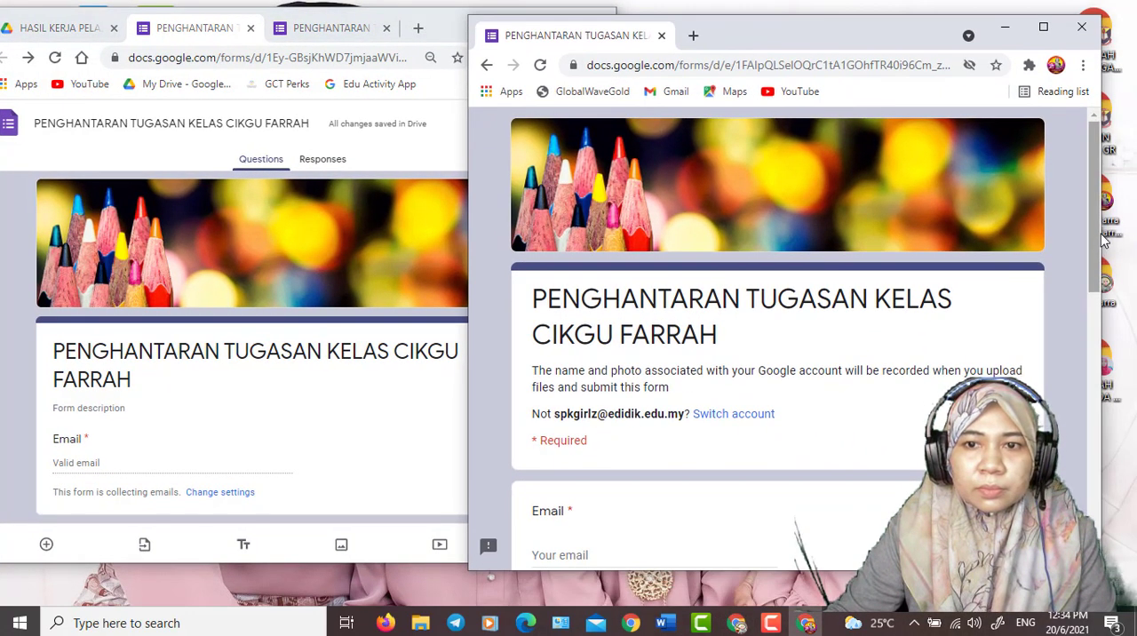
pyautogui.moveTo(1102, 238); pyautogui.dragTo(1031, 238)
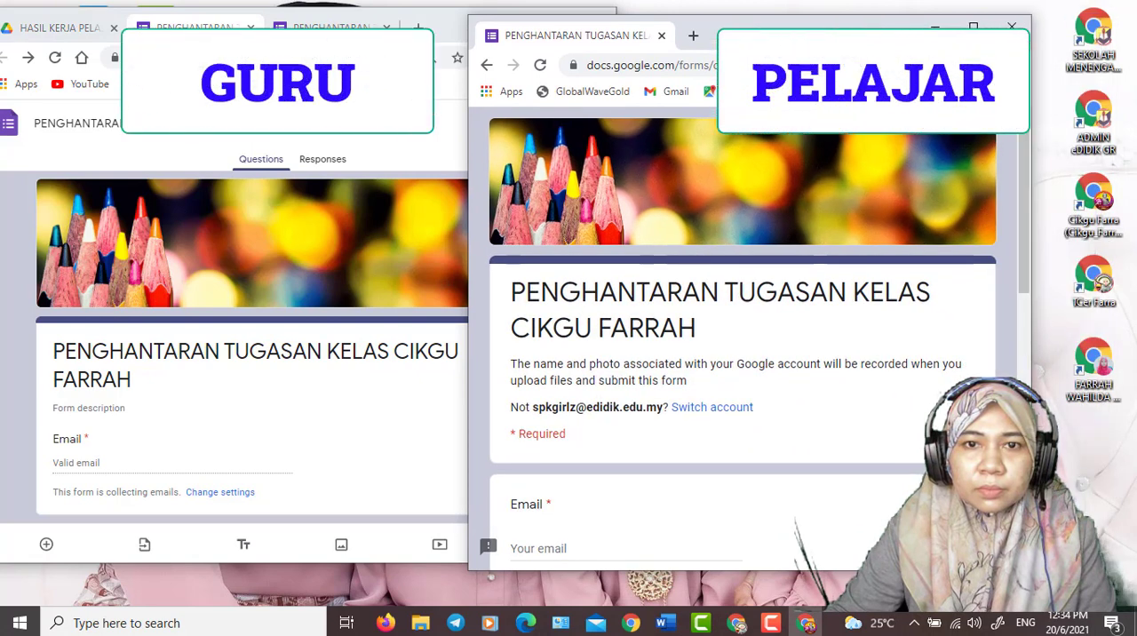
pyautogui.moveTo(791, 37); pyautogui.dragTo(898, 30)
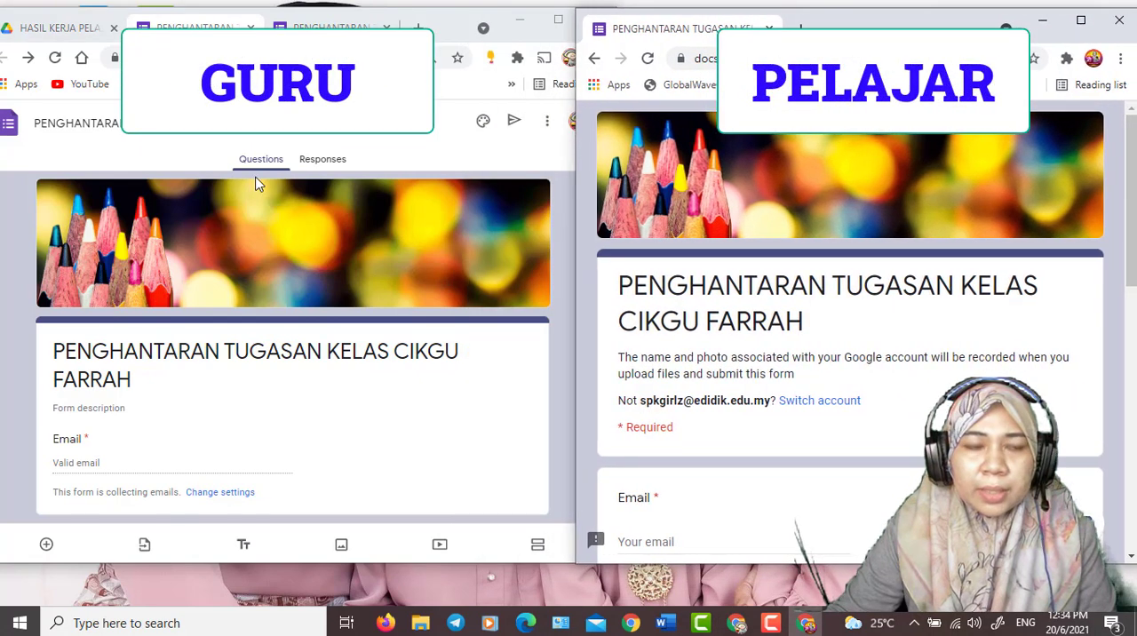
# - Fill in the Email question of the student's form with the student's email address
pyautogui.scroll(-9, 249, 376)
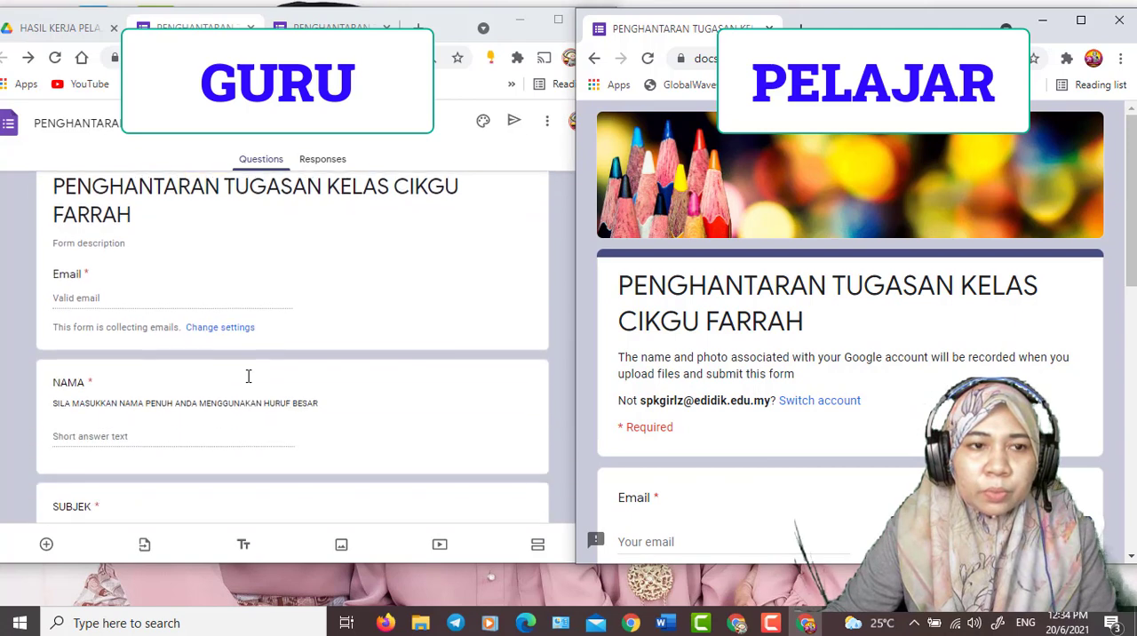
pyautogui.scroll(5, 249, 376)
pyautogui.scroll(5, 248, 376)
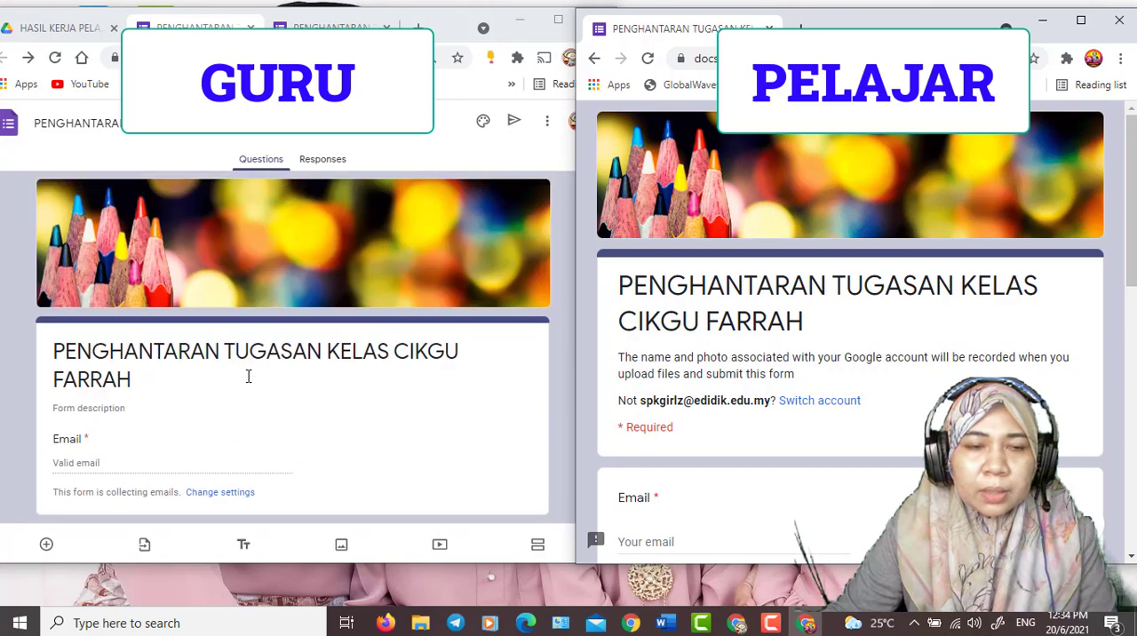
pyautogui.scroll(-6, 875, 300)
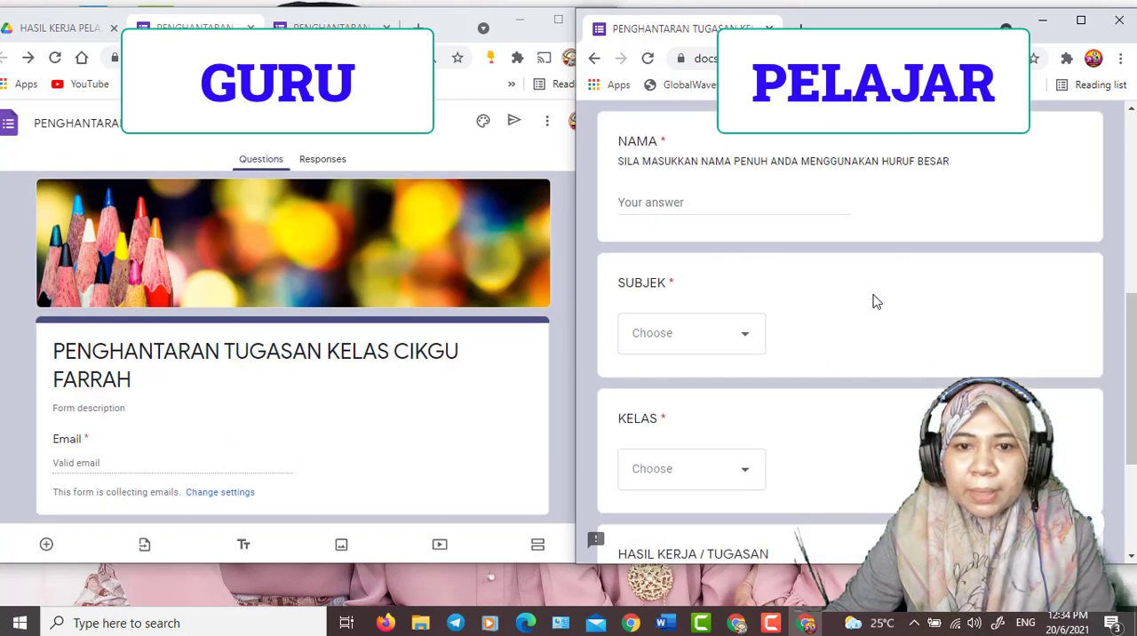
pyautogui.scroll(5, 876, 302)
pyautogui.scroll(1, 873, 316)
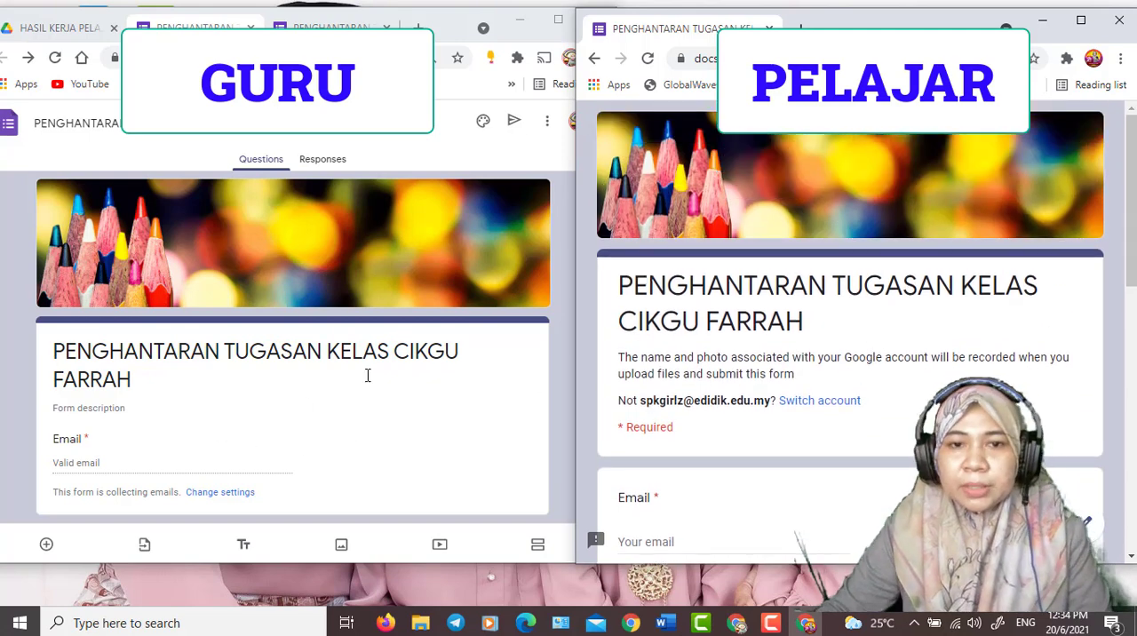
pyautogui.scroll(-3, 367, 375)
pyautogui.scroll(-2, 885, 480)
pyautogui.click(685, 375)
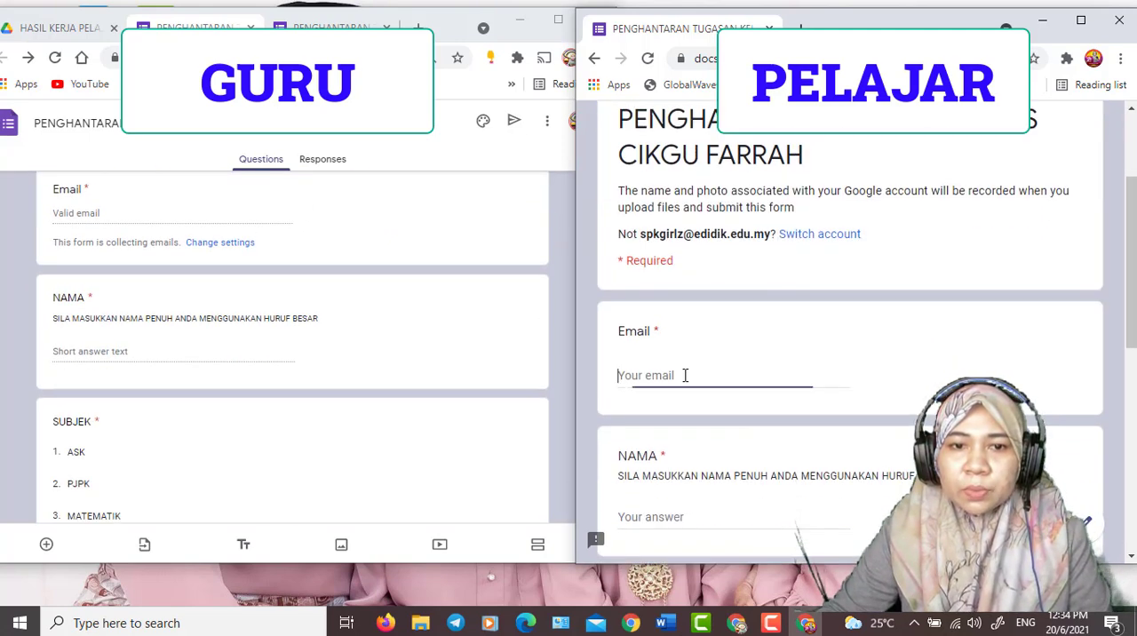
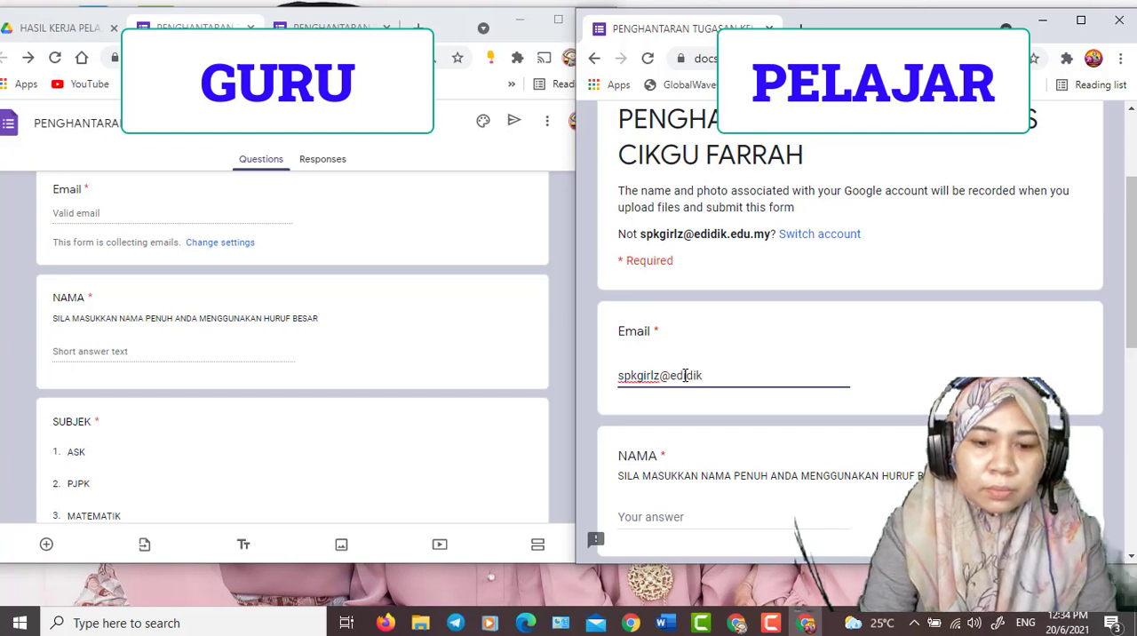
# - Fill in the NAMA question of the student's form with the student's full name in capital letters
pyautogui.scroll(-3, 702, 431)
pyautogui.click(668, 267)
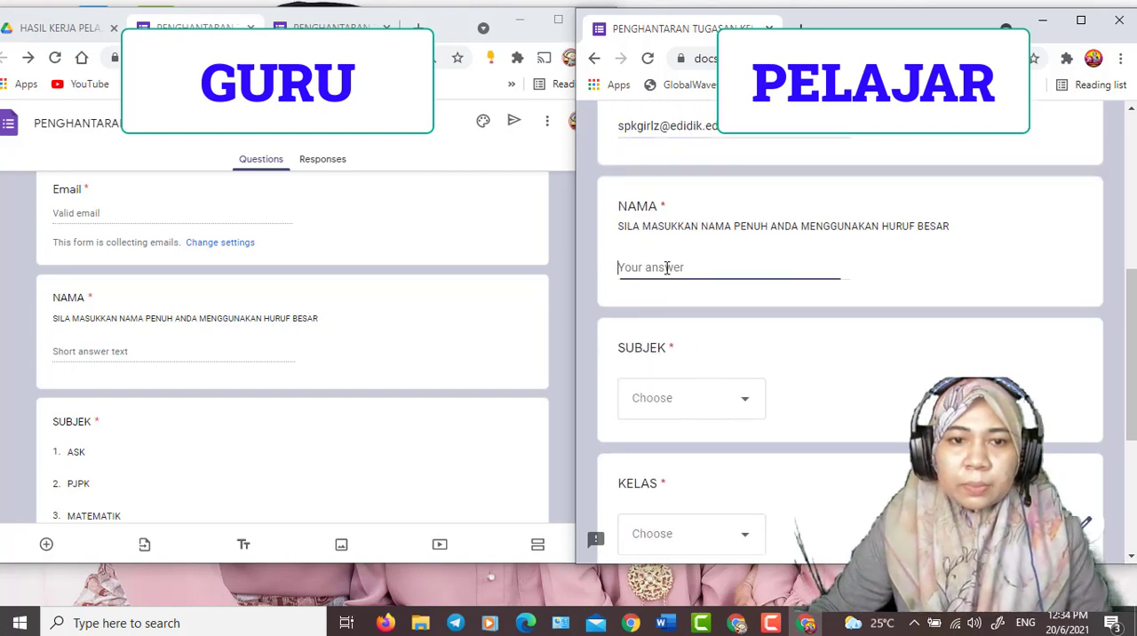
pyautogui.write('farr')
pyautogui.press('BackSpace')
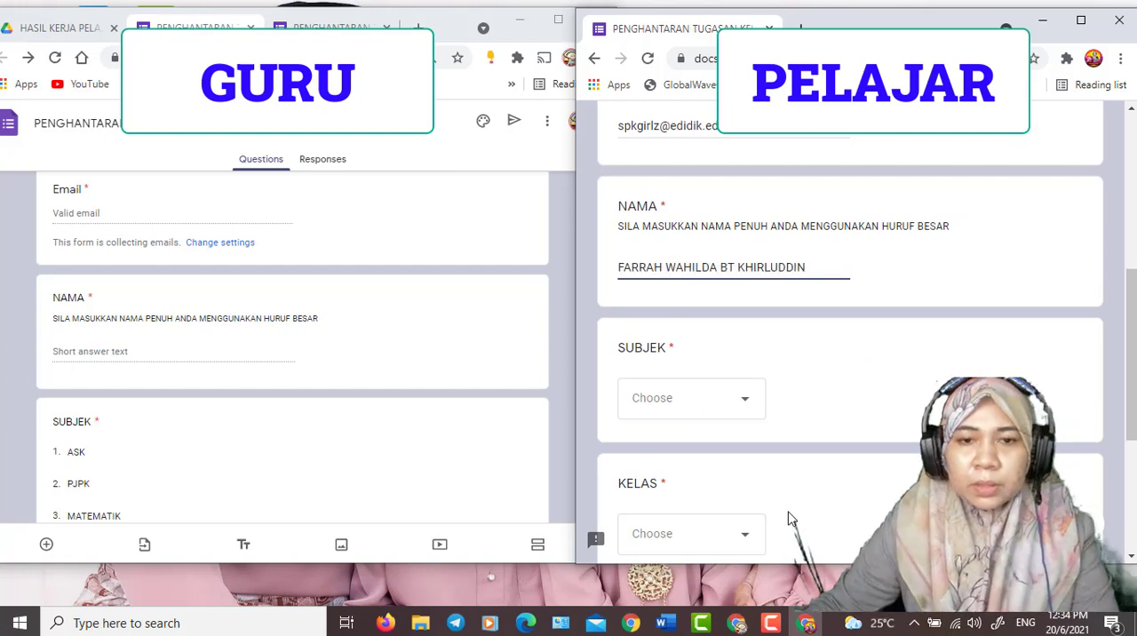
# - Choose ASK as the SUBJEK and 1 WISDOM as the KELAS in the student's form
pyautogui.click(685, 411)
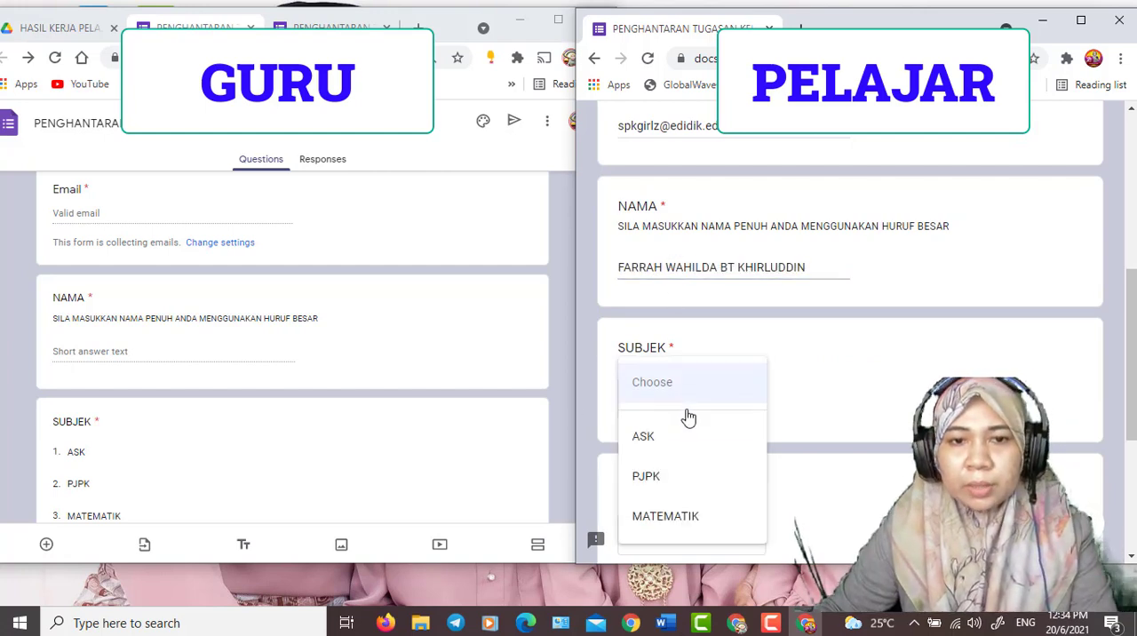
pyautogui.click(684, 436)
pyautogui.scroll(-2, 863, 464)
pyautogui.click(691, 373)
pyautogui.click(692, 391)
# - Upload BADGES-C5-AHLI.jpg from the device to the HASIL KERJA / TUGASAN question and submit the student's response
pyautogui.scroll(-2, 833, 441)
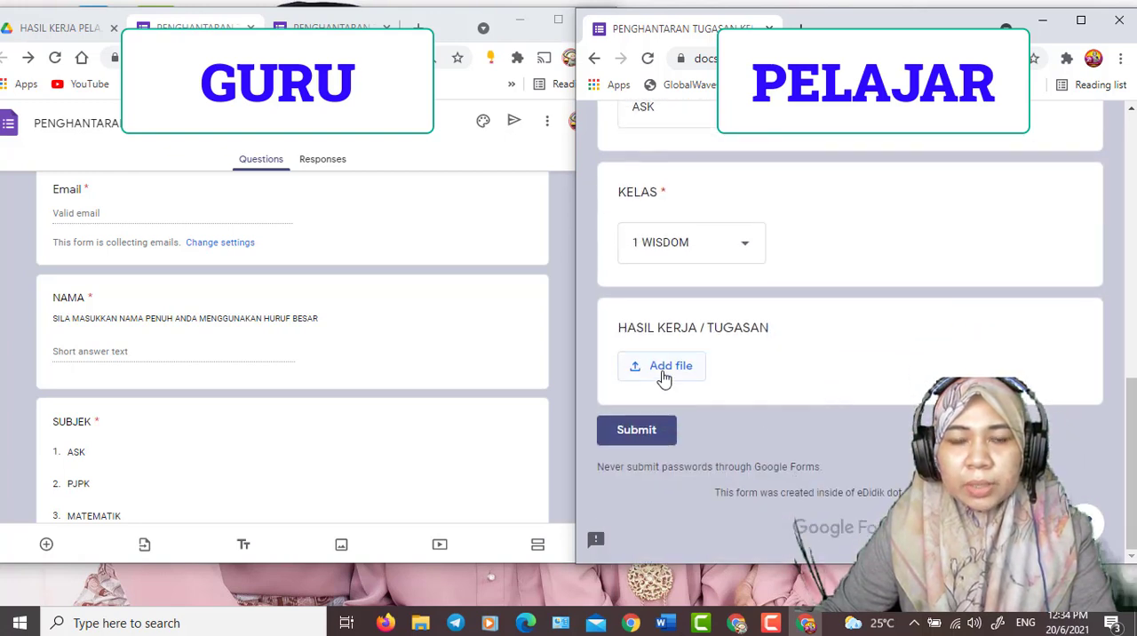
pyautogui.click(671, 375)
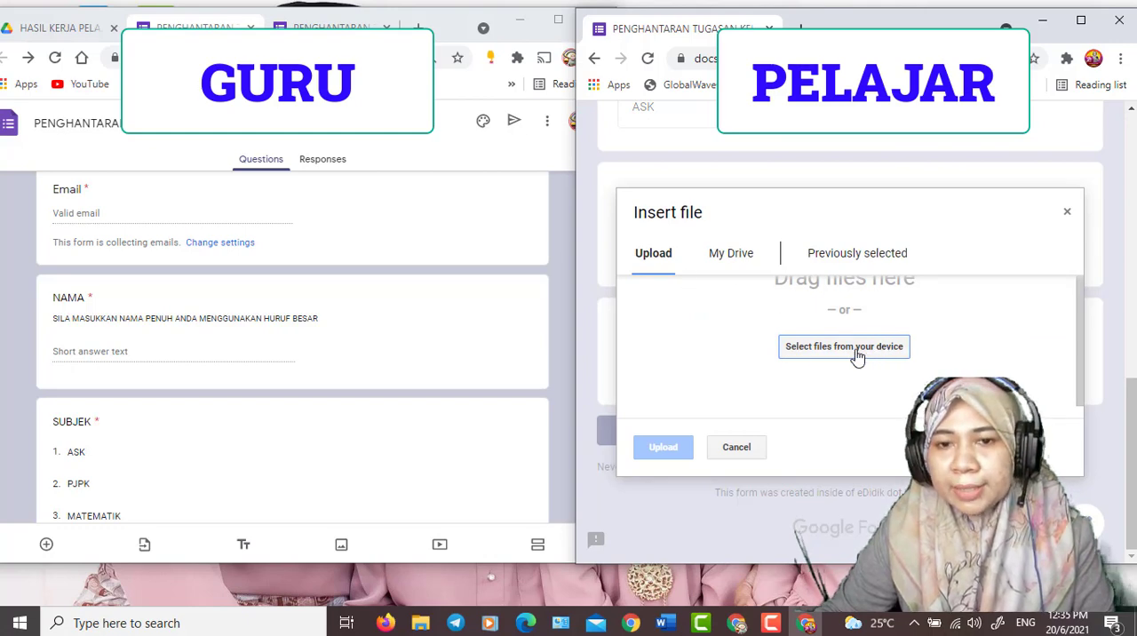
pyautogui.click(844, 346)
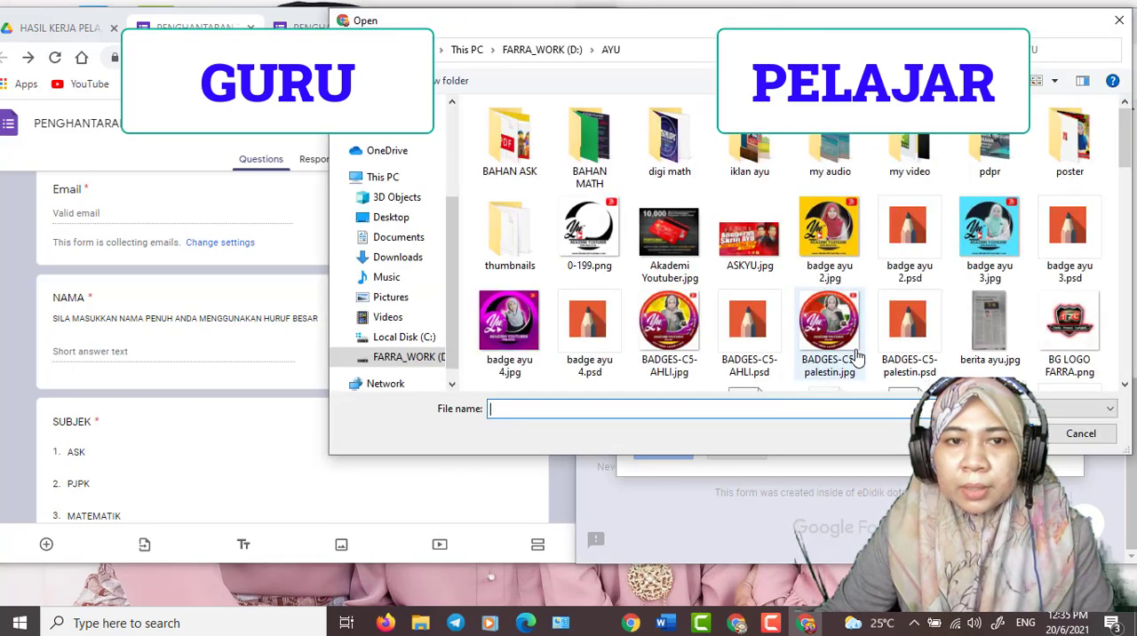
pyautogui.click(662, 337)
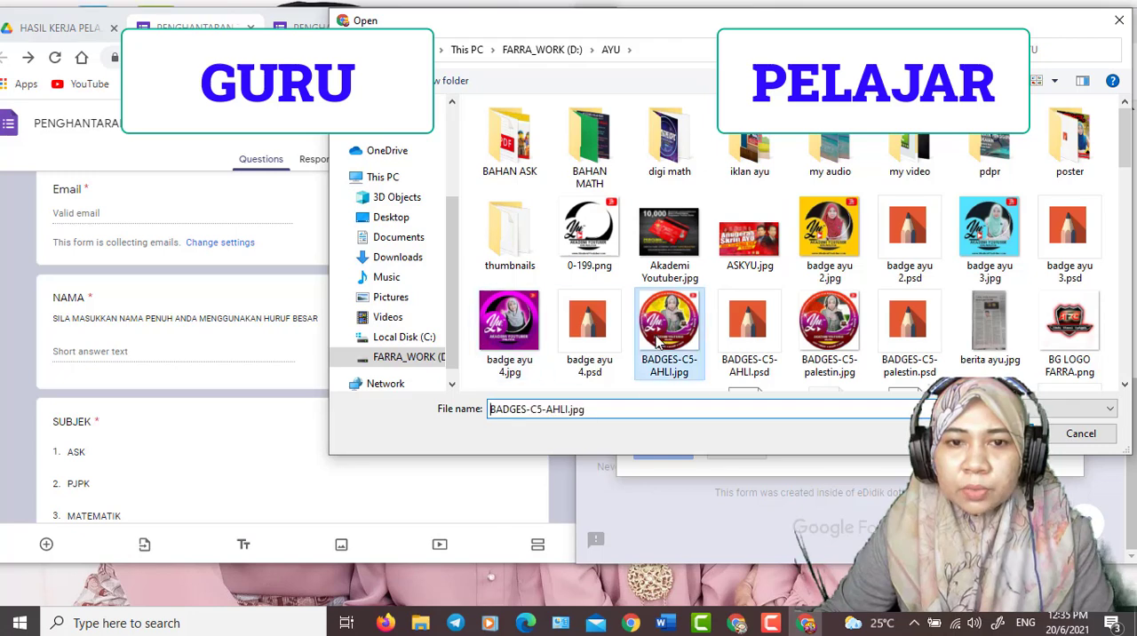
pyautogui.doubleClick(658, 338)
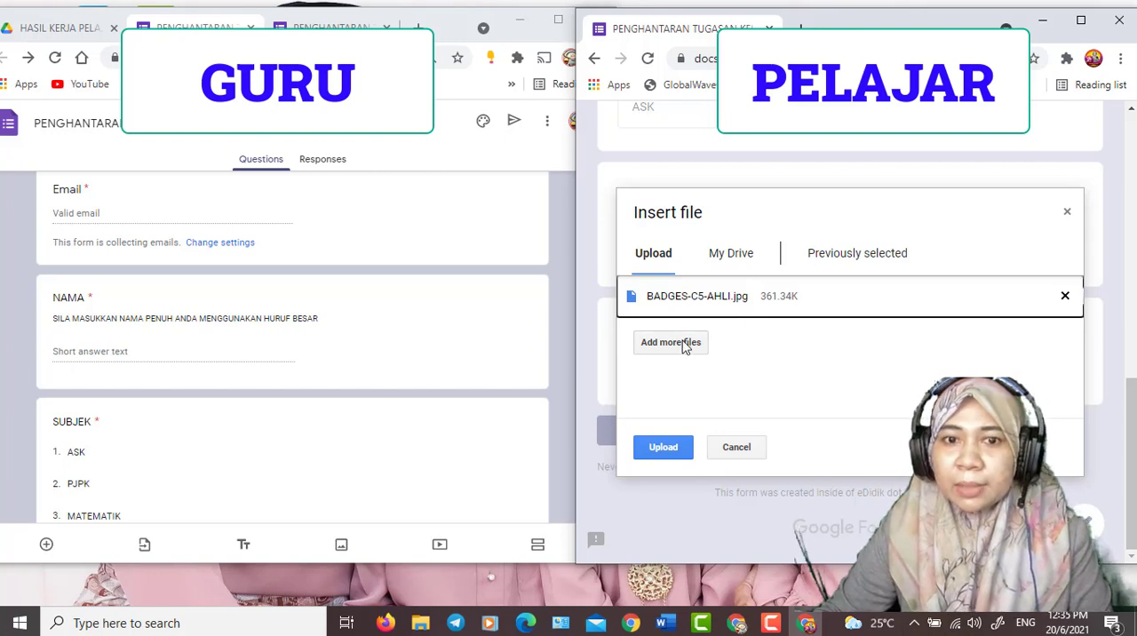
pyautogui.click(662, 447)
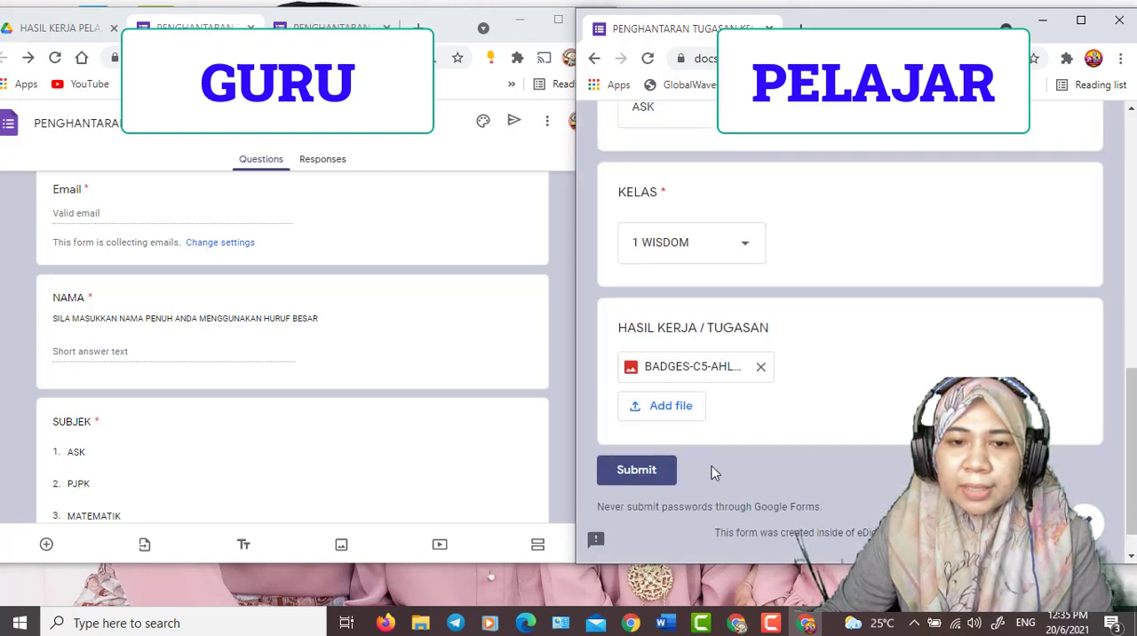
pyautogui.click(640, 473)
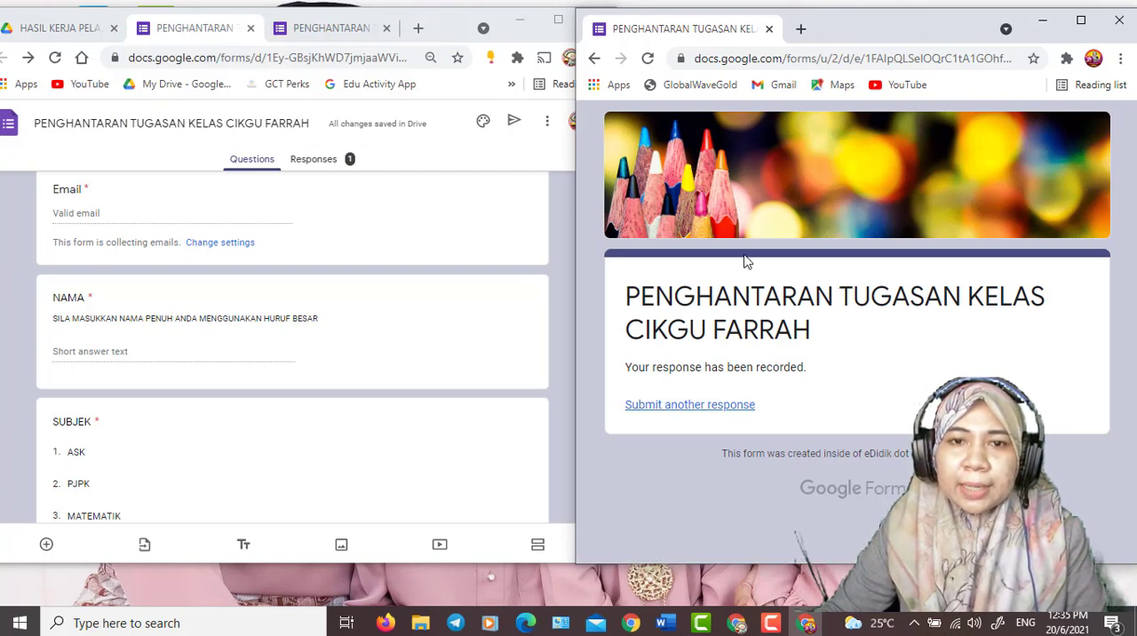
# - Maximize the teacher's form editor and create a new linked spreadsheet from the form's responses
pyautogui.click(405, 207)
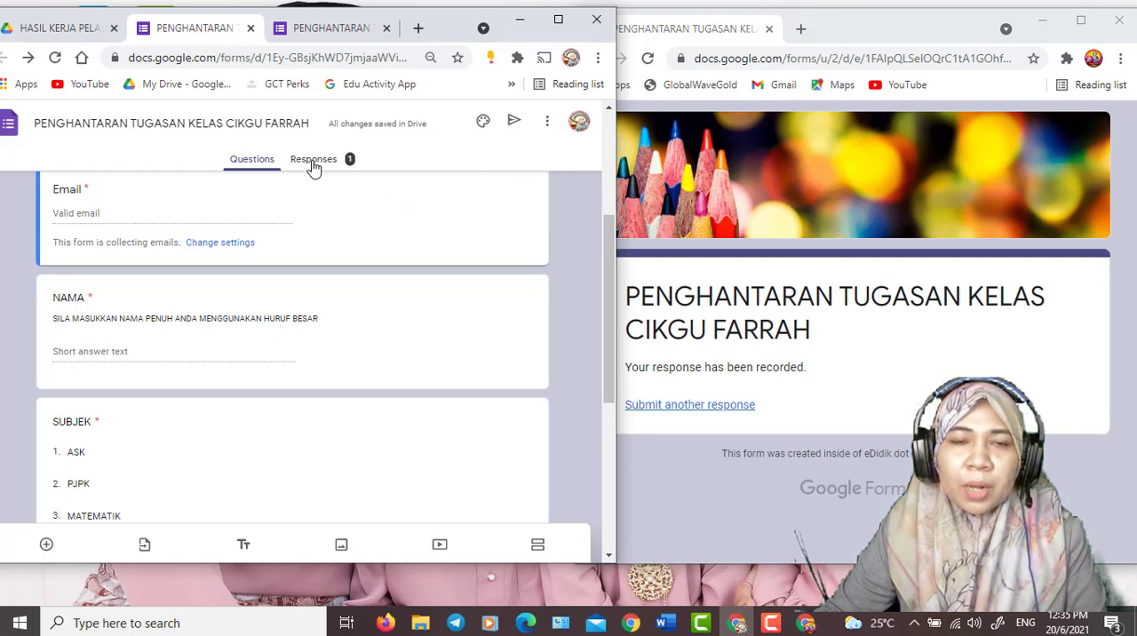
pyautogui.click(557, 18)
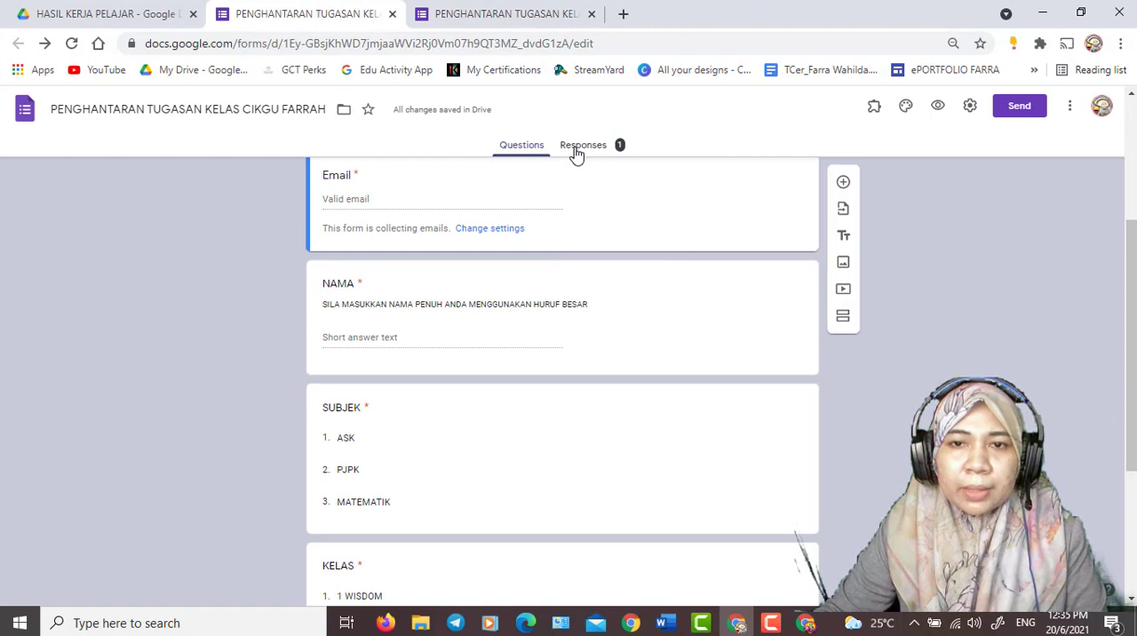
pyautogui.click(582, 147)
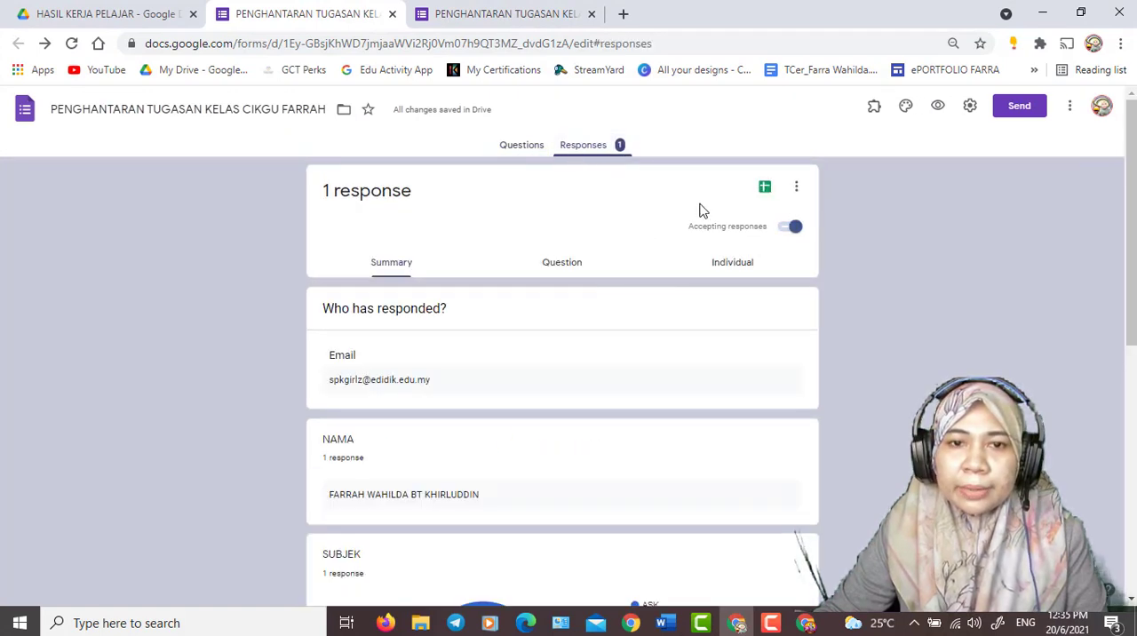
pyautogui.click(765, 190)
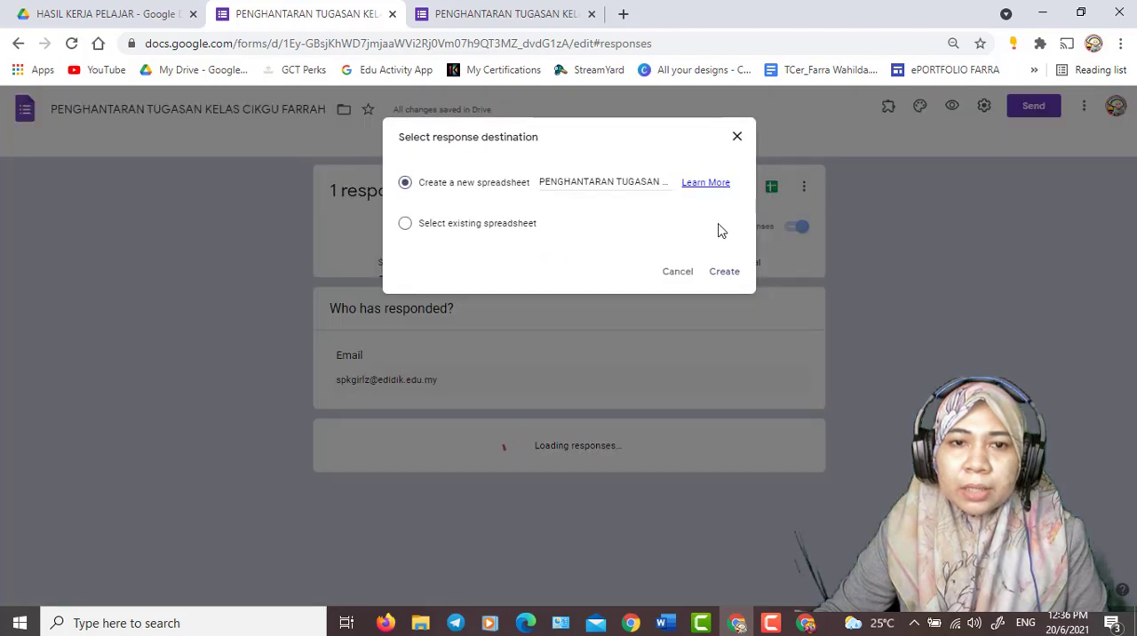
pyautogui.click(721, 272)
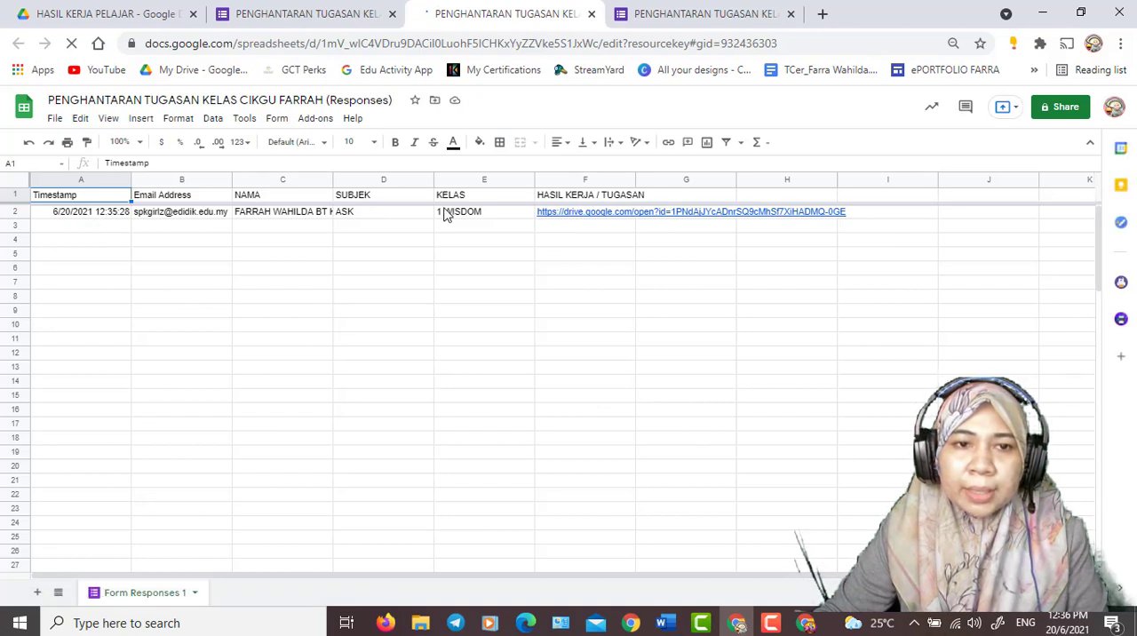
# - View the student's uploaded image from the HASIL KERJA / TUGASAN link in row 2, then return to the responses spreadsheet
pyautogui.moveTo(568, 217)
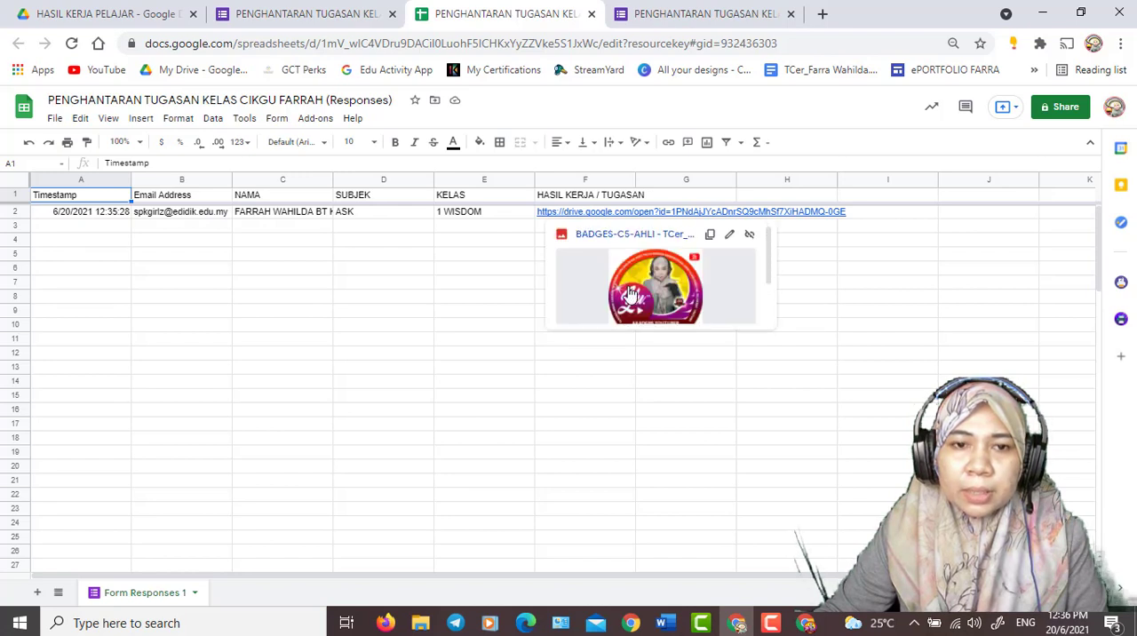
pyautogui.click(629, 295)
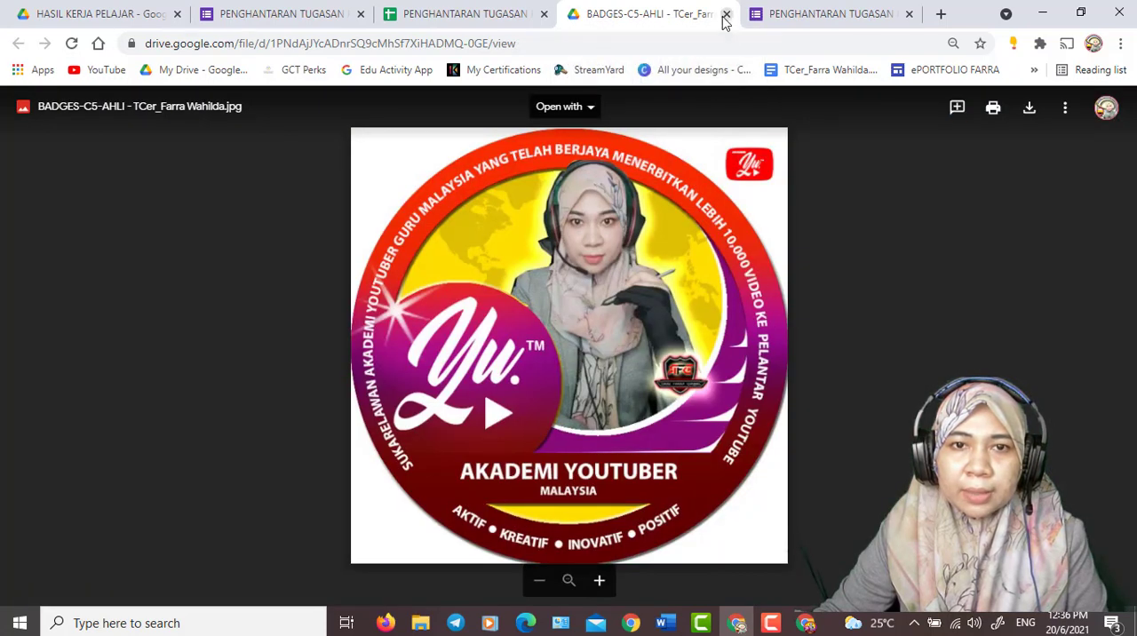
pyautogui.click(725, 16)
pyautogui.moveTo(586, 218)
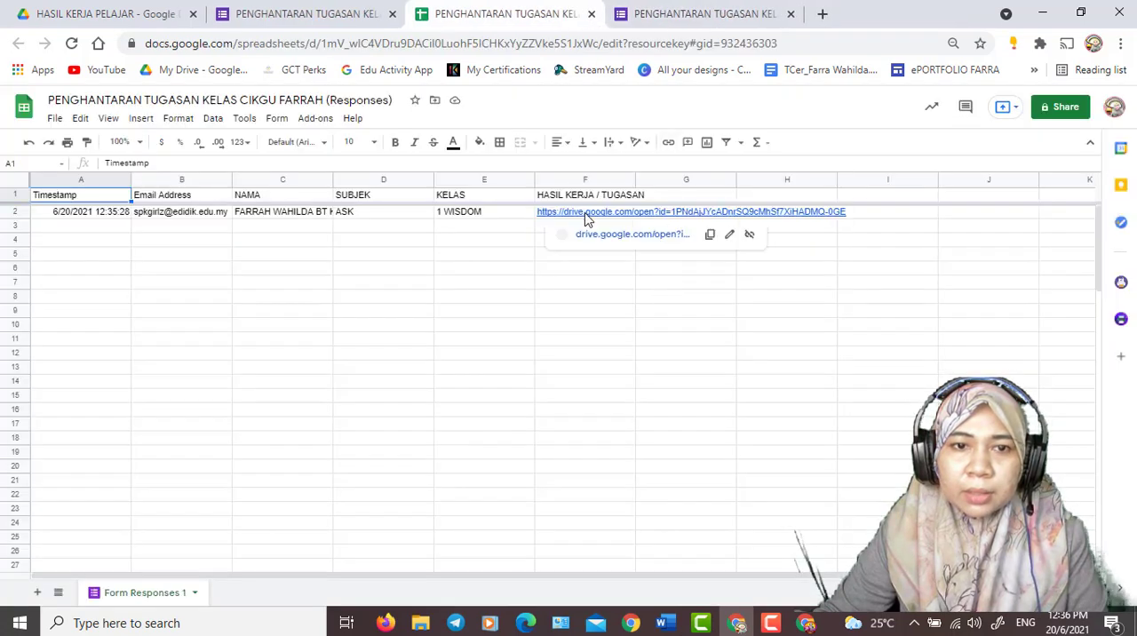
pyautogui.click(476, 299)
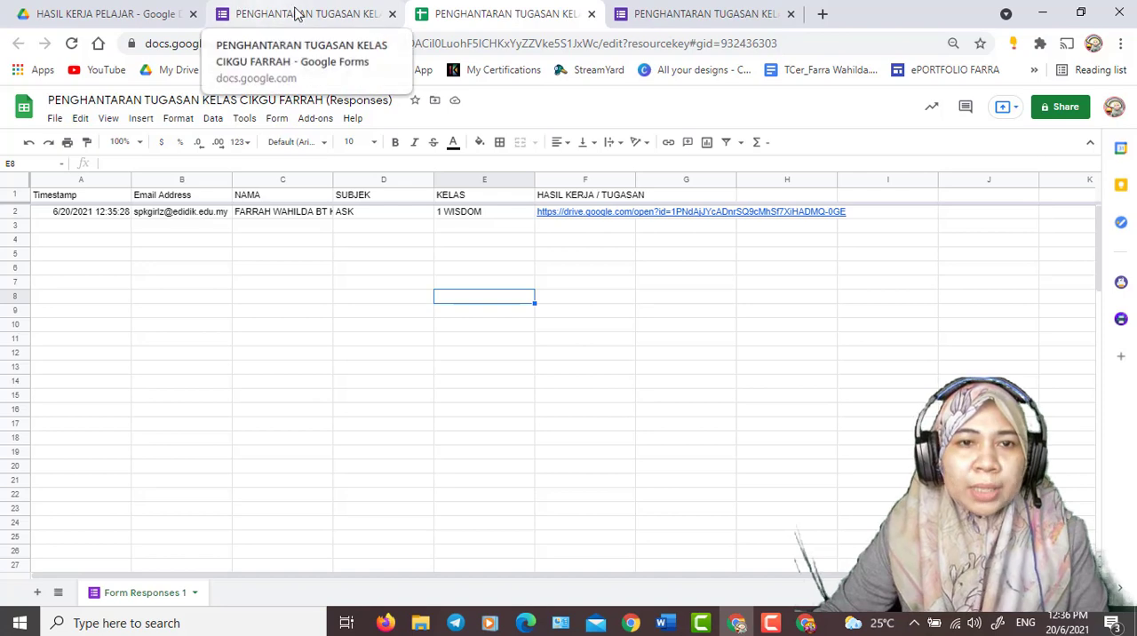
# - Inspect the HASIL KERJA / TUGASAN upload folder inside HASIL KERJA PELAJAR in Drive and return to the responses spreadsheet
pyautogui.click(92, 11)
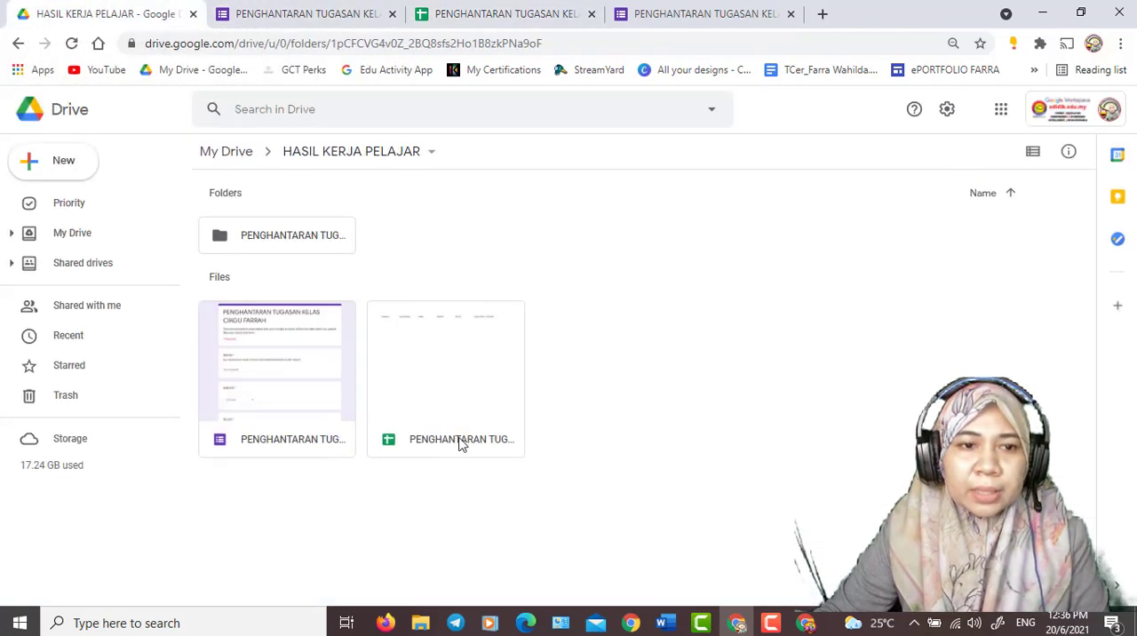
pyautogui.doubleClick(275, 236)
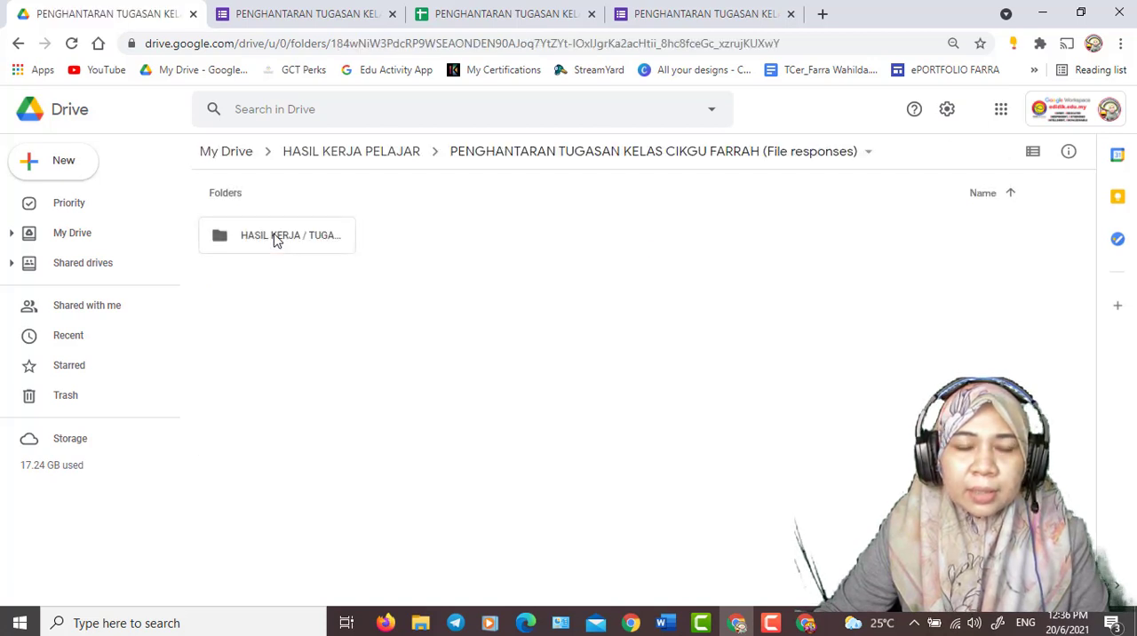
pyautogui.doubleClick(276, 238)
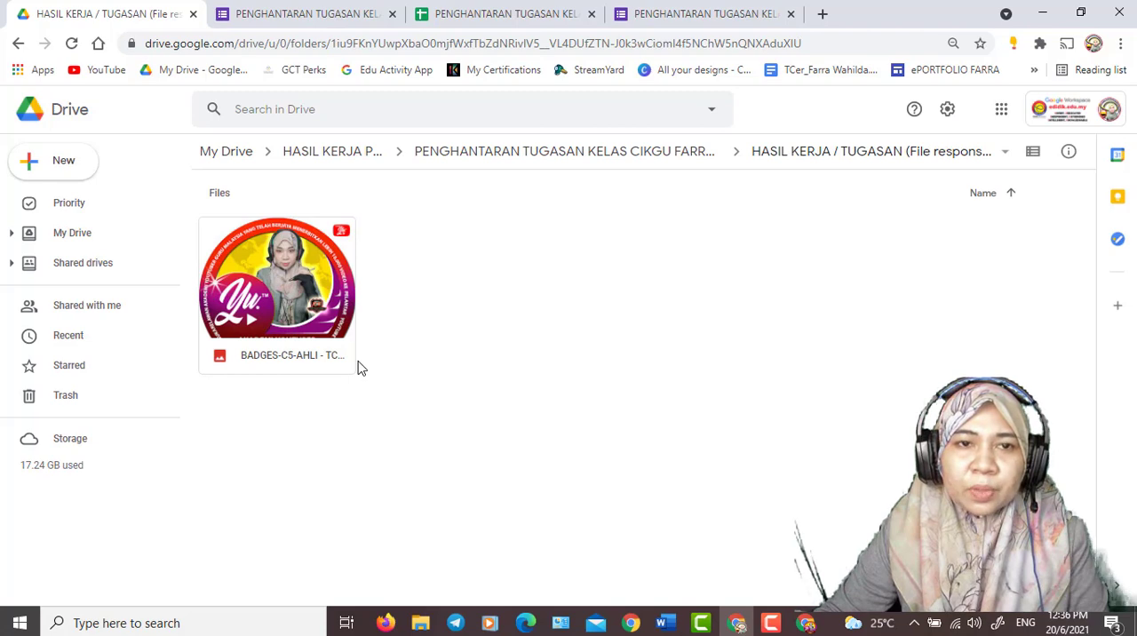
pyautogui.click(462, 12)
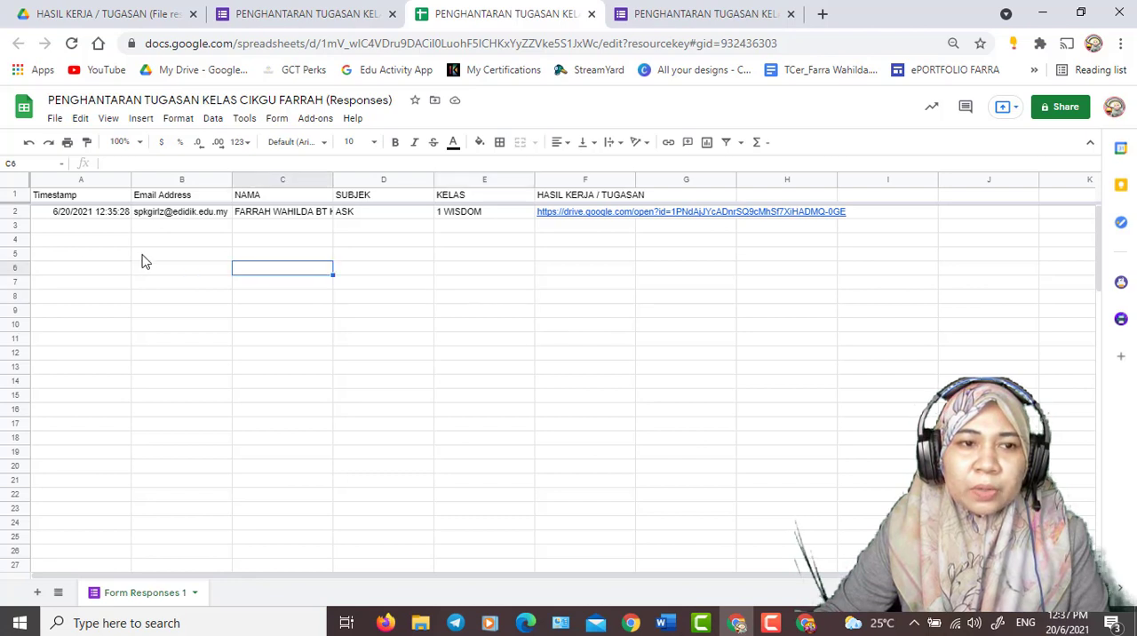
pyautogui.click(68, 238)
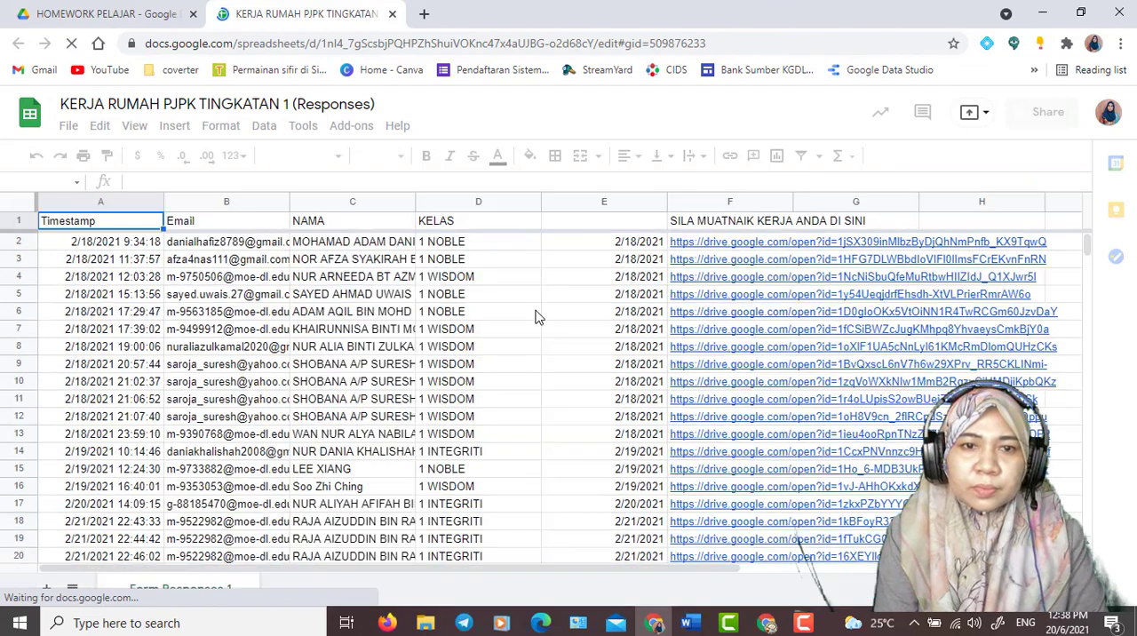
# - Examine the KERJA RUMAH PJPK TINGKATAN 1 responses spreadsheet, including its submission rows, a file link preview and the KELAS column
pyautogui.scroll(-2, 524, 334)
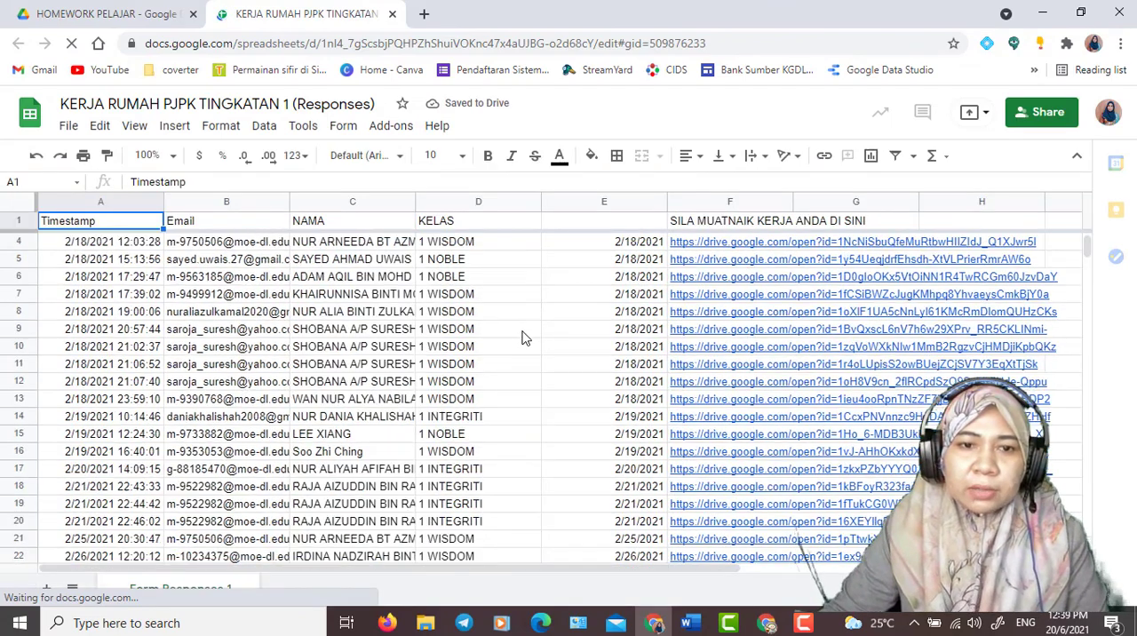
pyautogui.scroll(-10, 524, 337)
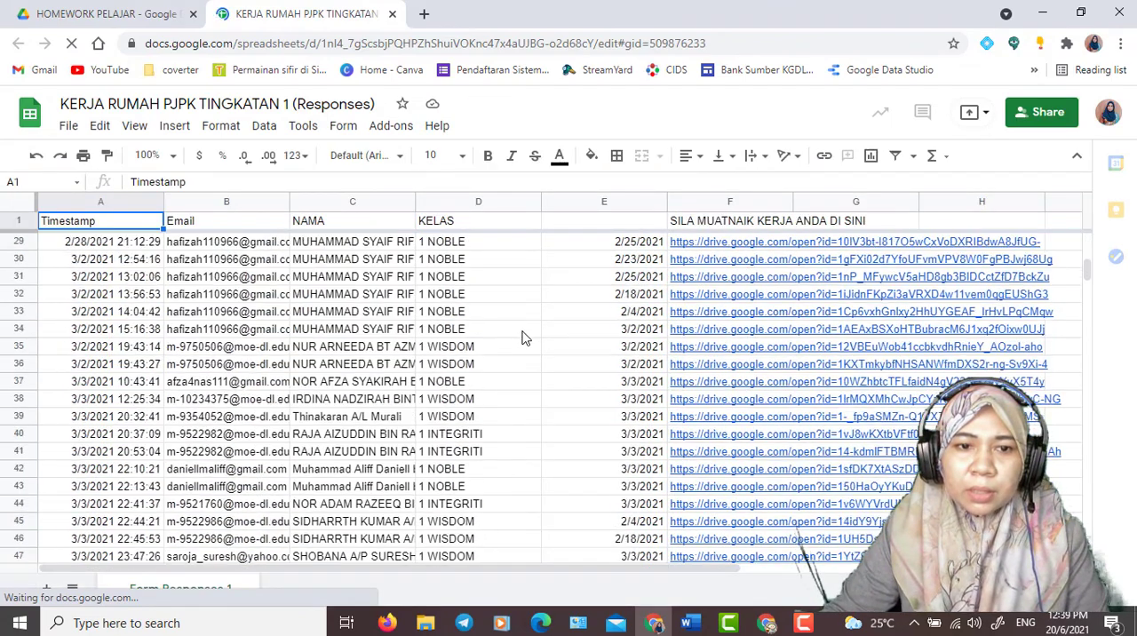
pyautogui.scroll(-5, 524, 338)
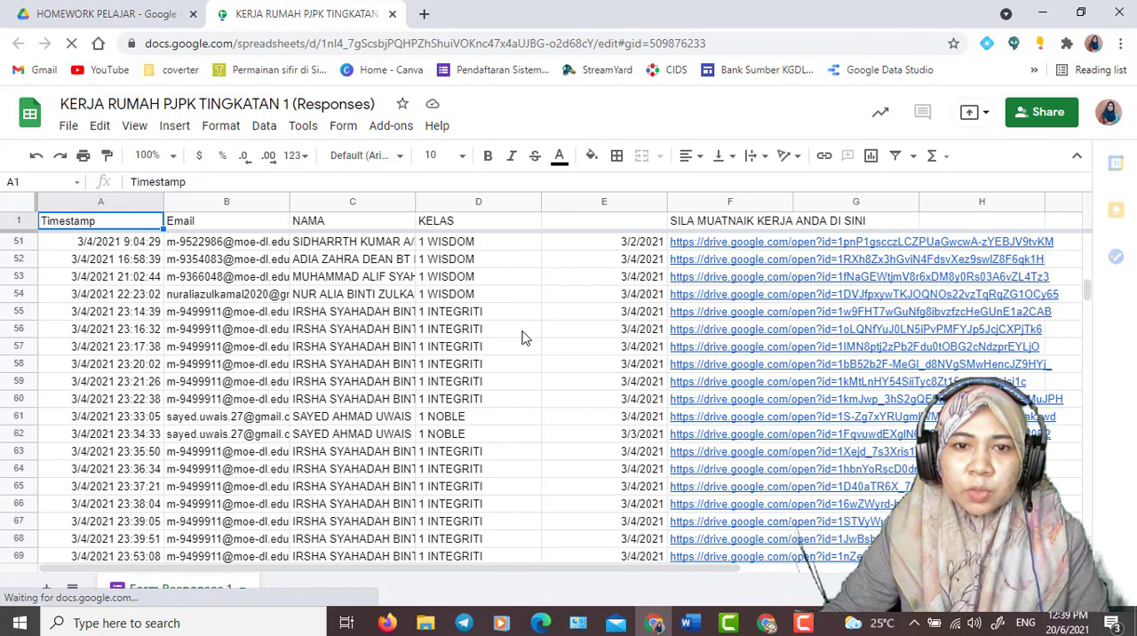
pyautogui.scroll(16, 524, 338)
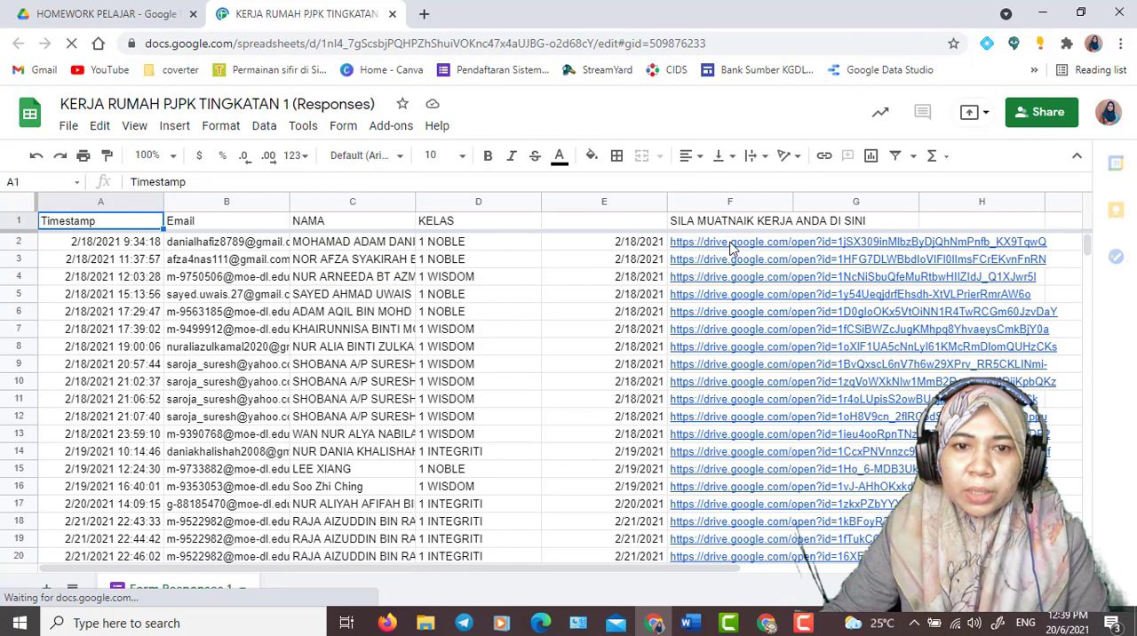
pyautogui.moveTo(731, 249)
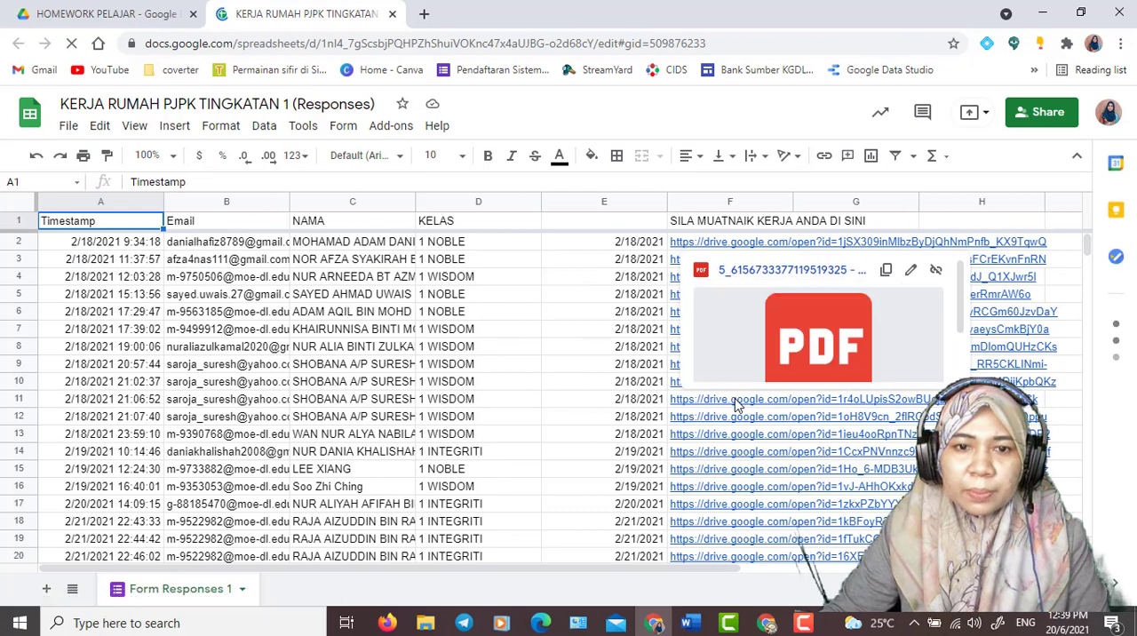
pyautogui.moveTo(735, 404)
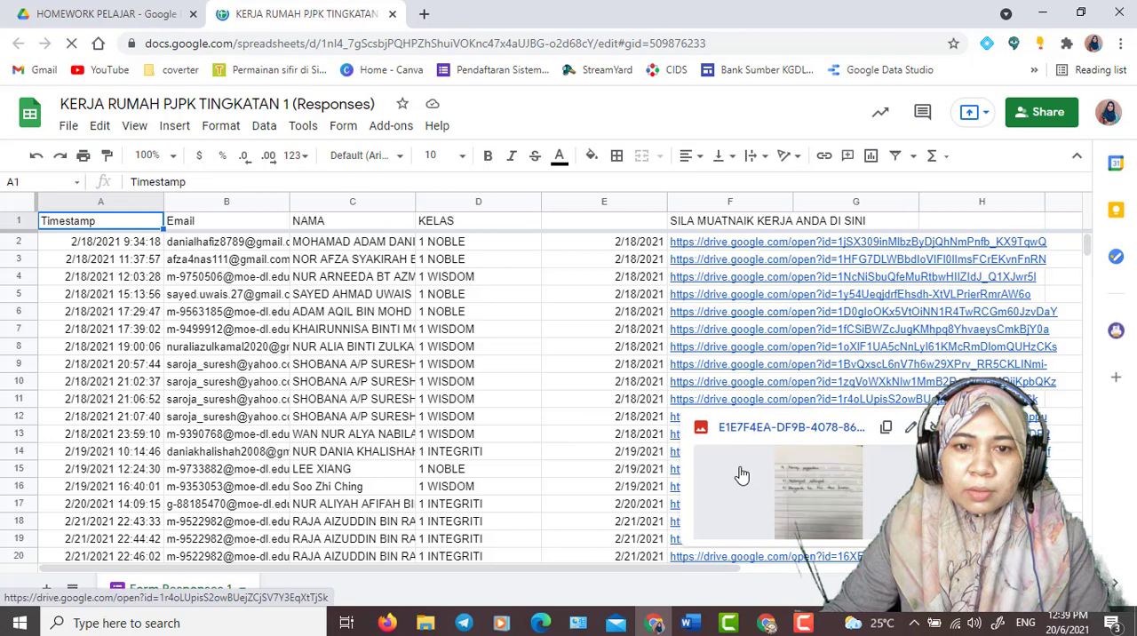
pyautogui.click(467, 206)
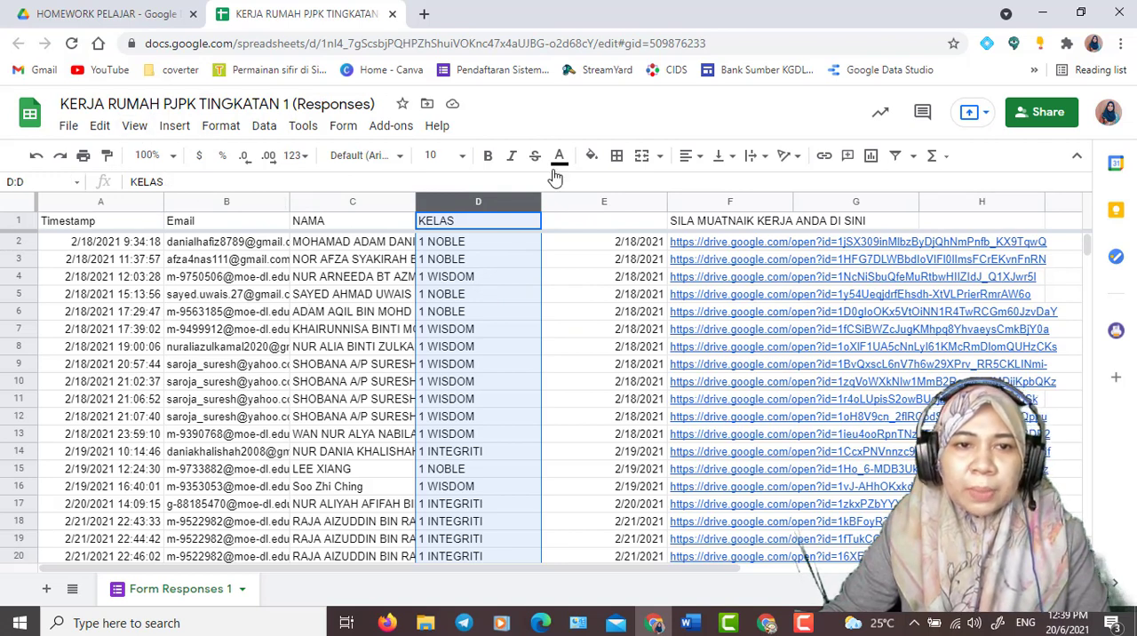
pyautogui.click(579, 265)
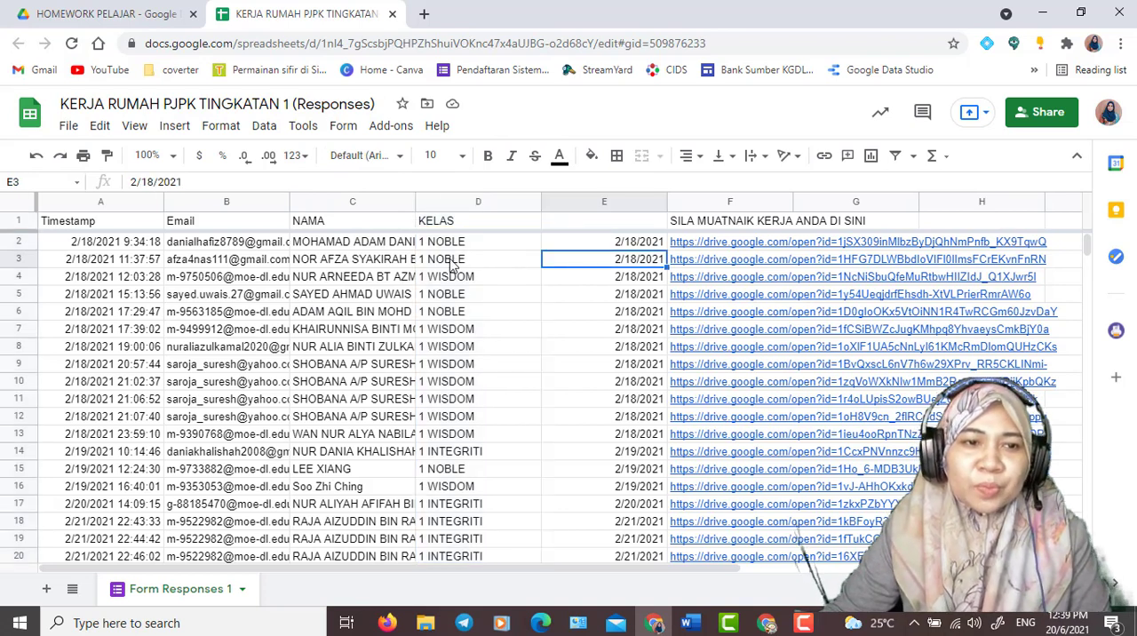
# - Open the SILA MUATNAIK KERJA upload folder inside KERJA RUMAH PJPK TINGKATAN 1 (File responses) in the HOMEWORK PELAJAR Drive folder
pyautogui.click(106, 13)
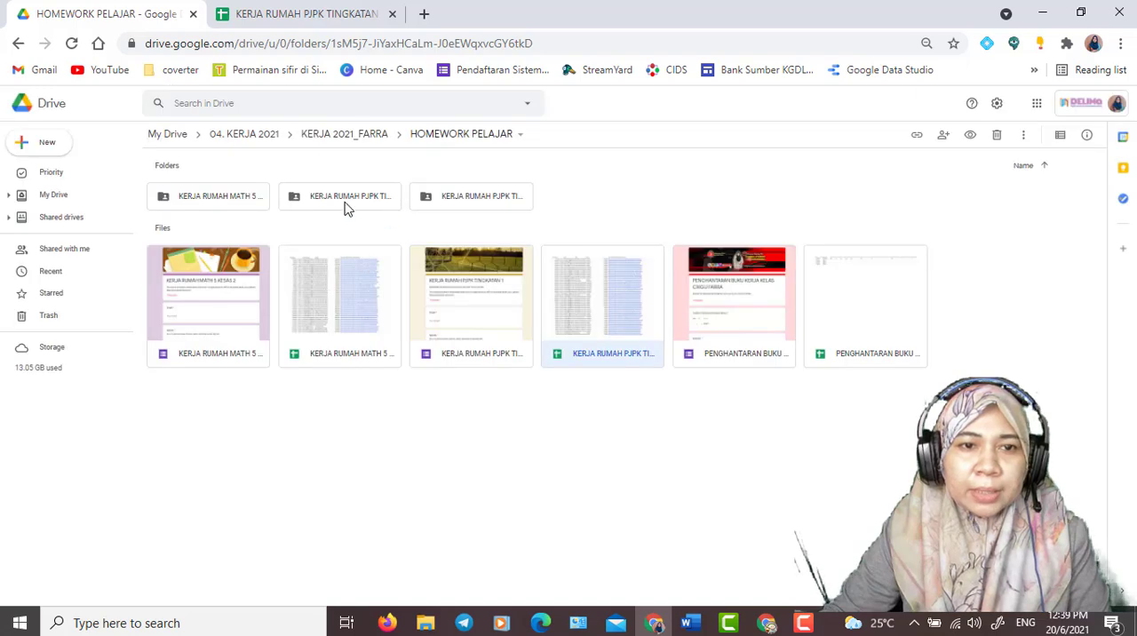
pyautogui.doubleClick(346, 198)
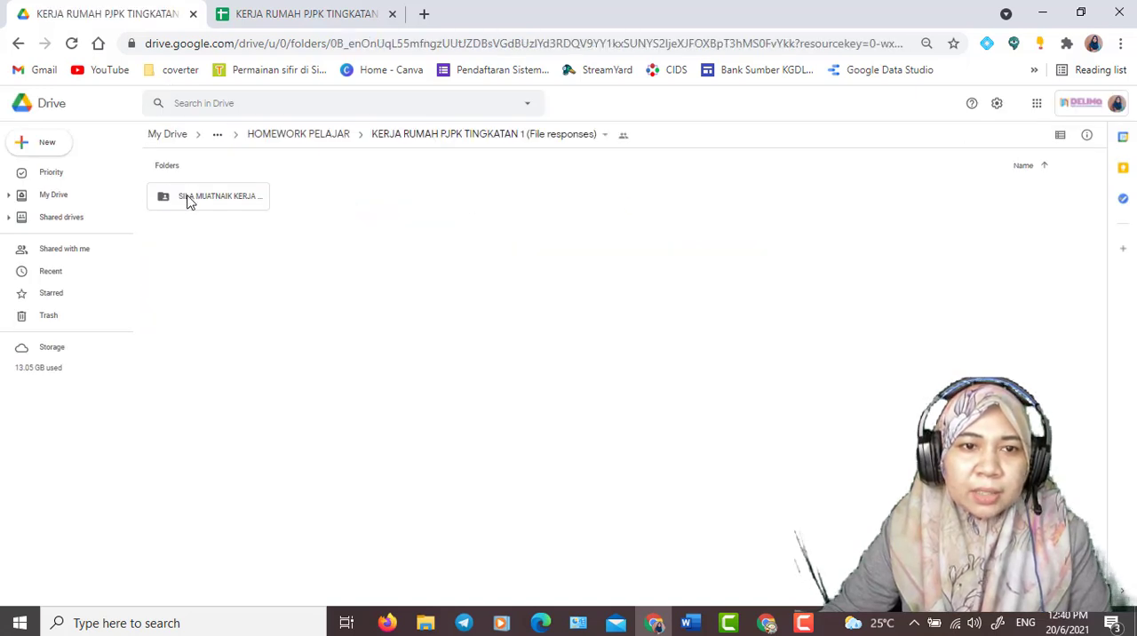
pyautogui.doubleClick(188, 199)
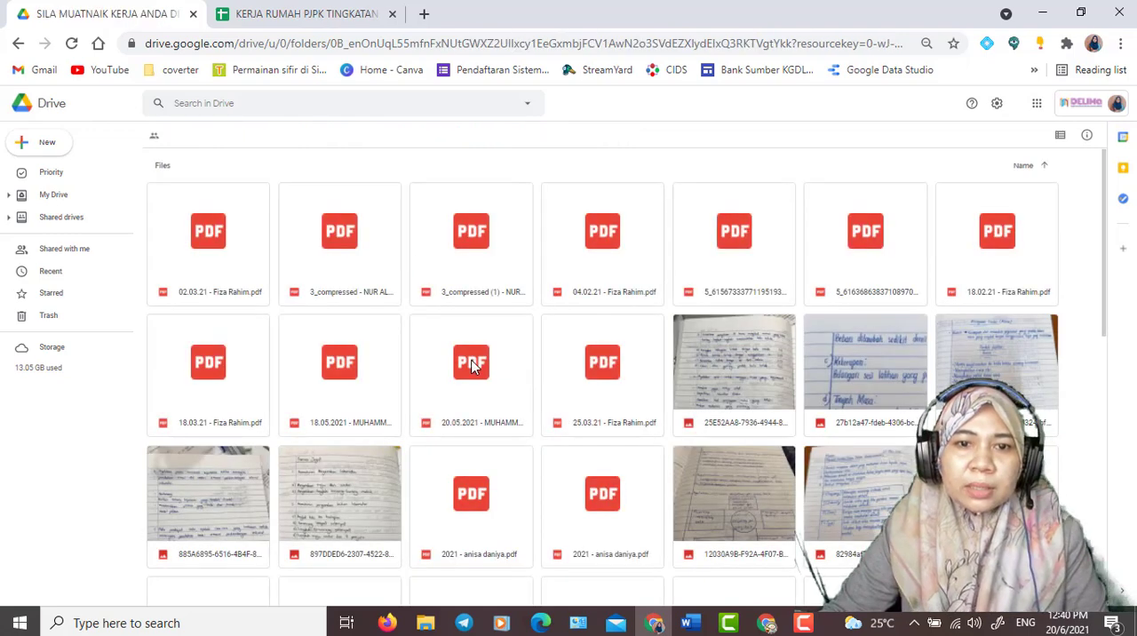
# - Look through the student files collected in the SILA MUATNAIK KERJA ANDA DI SINI (File responses) folder
pyautogui.scroll(-5, 398, 349)
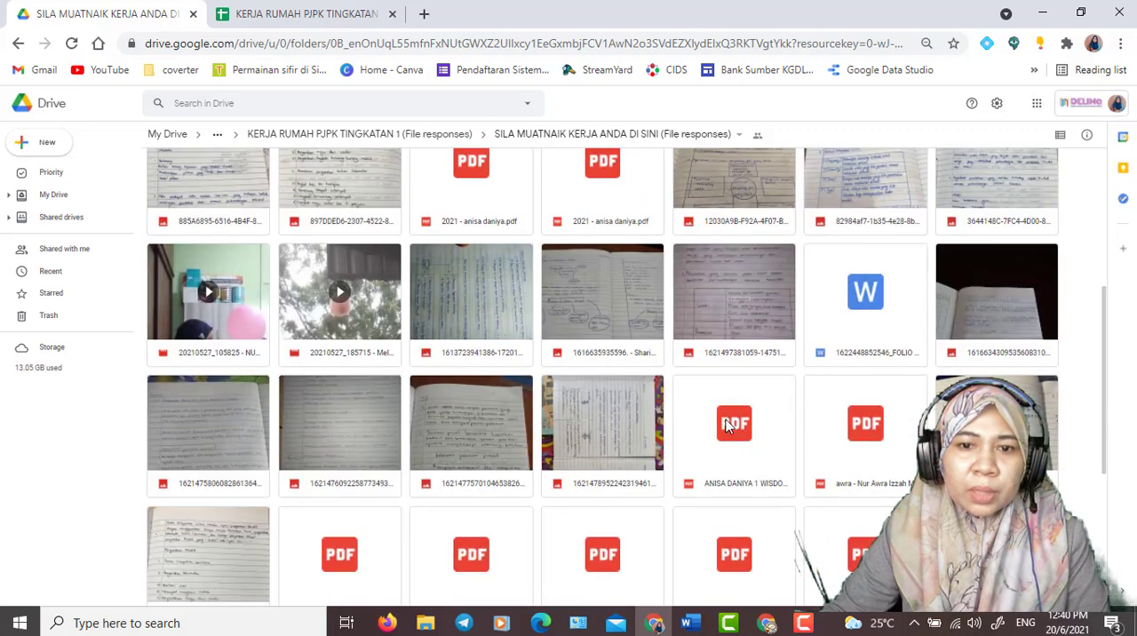
pyautogui.scroll(-4, 822, 447)
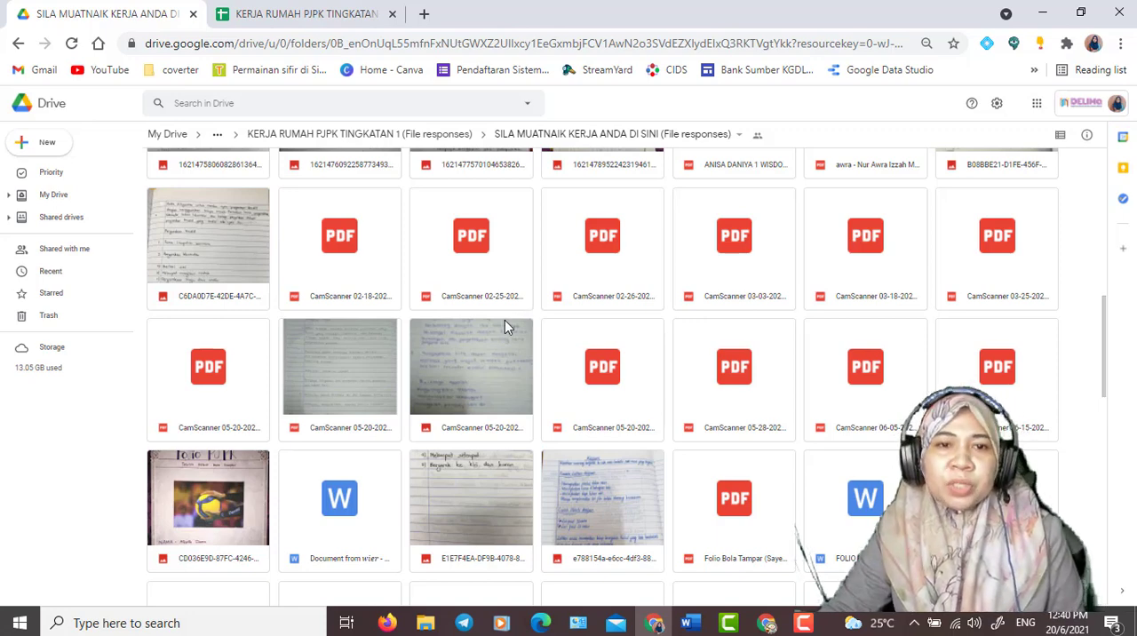
pyautogui.scroll(5, 506, 326)
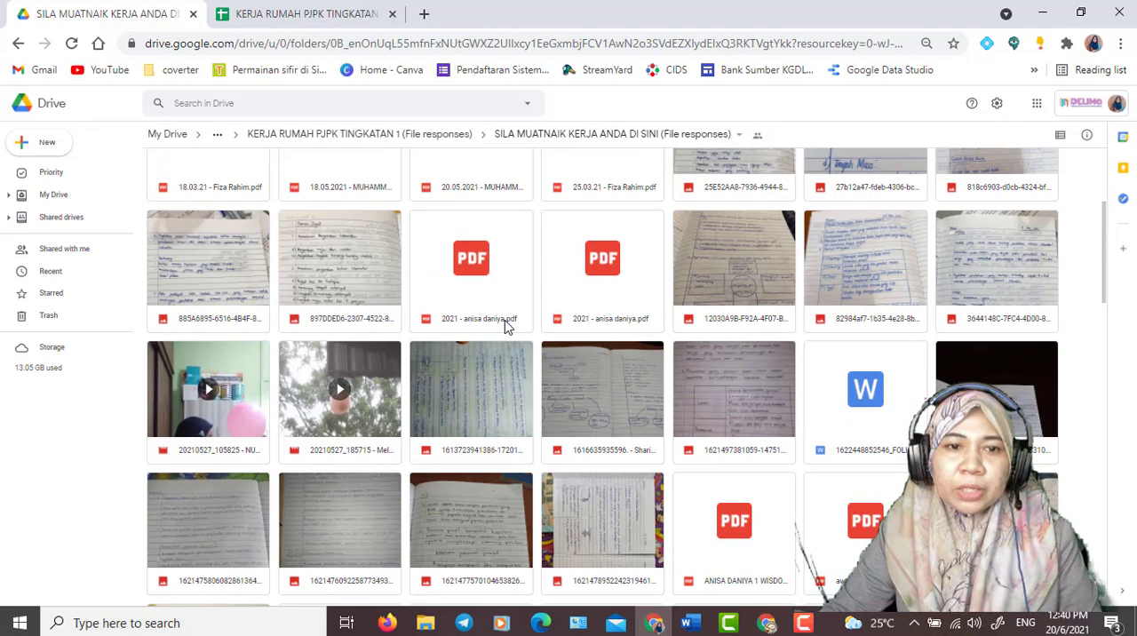
pyautogui.scroll(1, 505, 325)
pyautogui.scroll(-3, 505, 325)
pyautogui.scroll(-1, 504, 325)
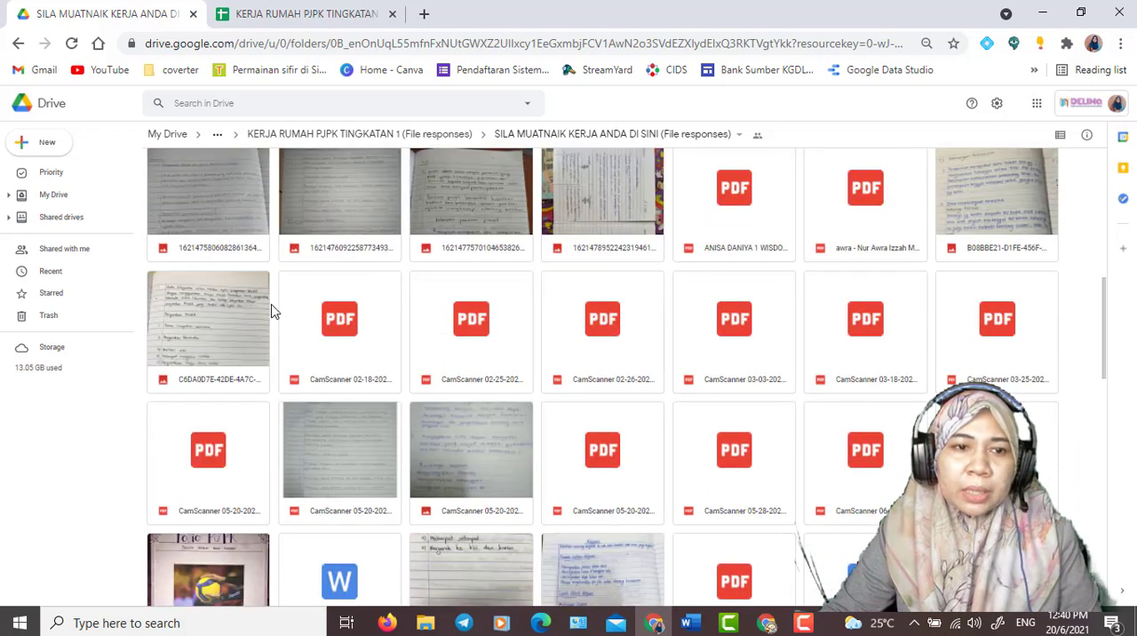
# - From the KERJA RUMAH PJPK TINGKATAN 1 responses spreadsheet, open the uploaded PDF linked in row 3 and review its pages
pyautogui.click(279, 13)
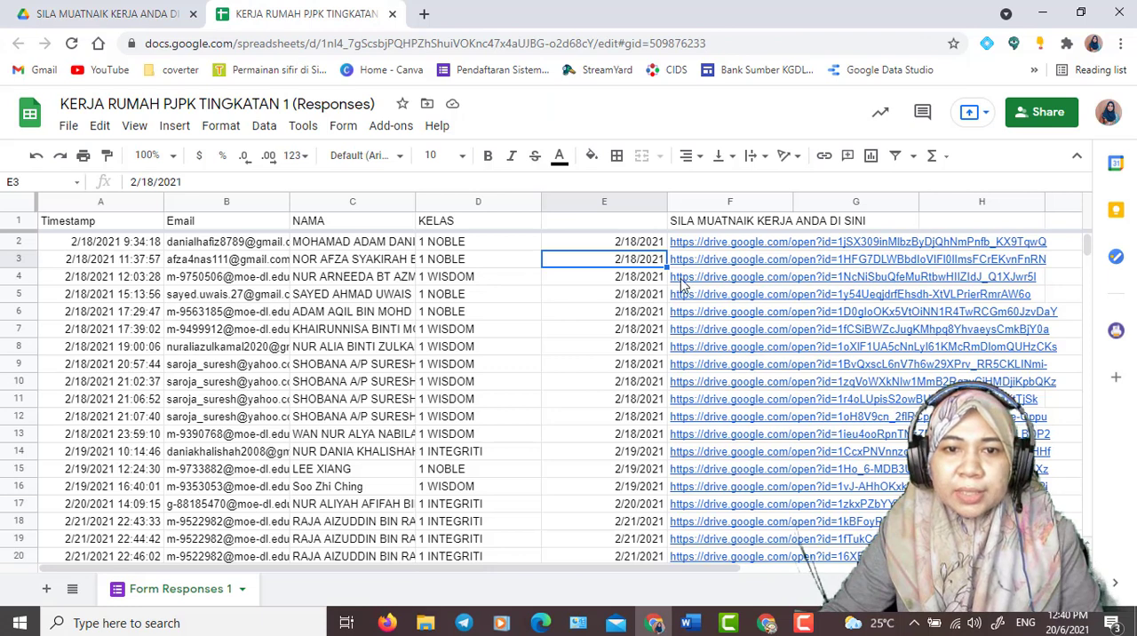
pyautogui.moveTo(680, 292)
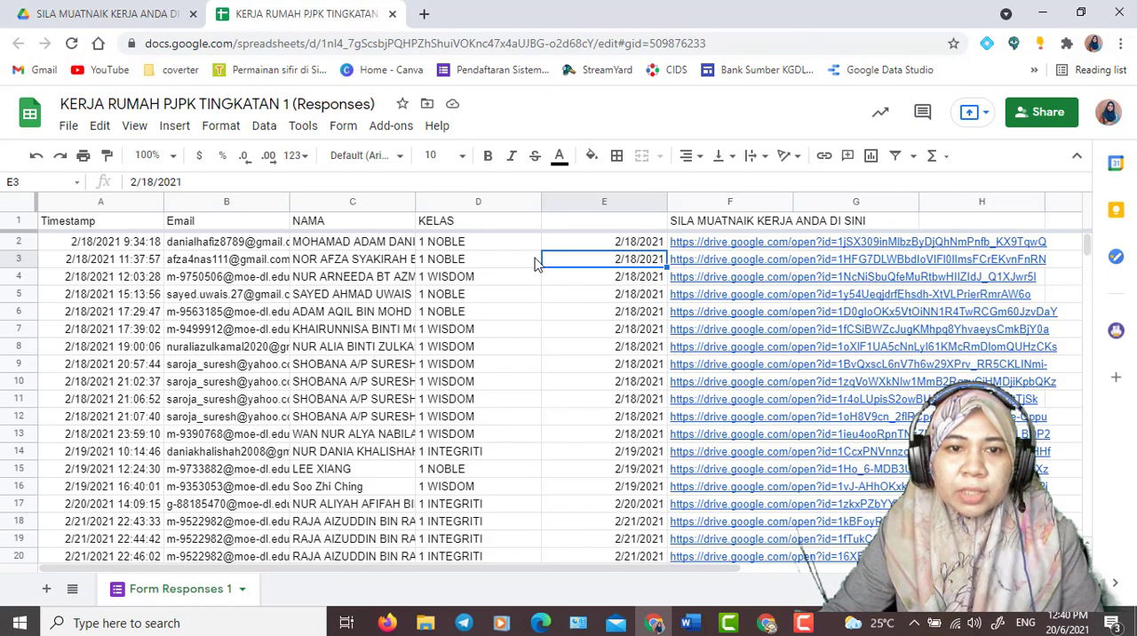
pyautogui.moveTo(711, 264)
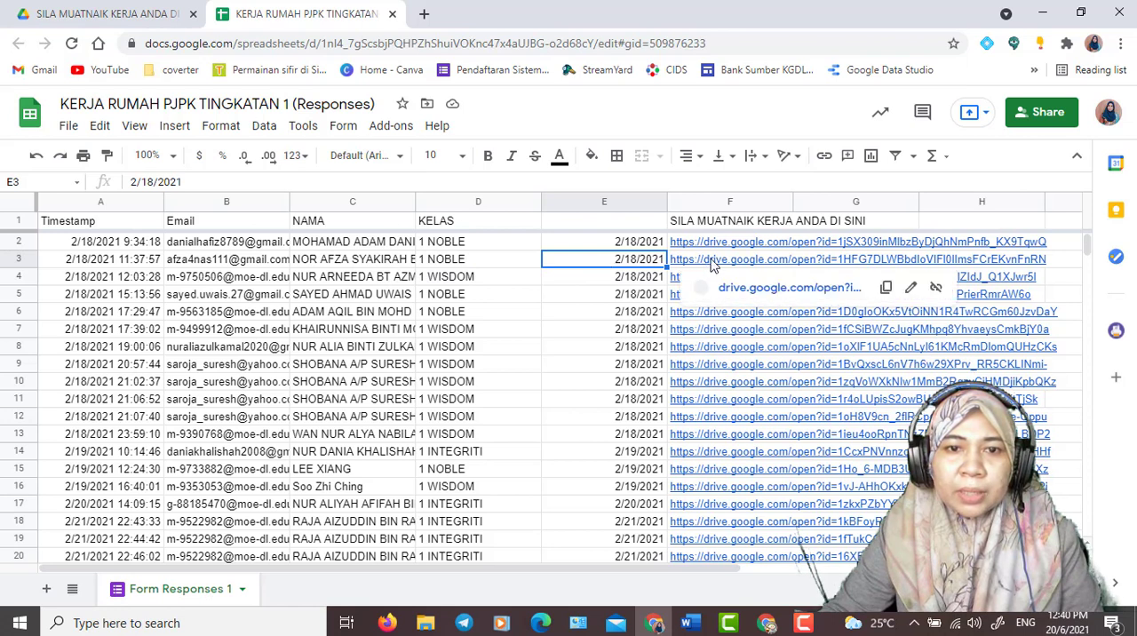
pyautogui.click(773, 334)
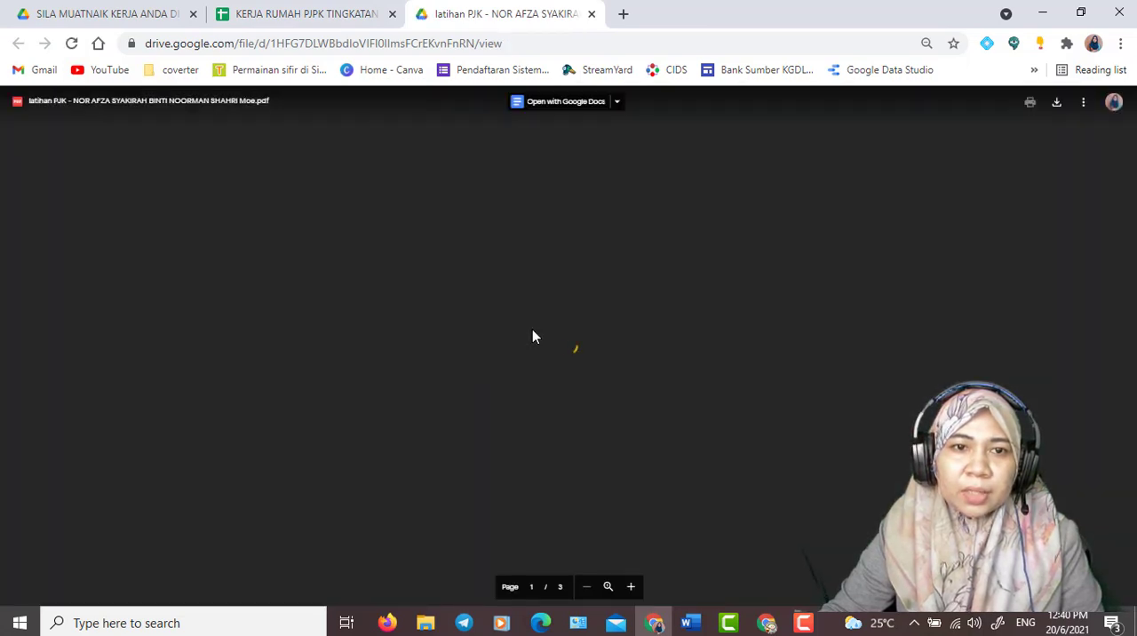
pyautogui.scroll(-2, 532, 334)
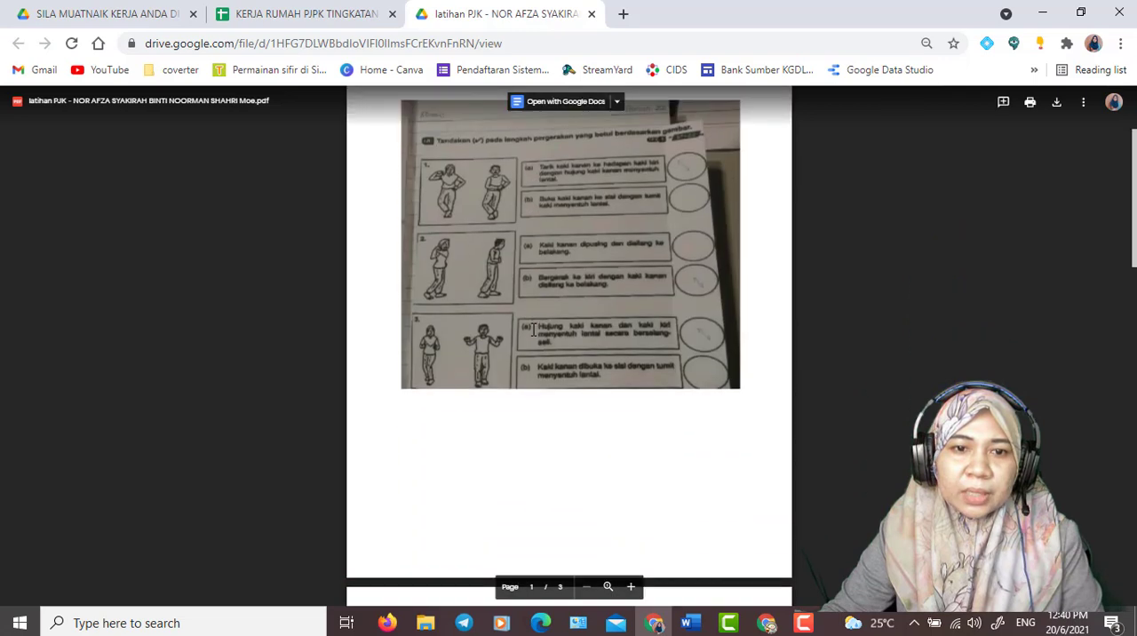
pyautogui.scroll(-5, 532, 330)
pyautogui.scroll(-5, 533, 330)
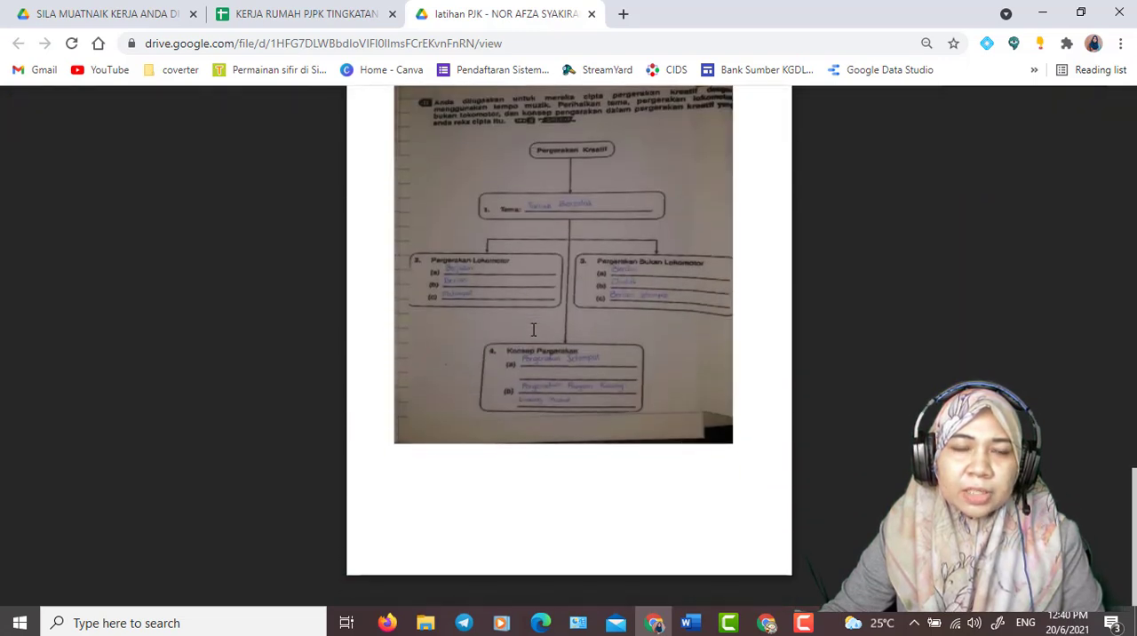
pyautogui.scroll(10, 533, 330)
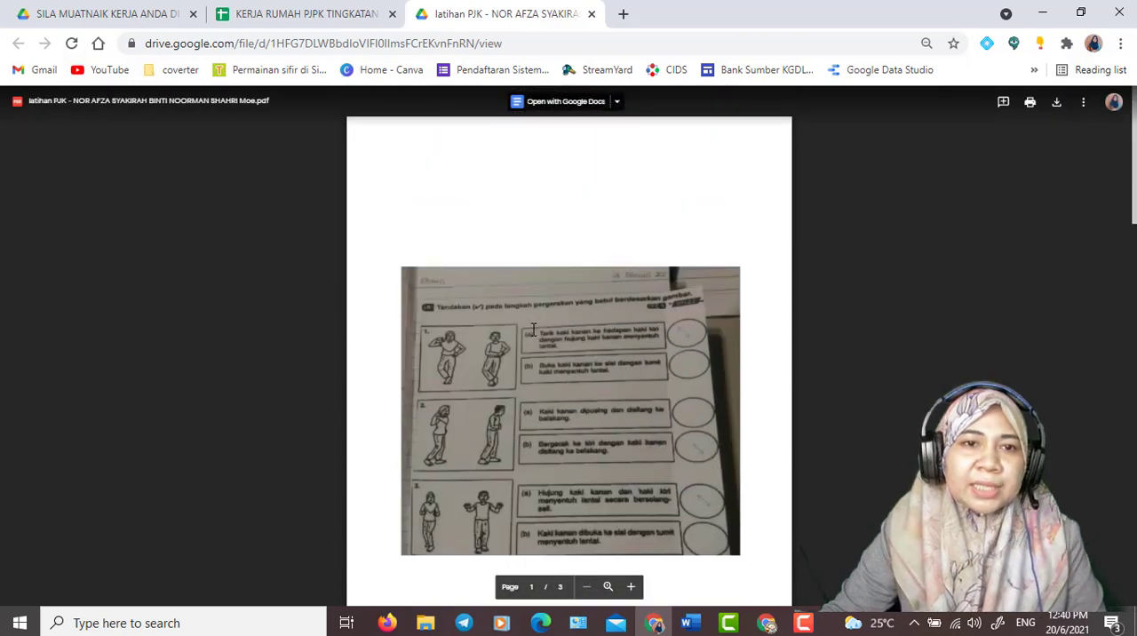